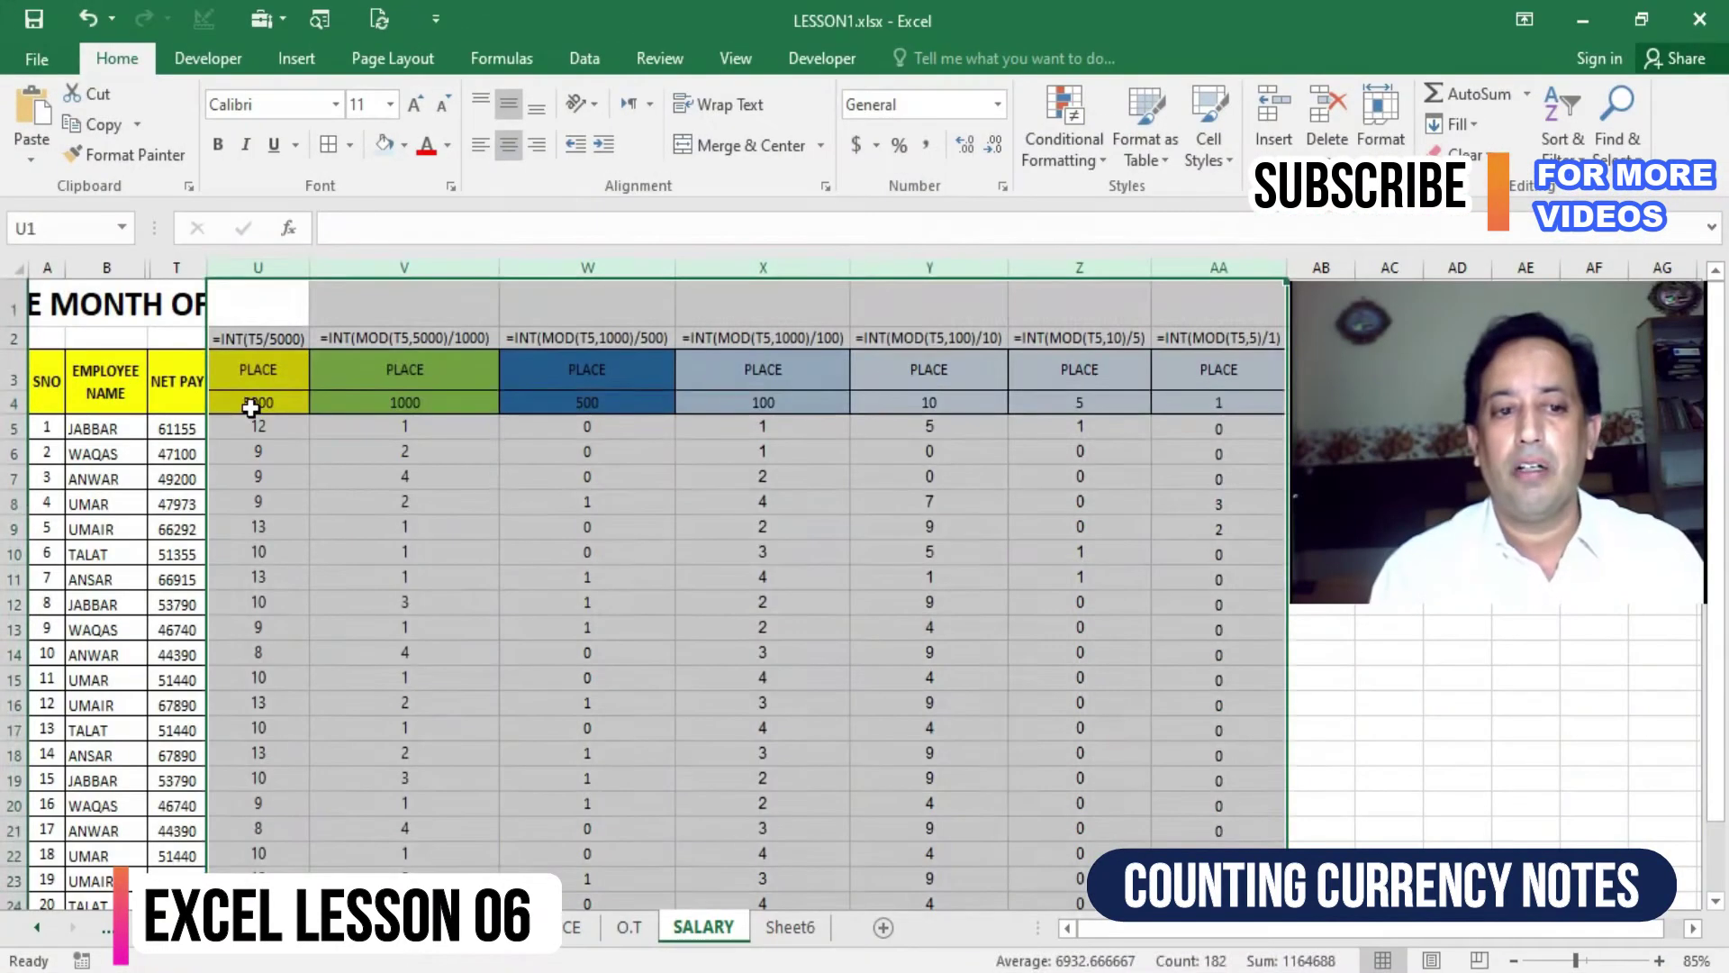
- Examine the NET PAY column from its header to the last employee row, alongside the neighbouring note denomination headers
{"action": "left_click", "coordinate": [255, 407]}
{"action": "key", "text": "Right"}
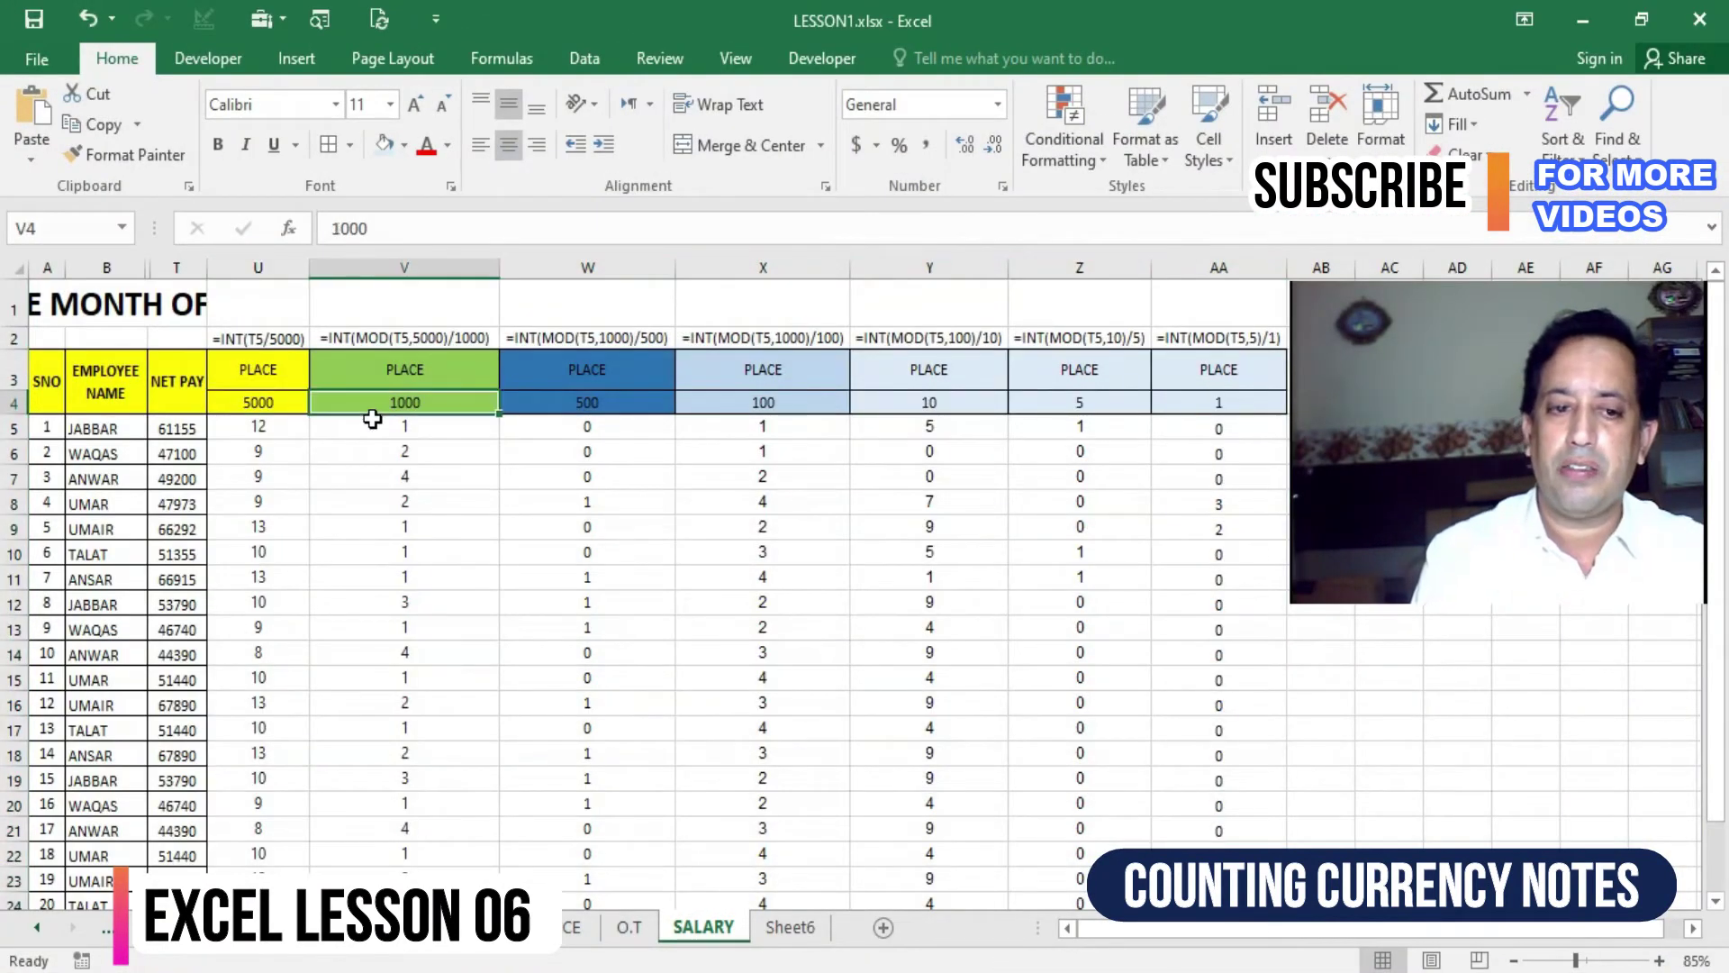
{"action": "key", "text": "Right"}
{"action": "key", "text": "Left"}
{"action": "key", "text": "Left"}
{"action": "key", "text": "Left"}
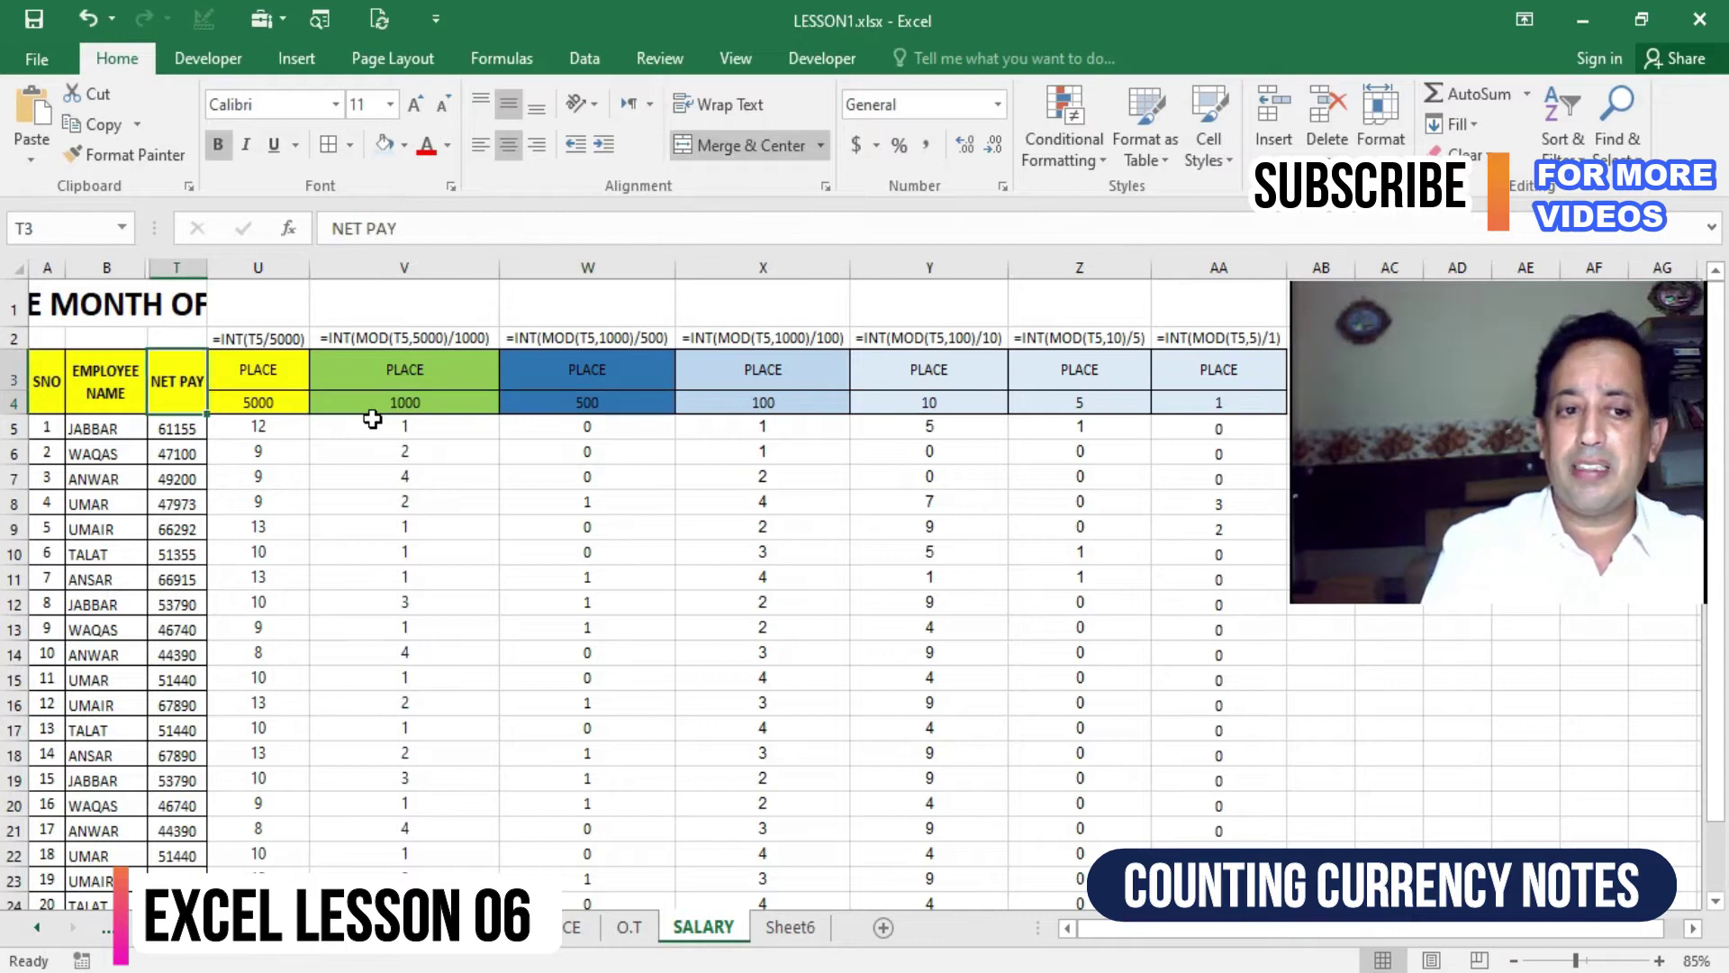
{"action": "key", "text": "Down"}
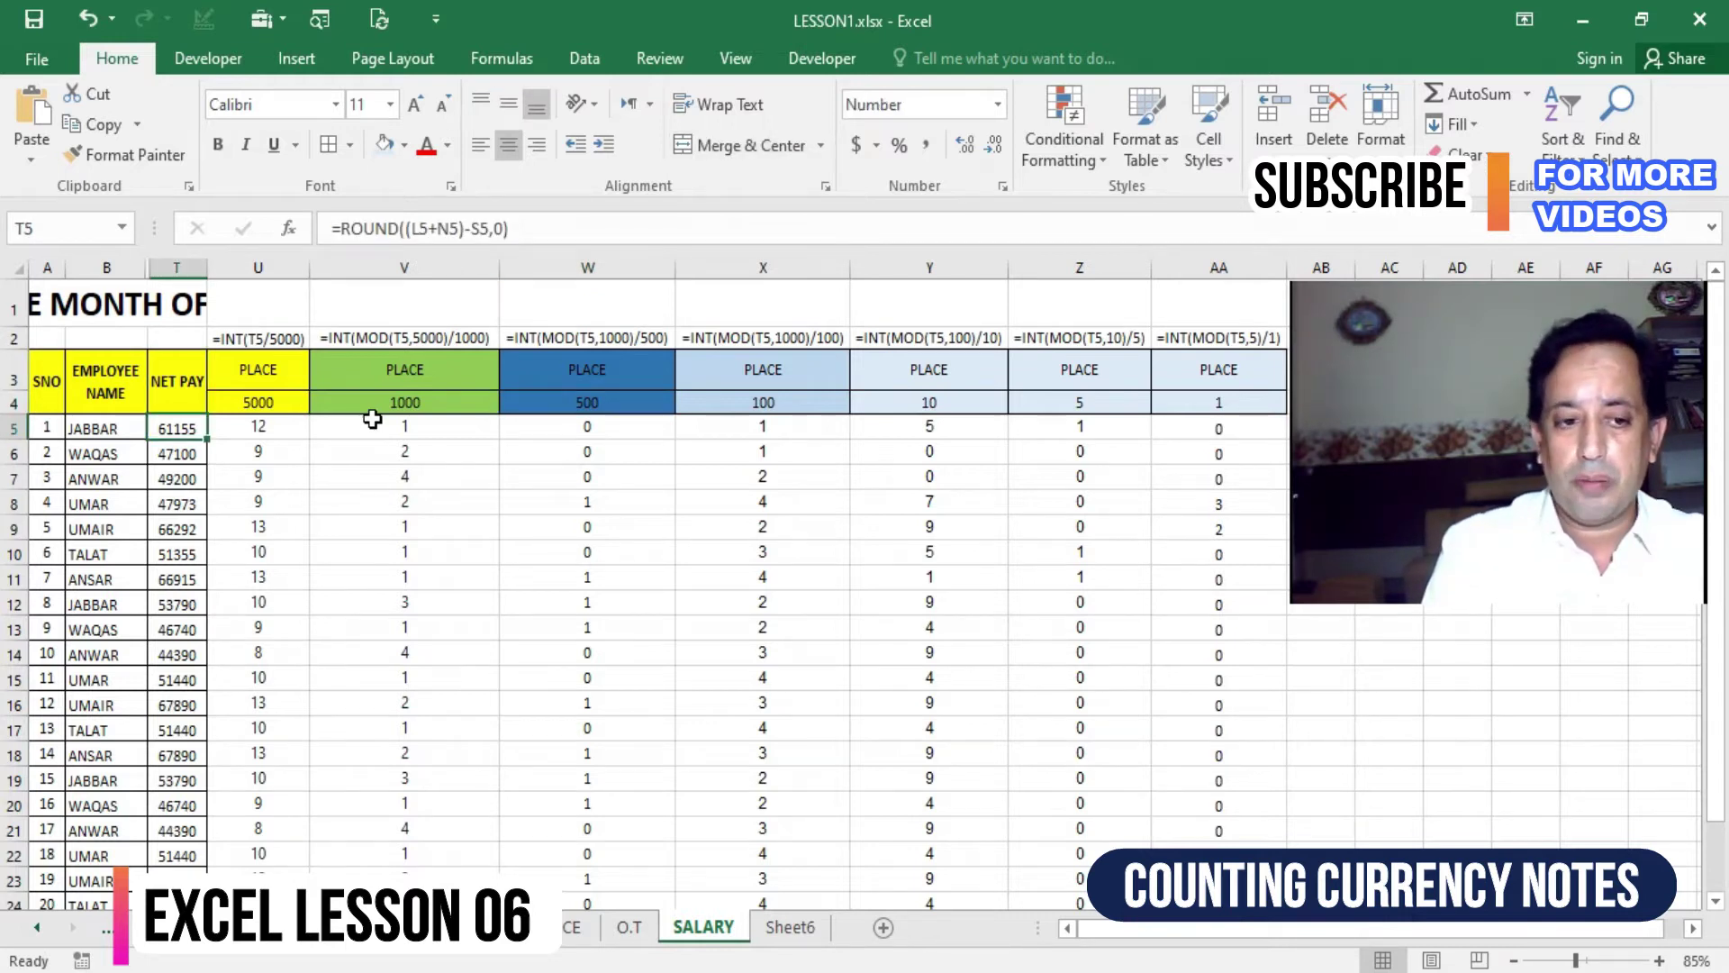
{"action": "key", "text": "ctrl+Down"}
{"action": "key", "text": "ctrl+Up"}
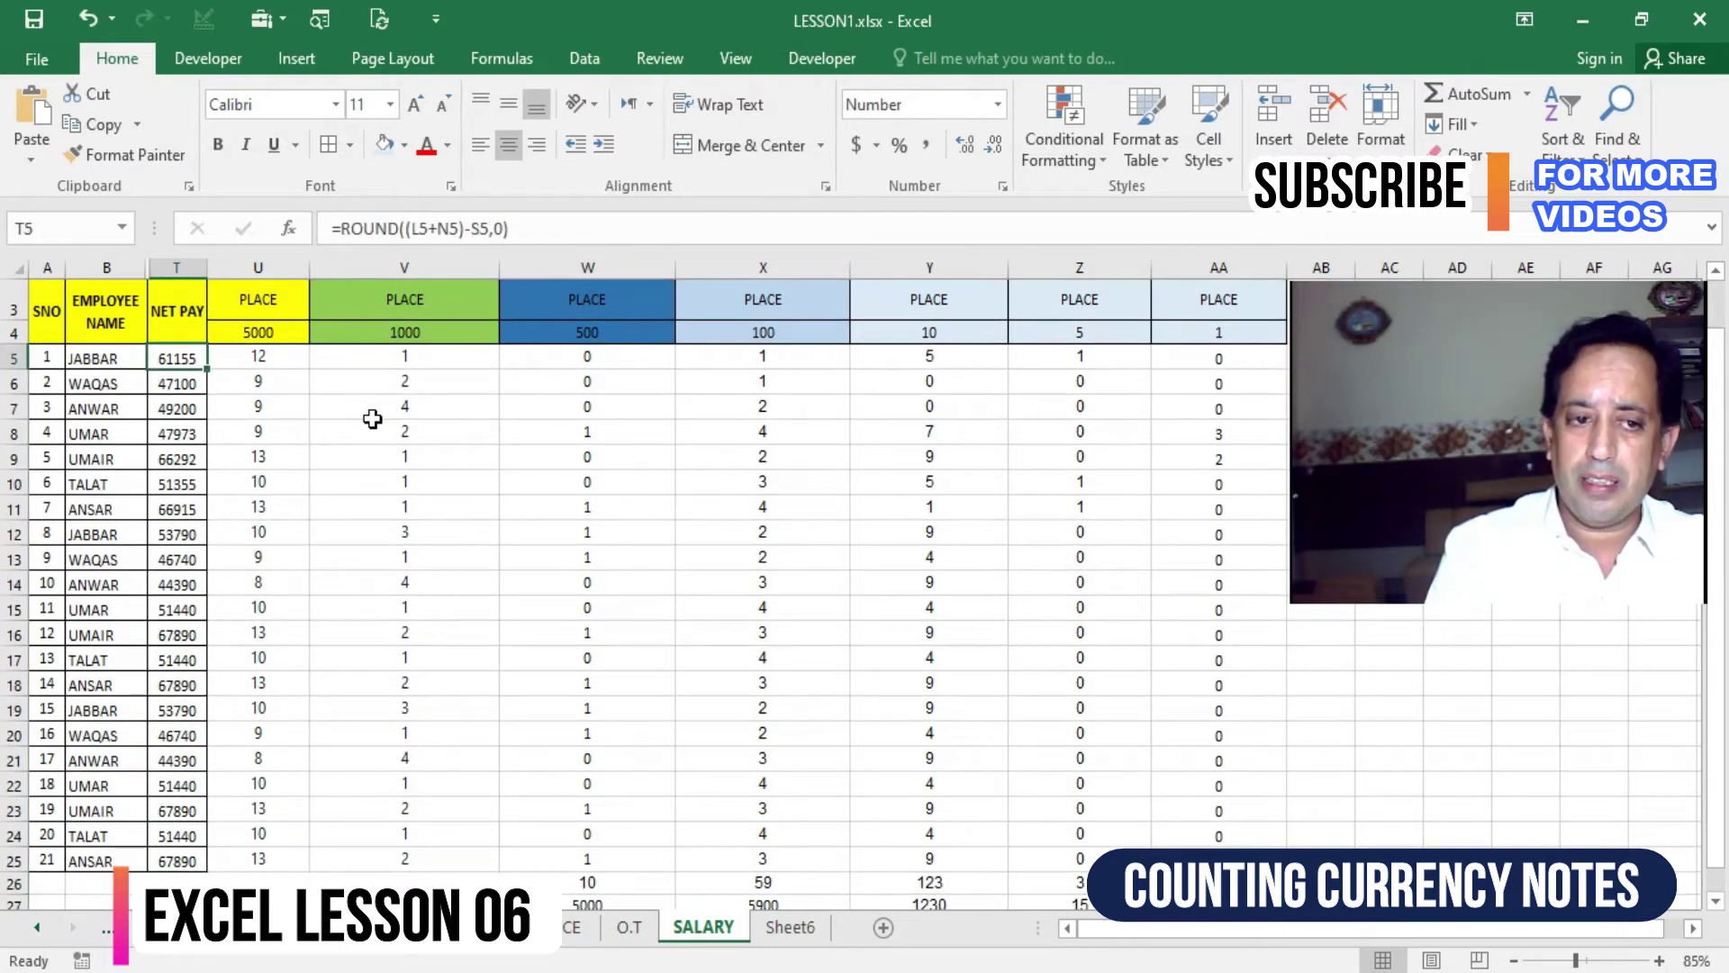
{"action": "key", "text": "ctrl+Down"}
{"action": "key", "text": "Up"}
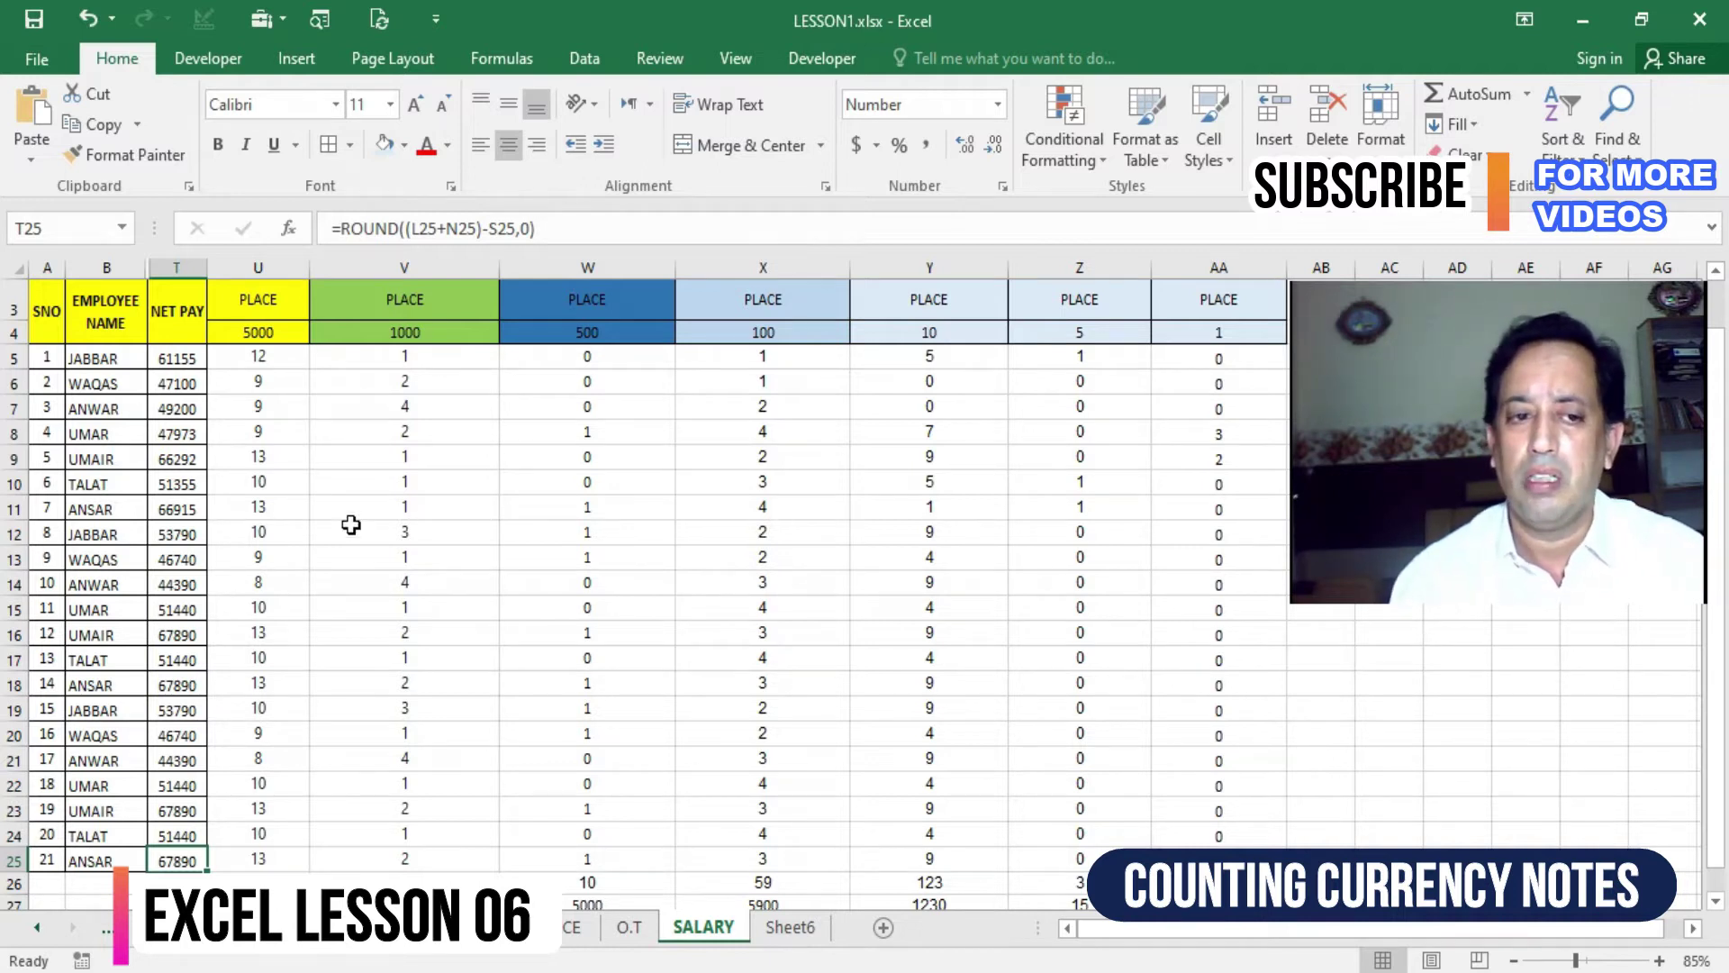
{"action": "scroll", "coordinate": [361, 527], "scroll_direction": "up", "scroll_amount": 1}
{"action": "left_click", "coordinate": [164, 381]}
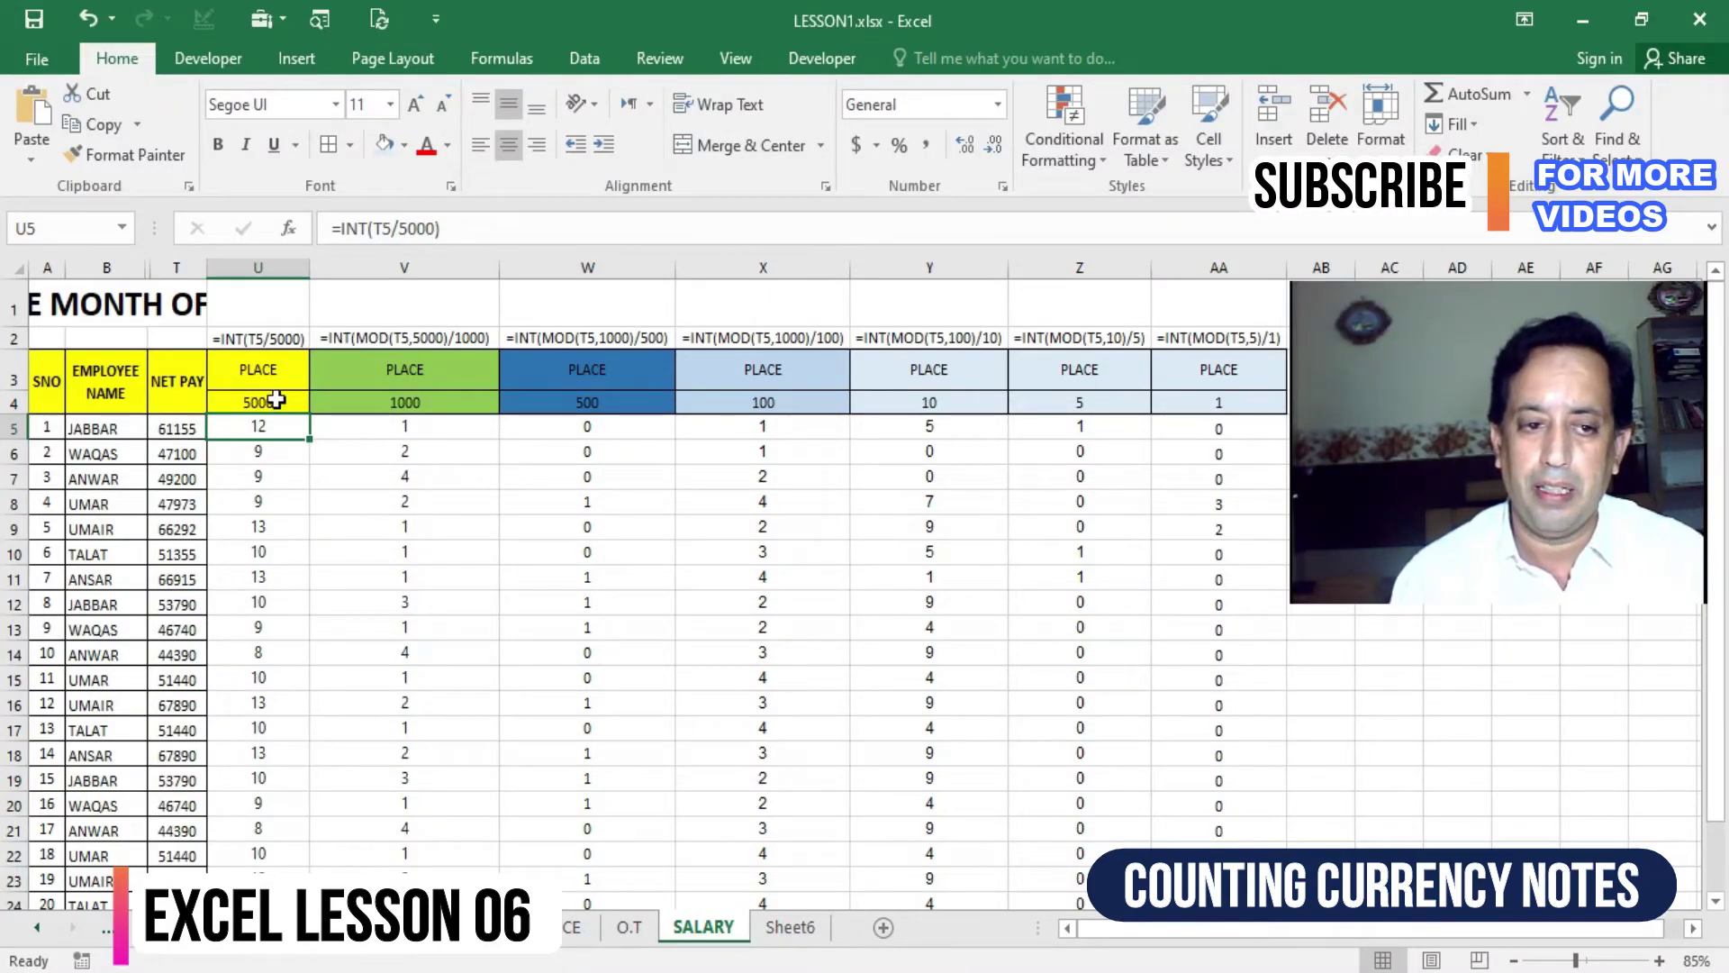
- Go through the note denomination headers in row 4, from 5000 in column U to 1 in column AA
{"action": "left_click", "coordinate": [268, 402]}
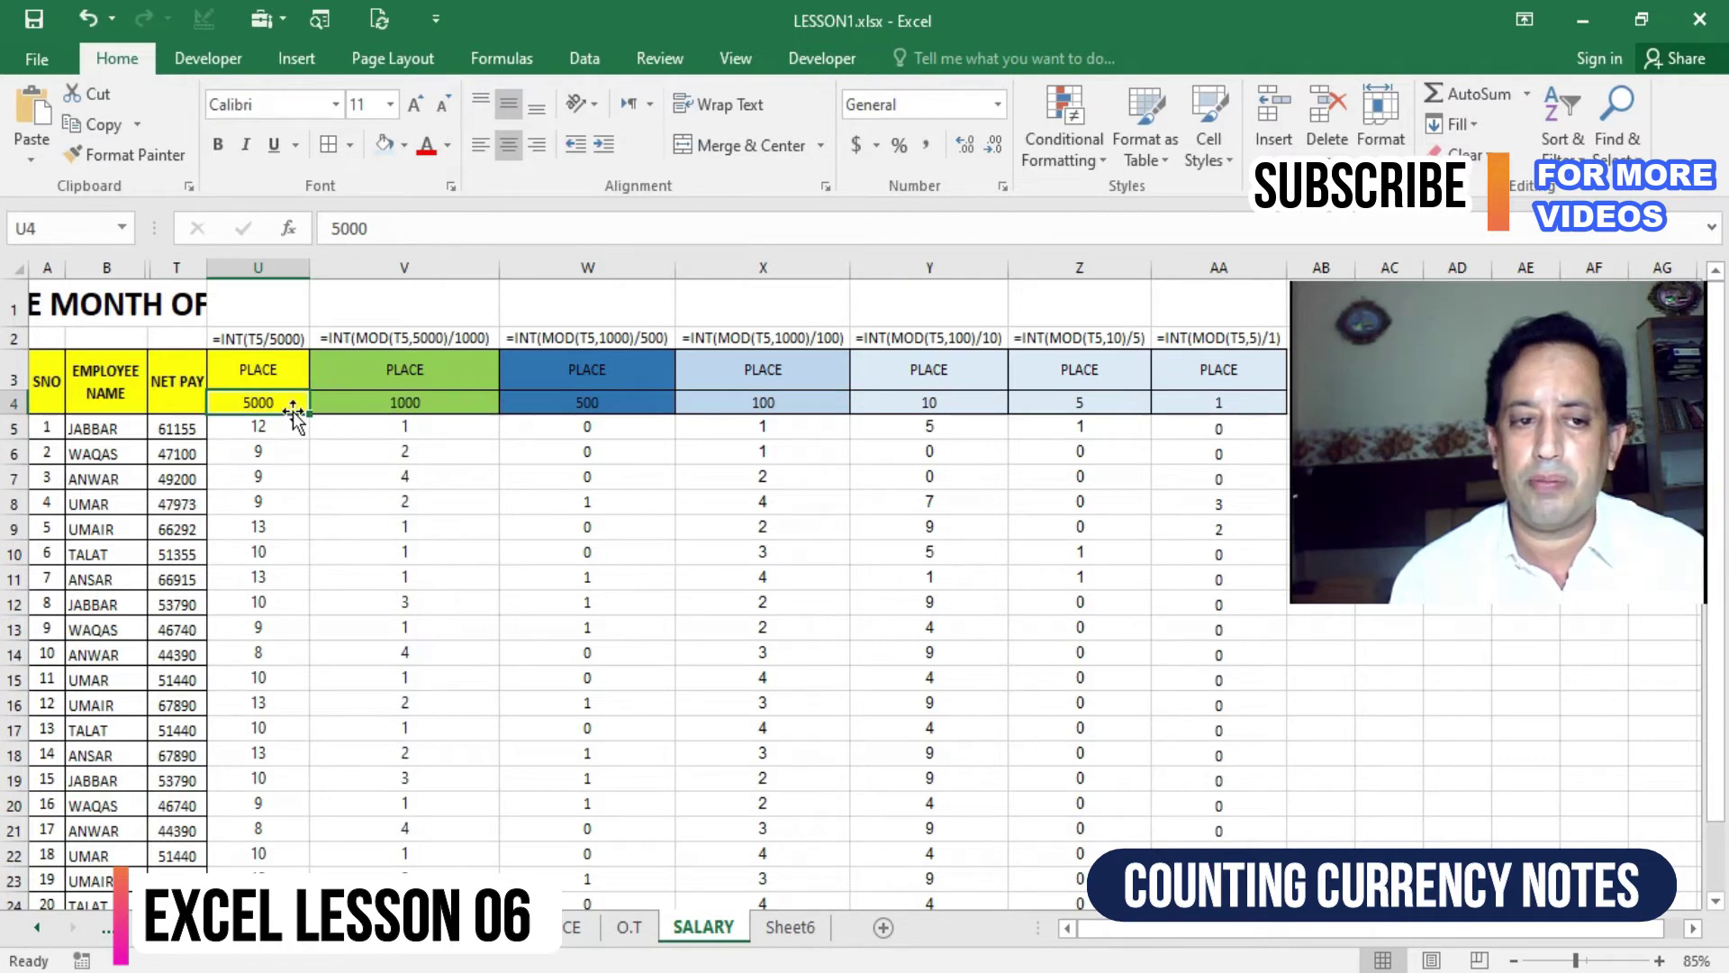
{"action": "left_click", "coordinate": [376, 395]}
{"action": "left_click", "coordinate": [584, 402]}
{"action": "left_click", "coordinate": [758, 408]}
{"action": "left_click", "coordinate": [986, 403]}
{"action": "left_click", "coordinate": [1083, 397]}
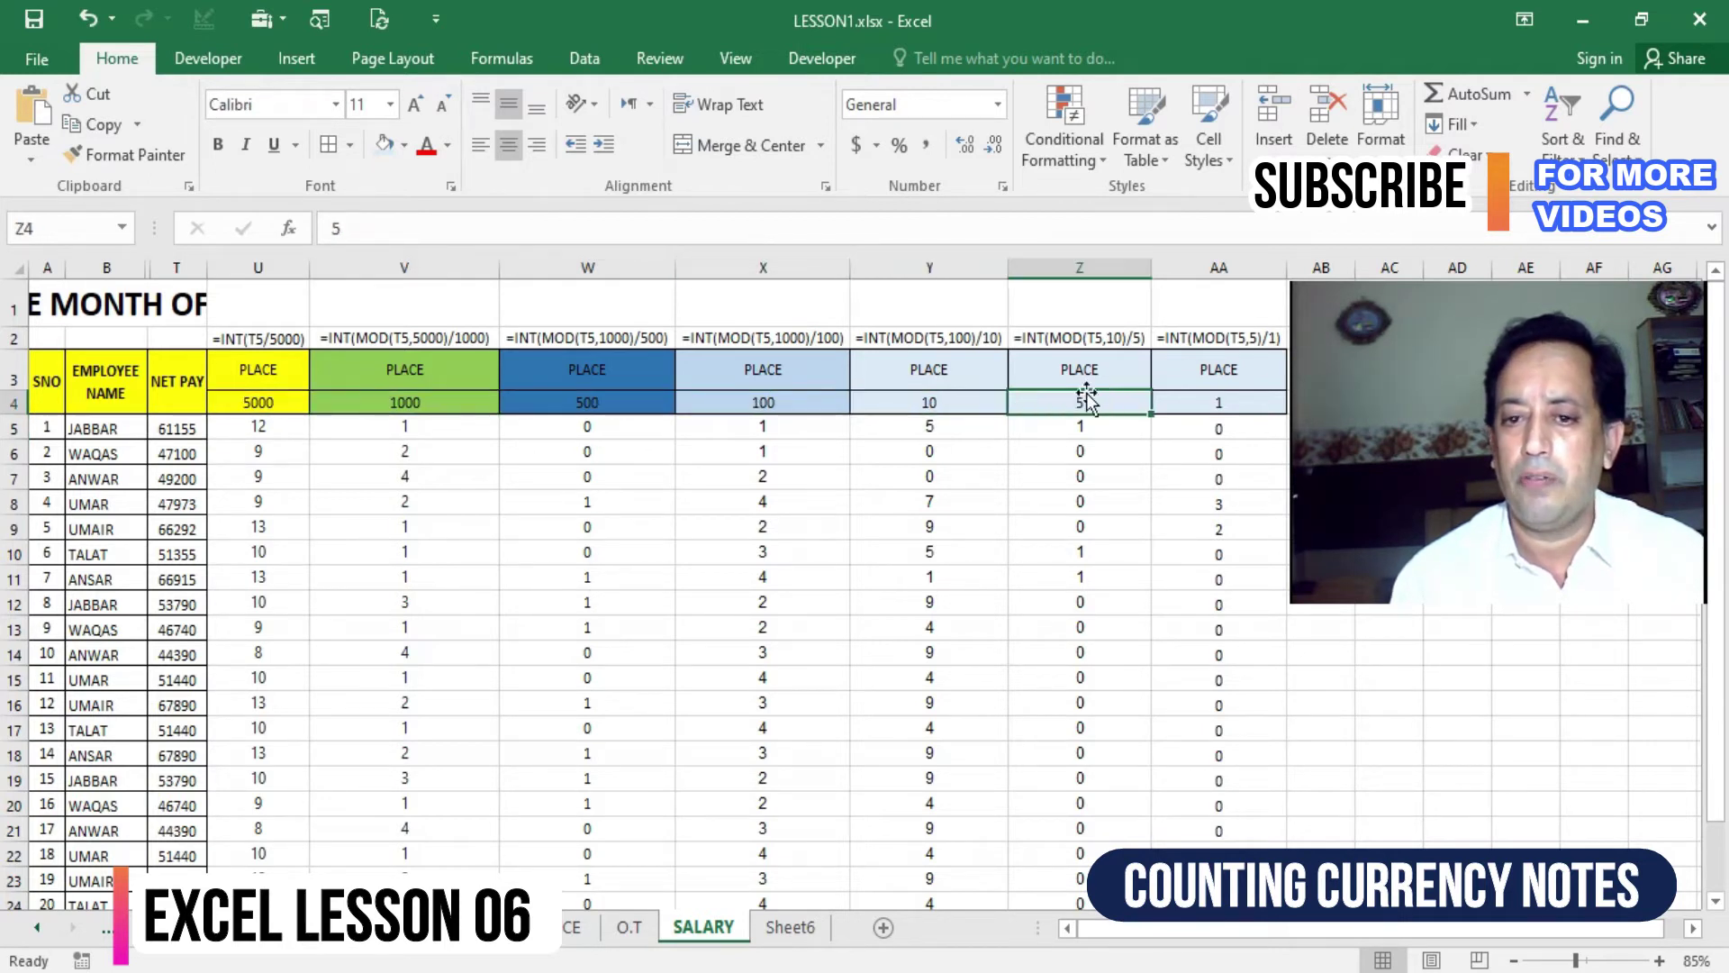
{"action": "left_click", "coordinate": [1202, 398]}
- Inspect the INT formula for 5000 notes in U5 and fill it down column U for all employees
{"action": "left_click", "coordinate": [247, 434]}
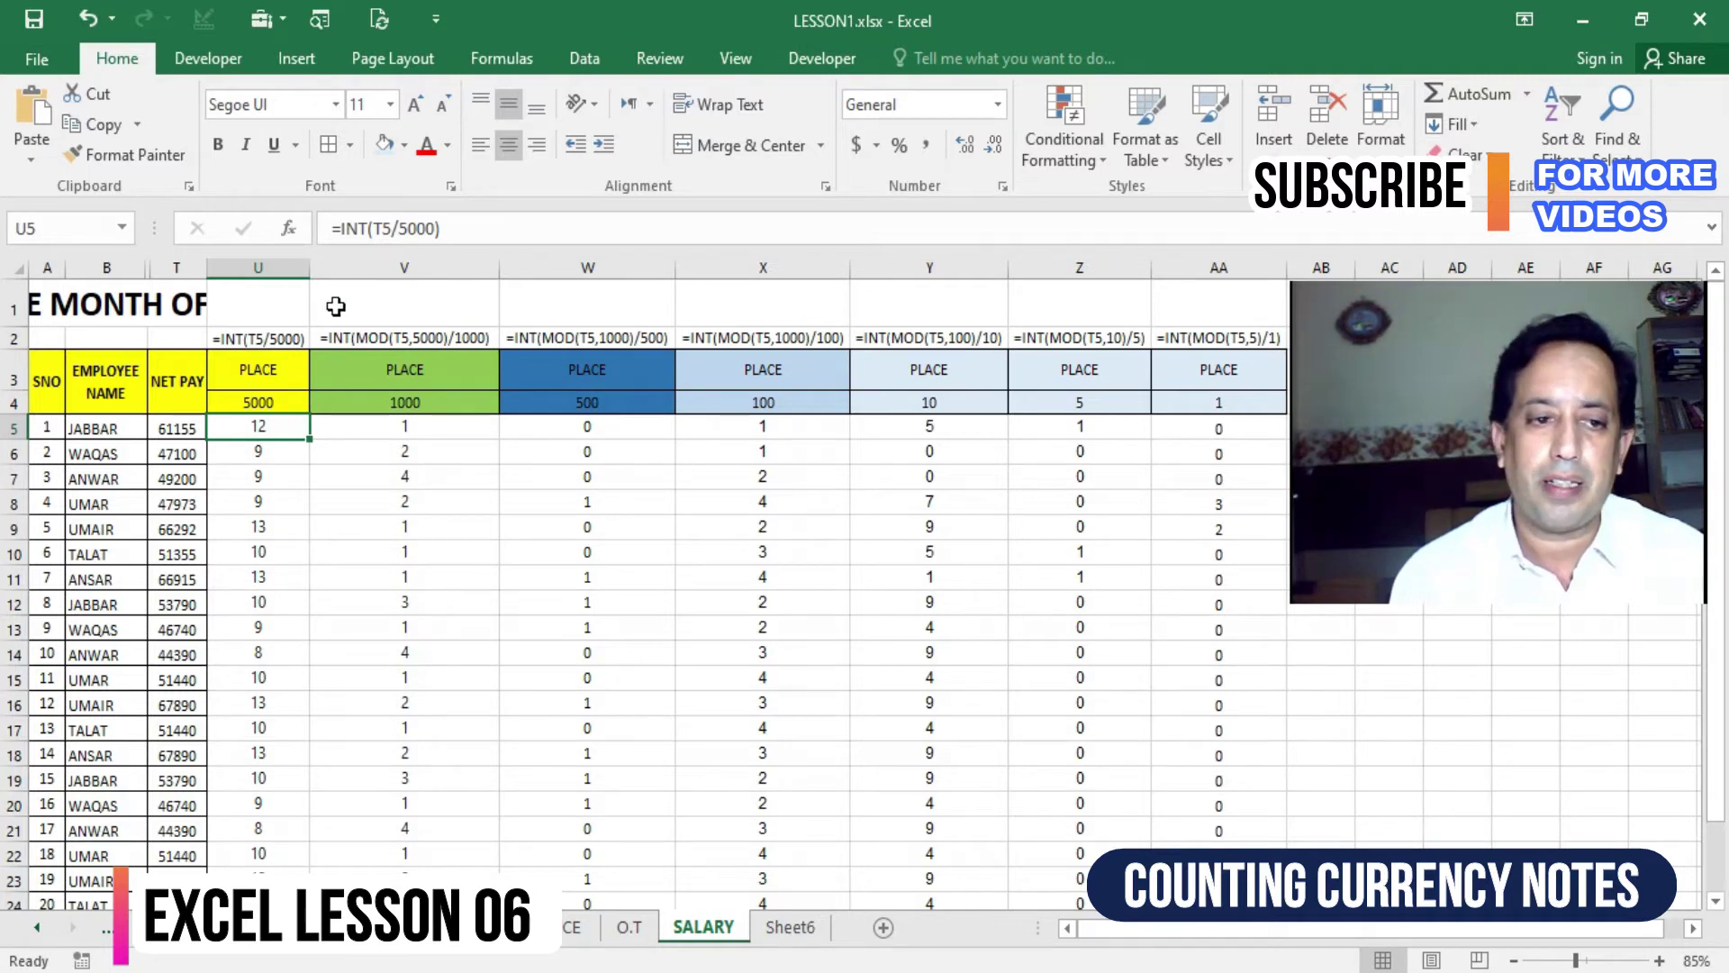
{"action": "double_click", "coordinate": [243, 430]}
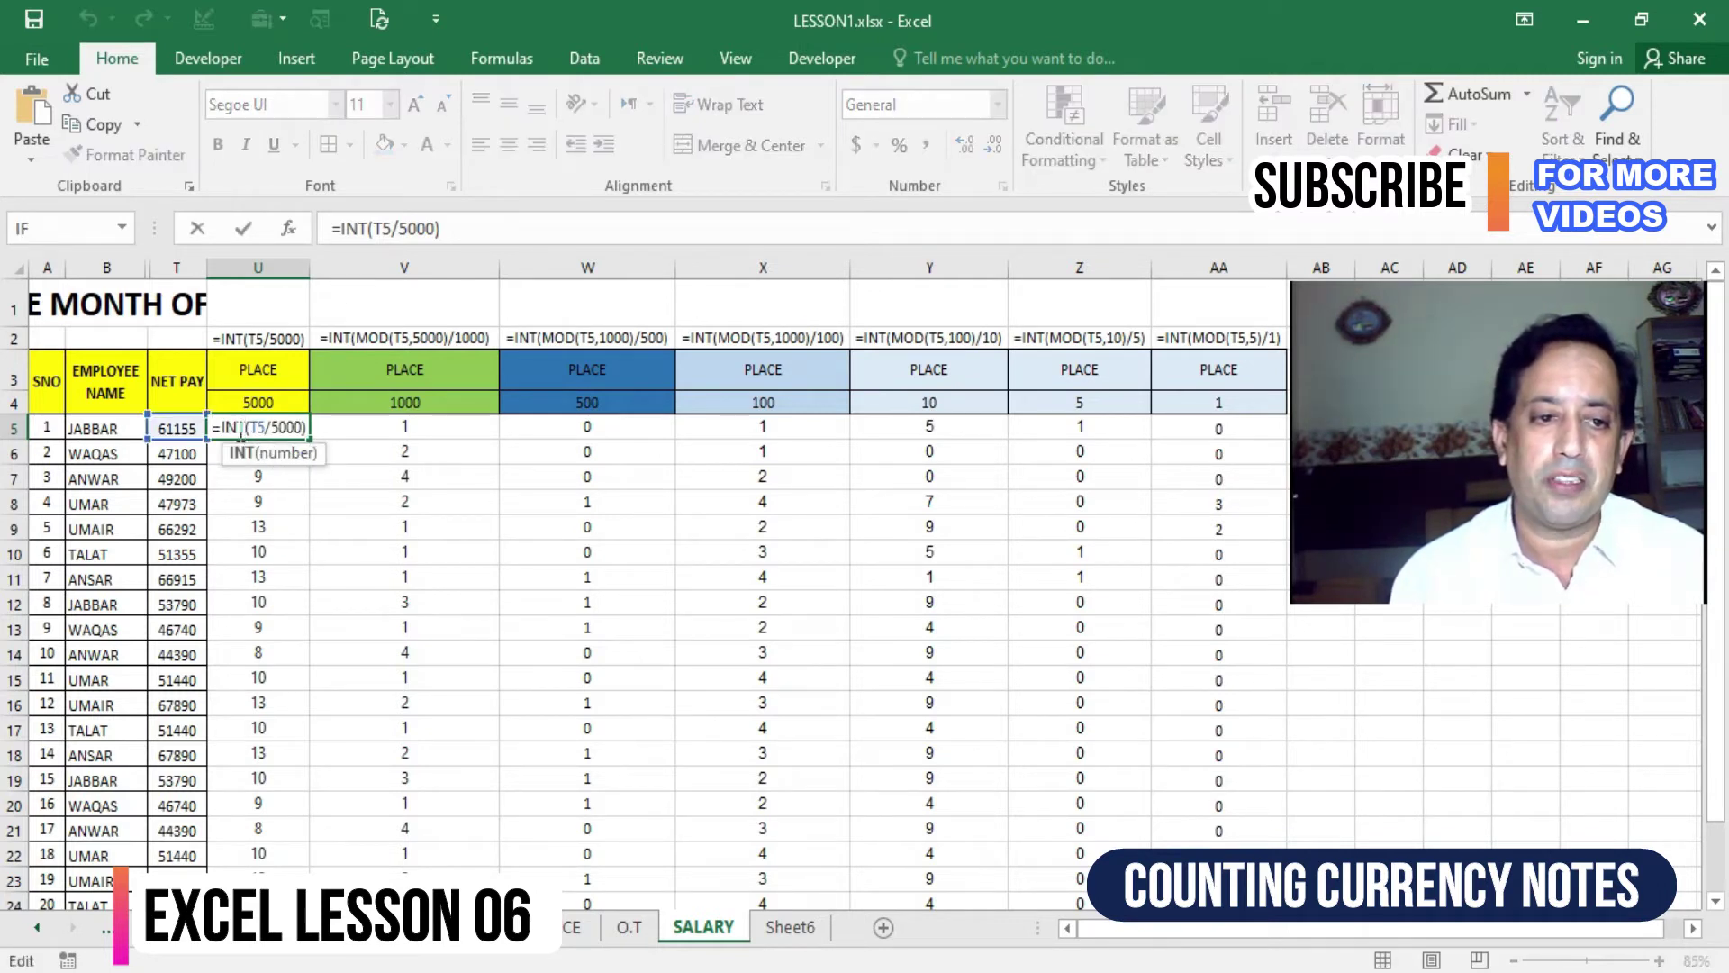
{"action": "double_click", "coordinate": [258, 427]}
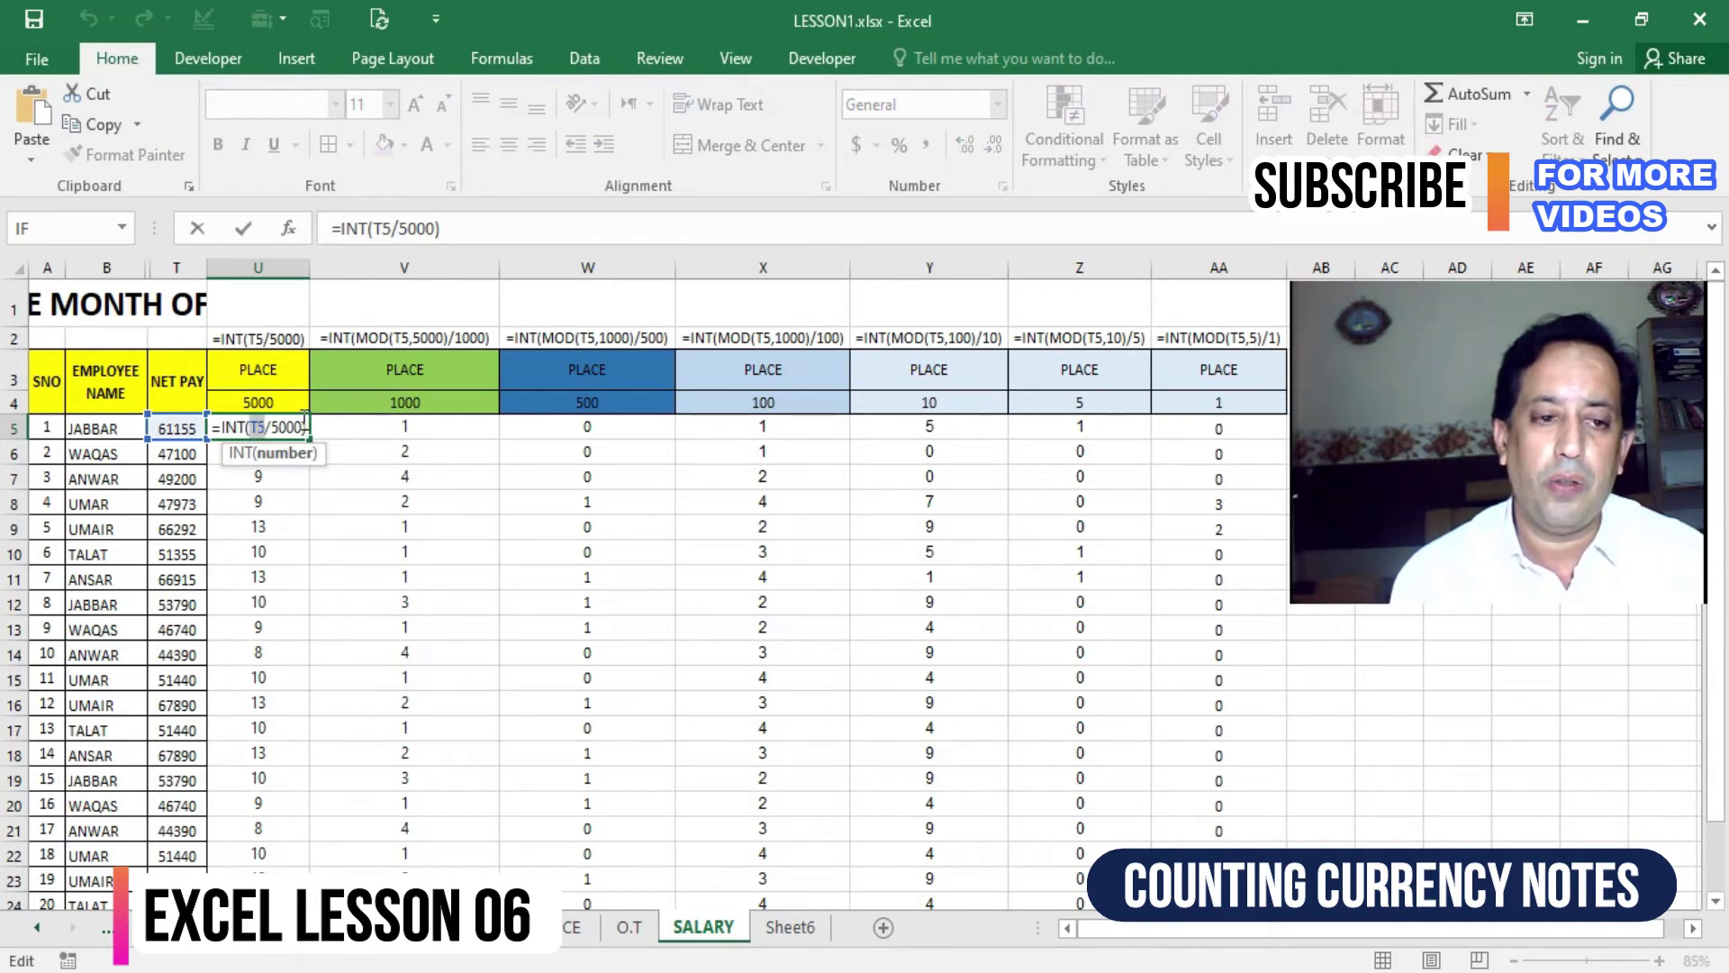
{"action": "key", "text": "Escape"}
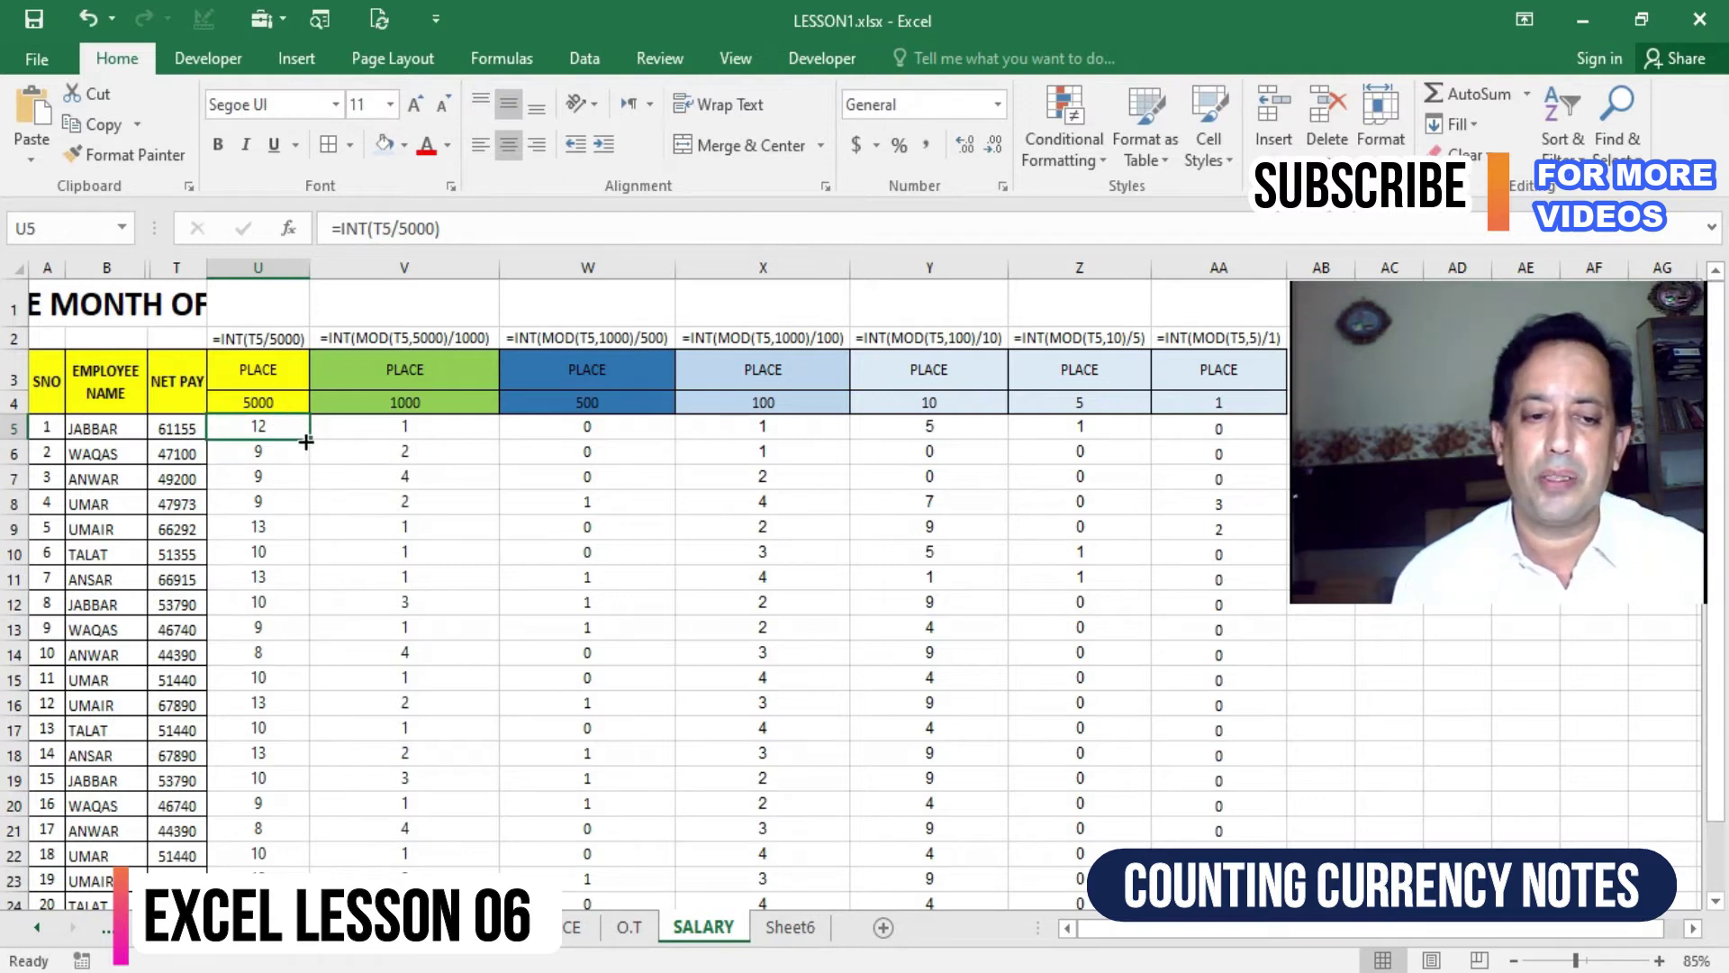
{"action": "double_click", "coordinate": [307, 439]}
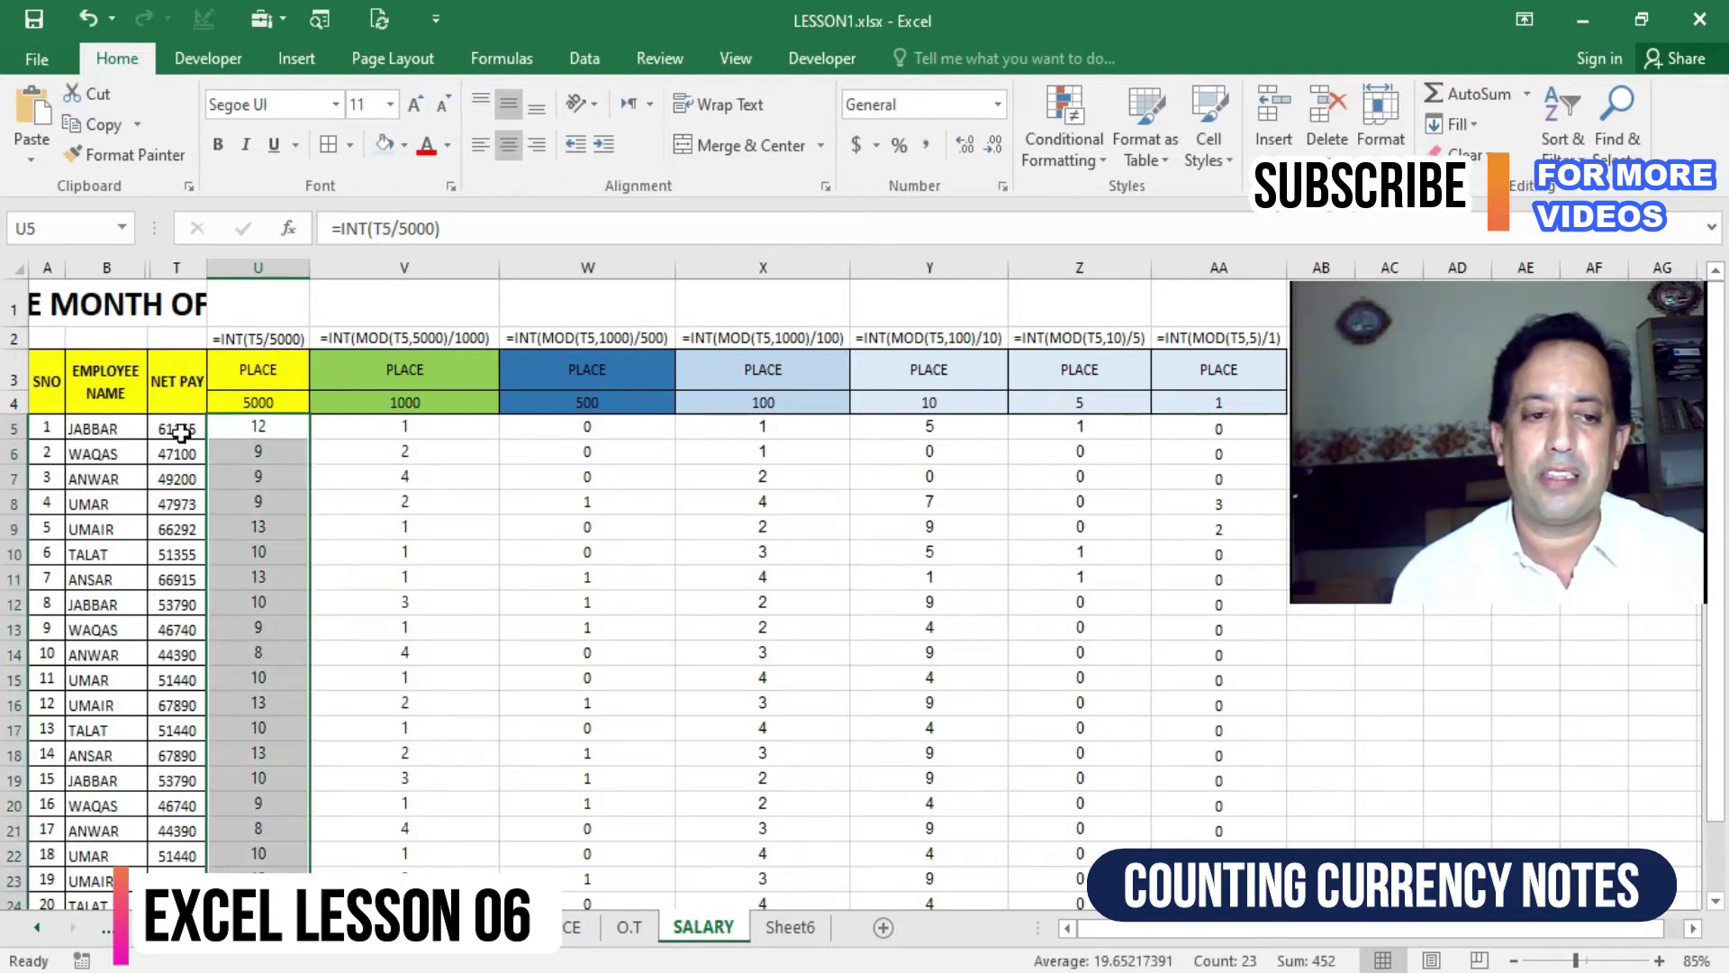
{"action": "left_click", "coordinate": [252, 430]}
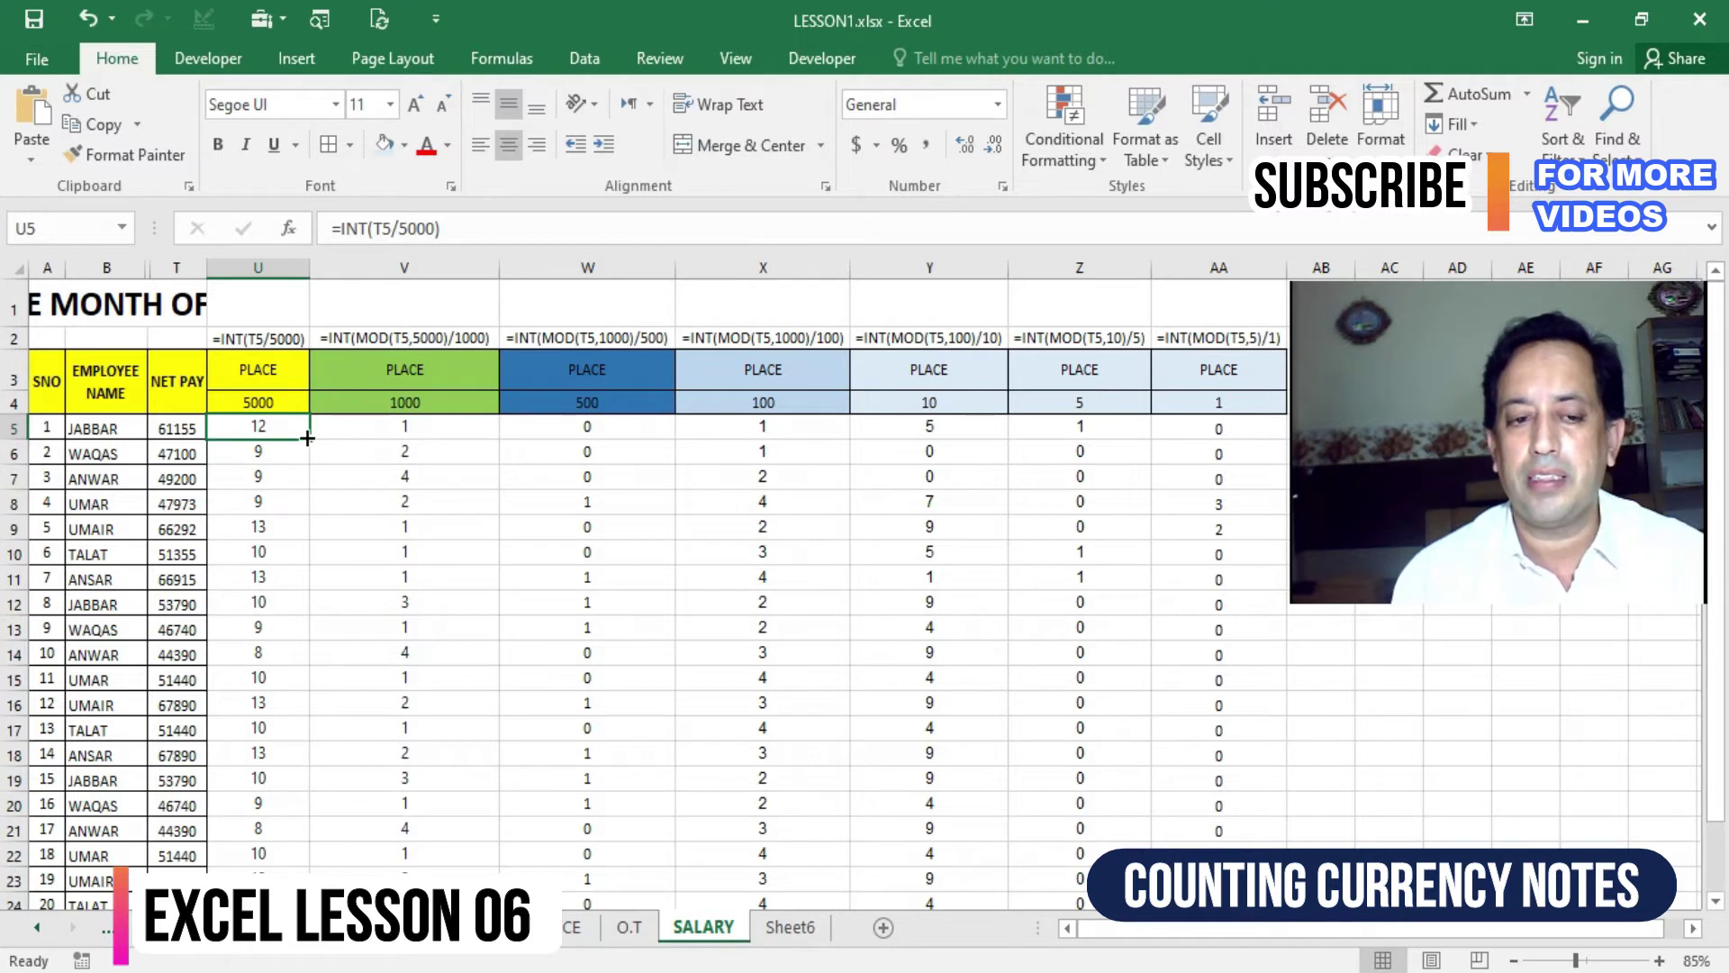
- Examine the MOD part and the divisor of the 1000-note formula in V5, and compare row 6 with its net pay
{"action": "left_click", "coordinate": [398, 431]}
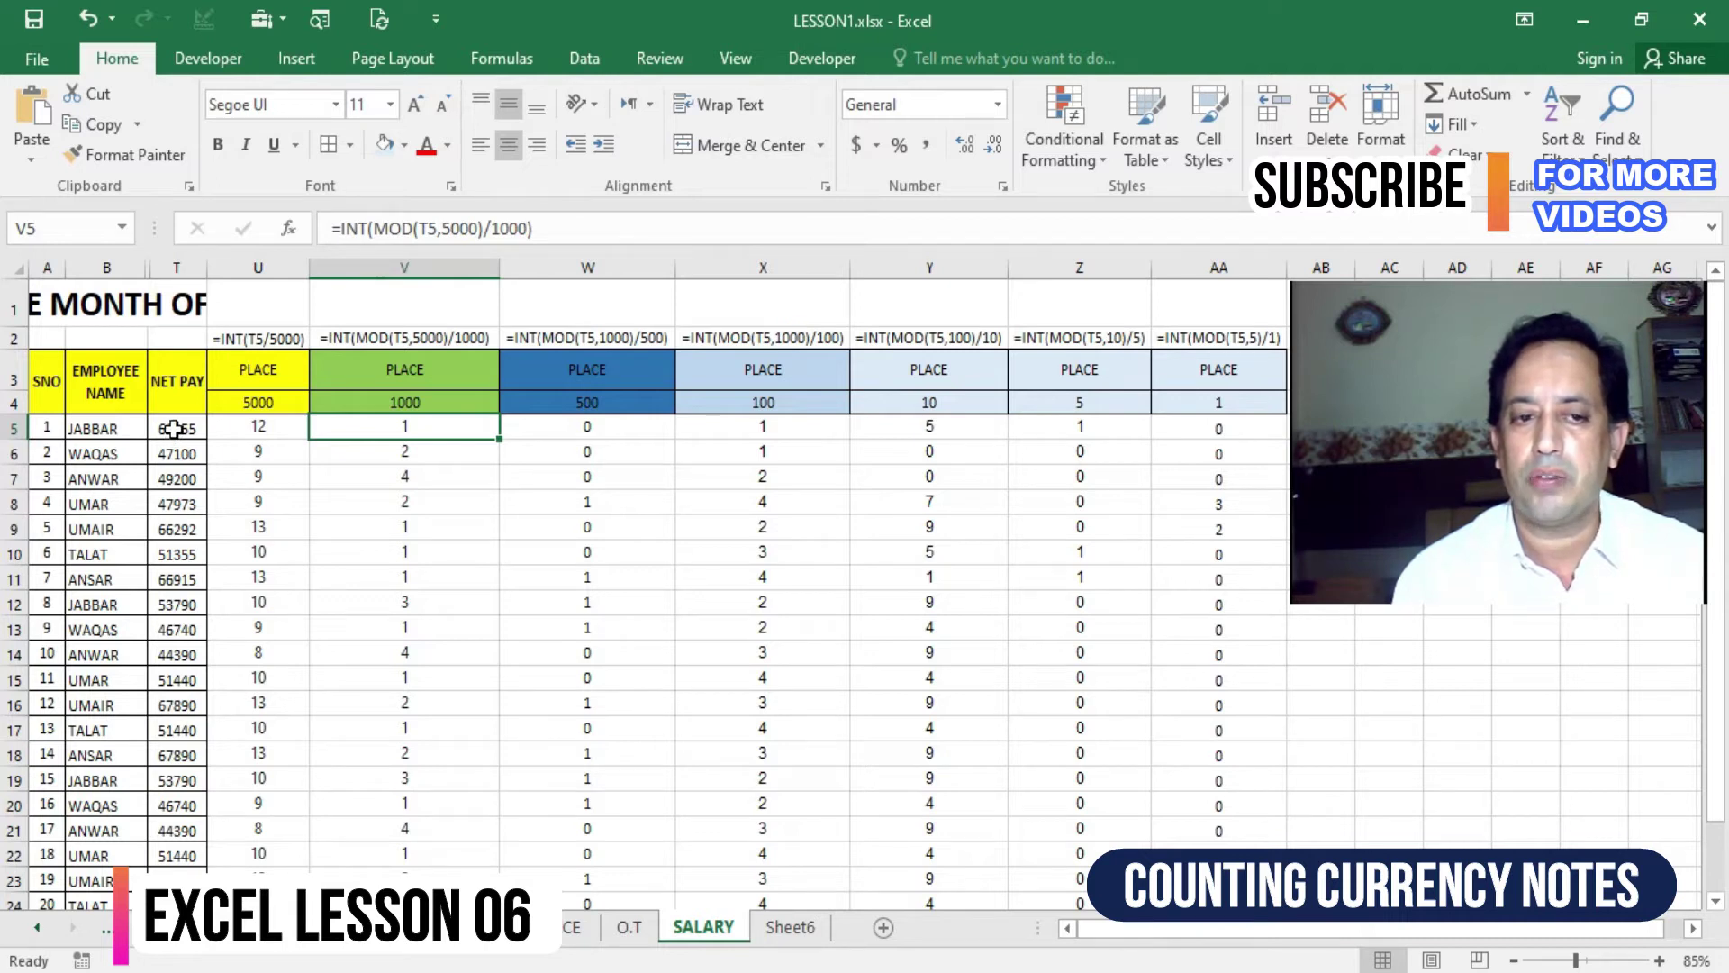
{"action": "double_click", "coordinate": [508, 228]}
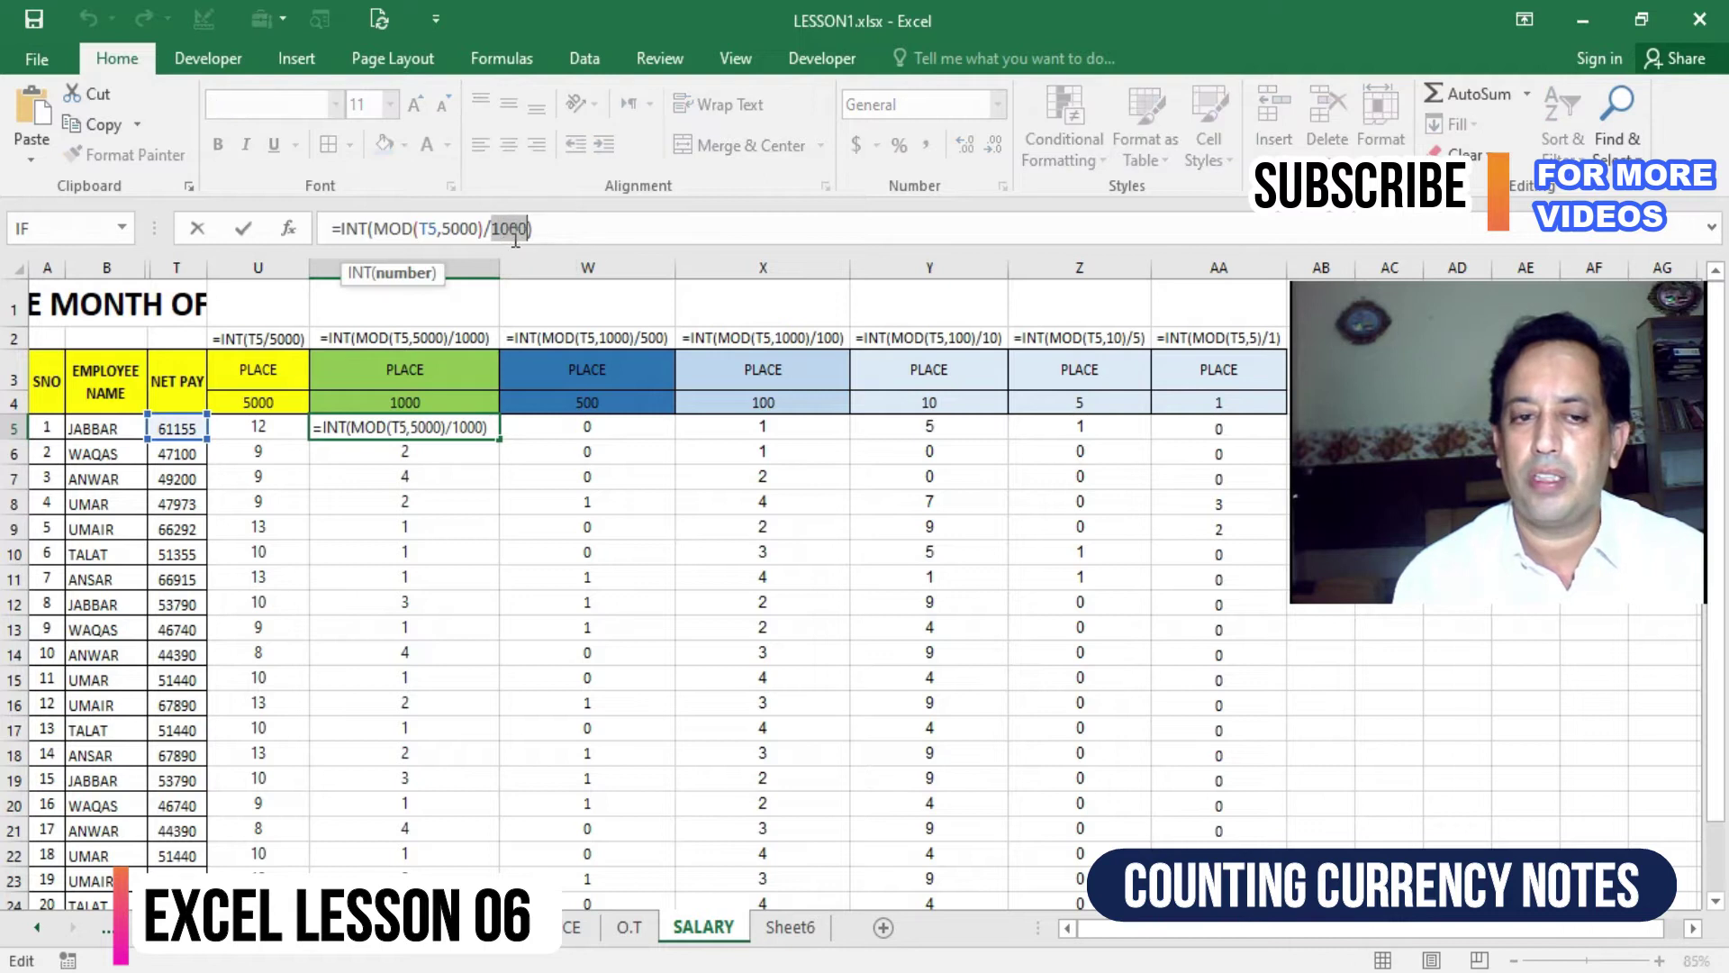
{"action": "double_click", "coordinate": [464, 230]}
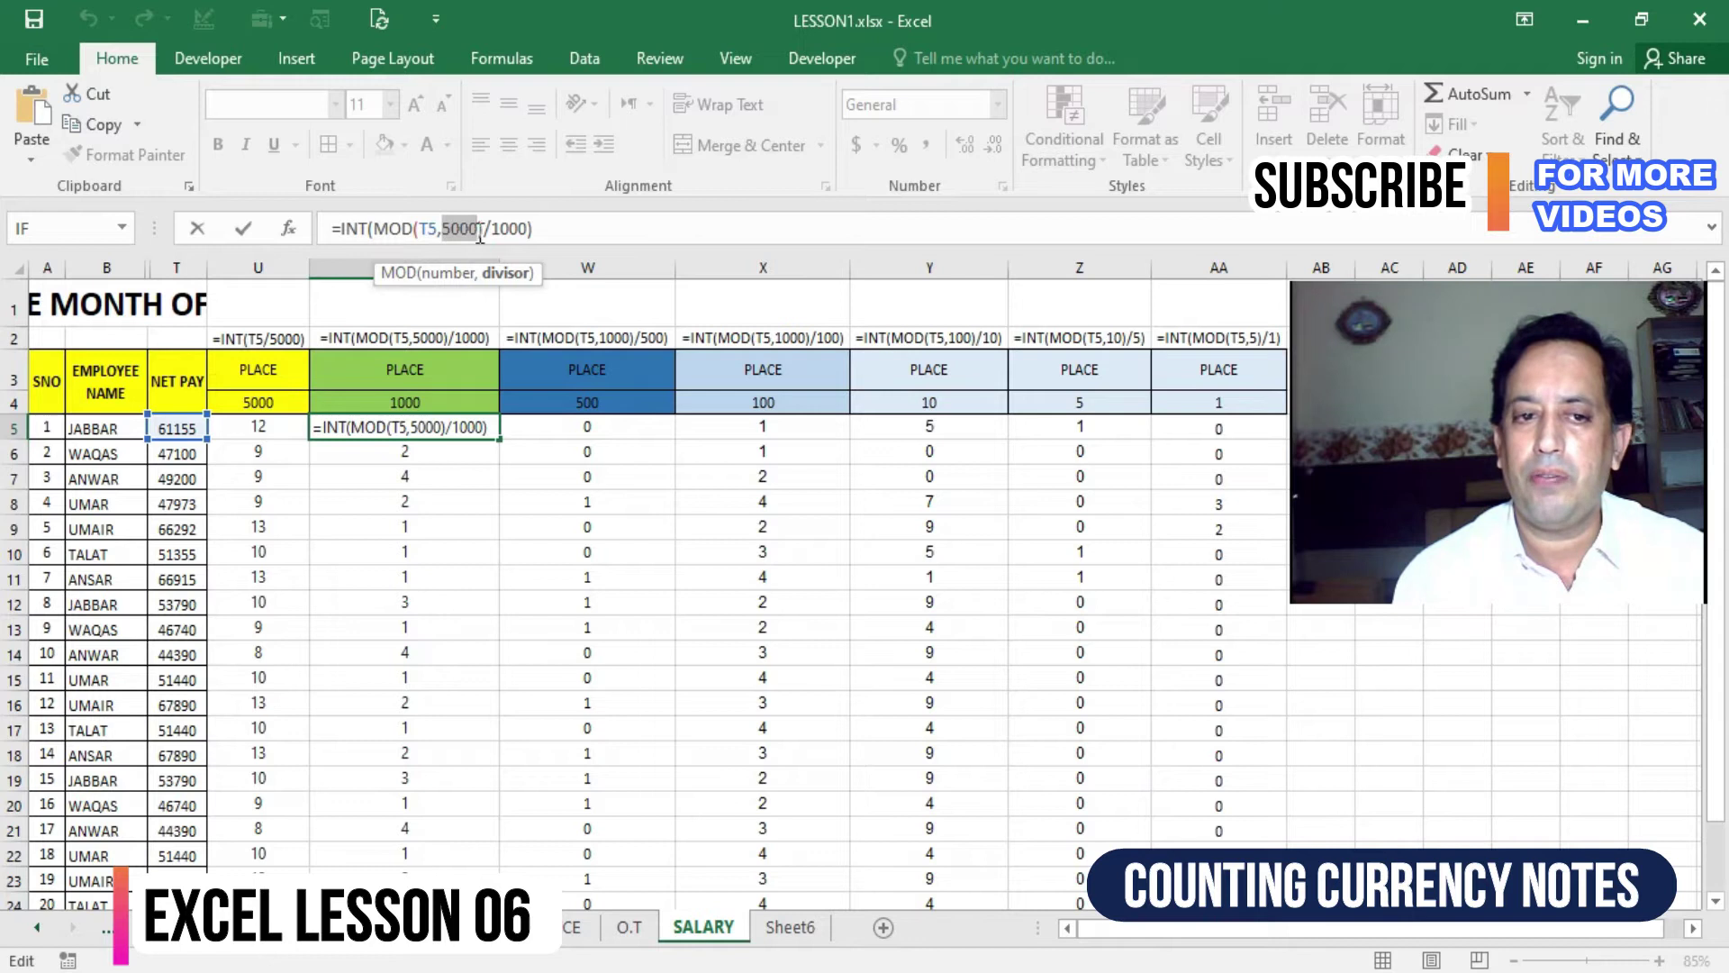
{"action": "left_click", "coordinate": [479, 230]}
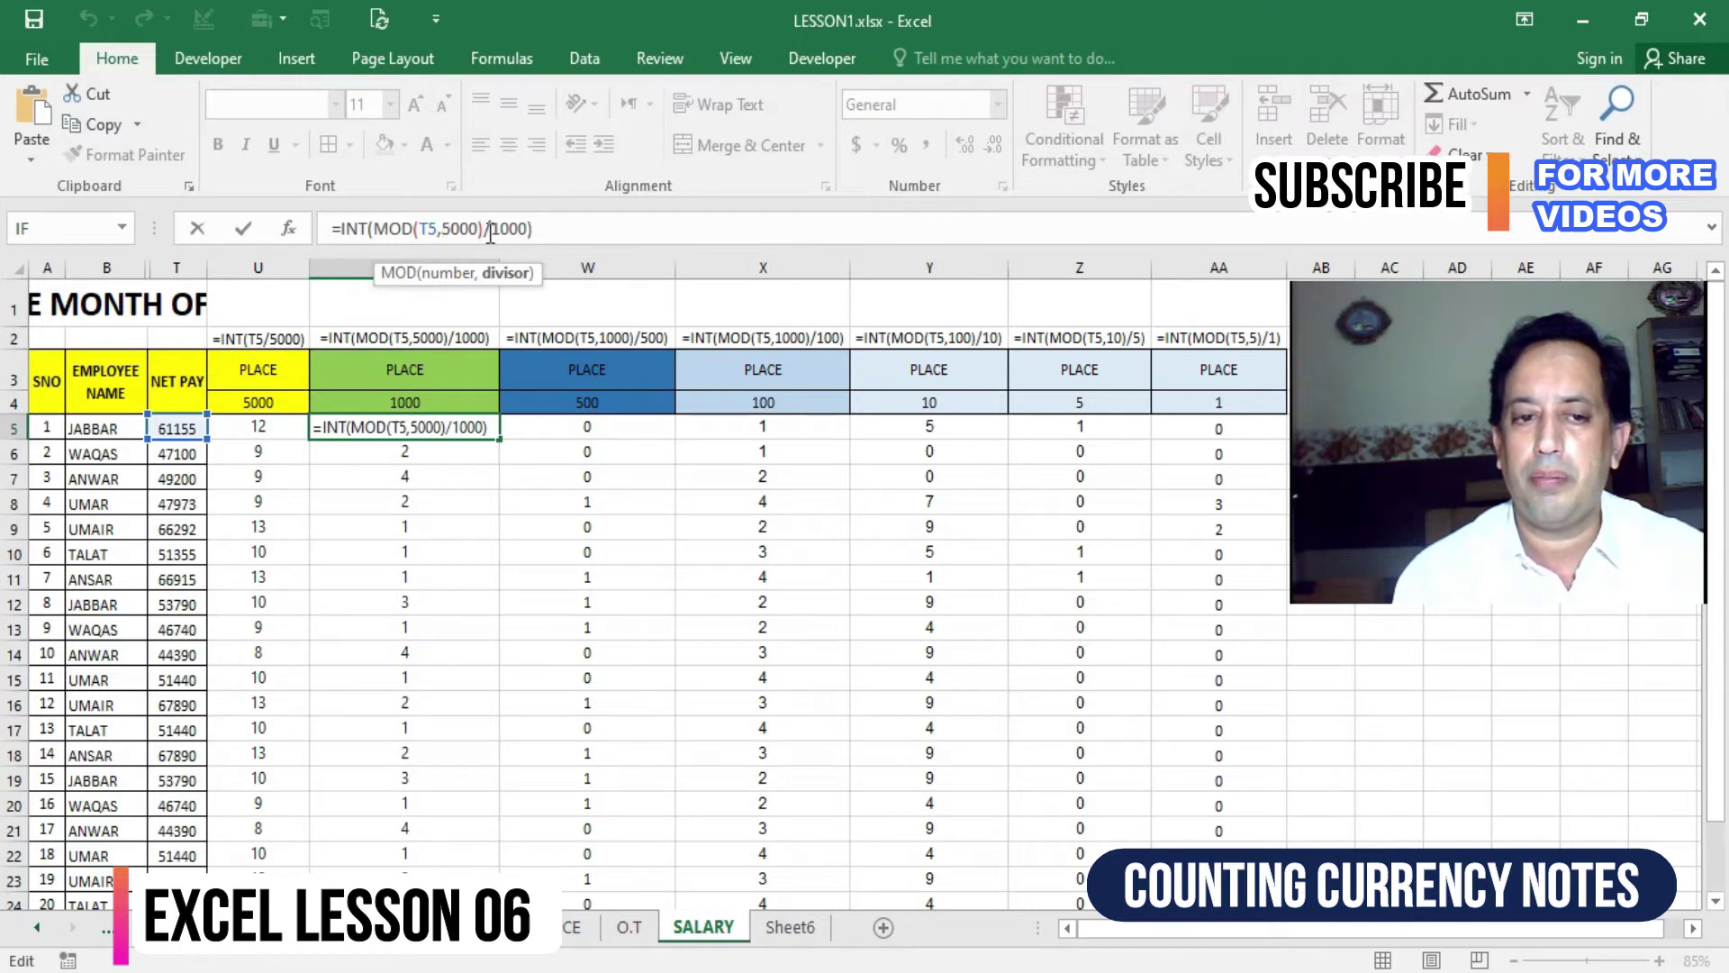
{"action": "left_click_drag", "start_coordinate": [484, 230], "coordinate": [377, 228]}
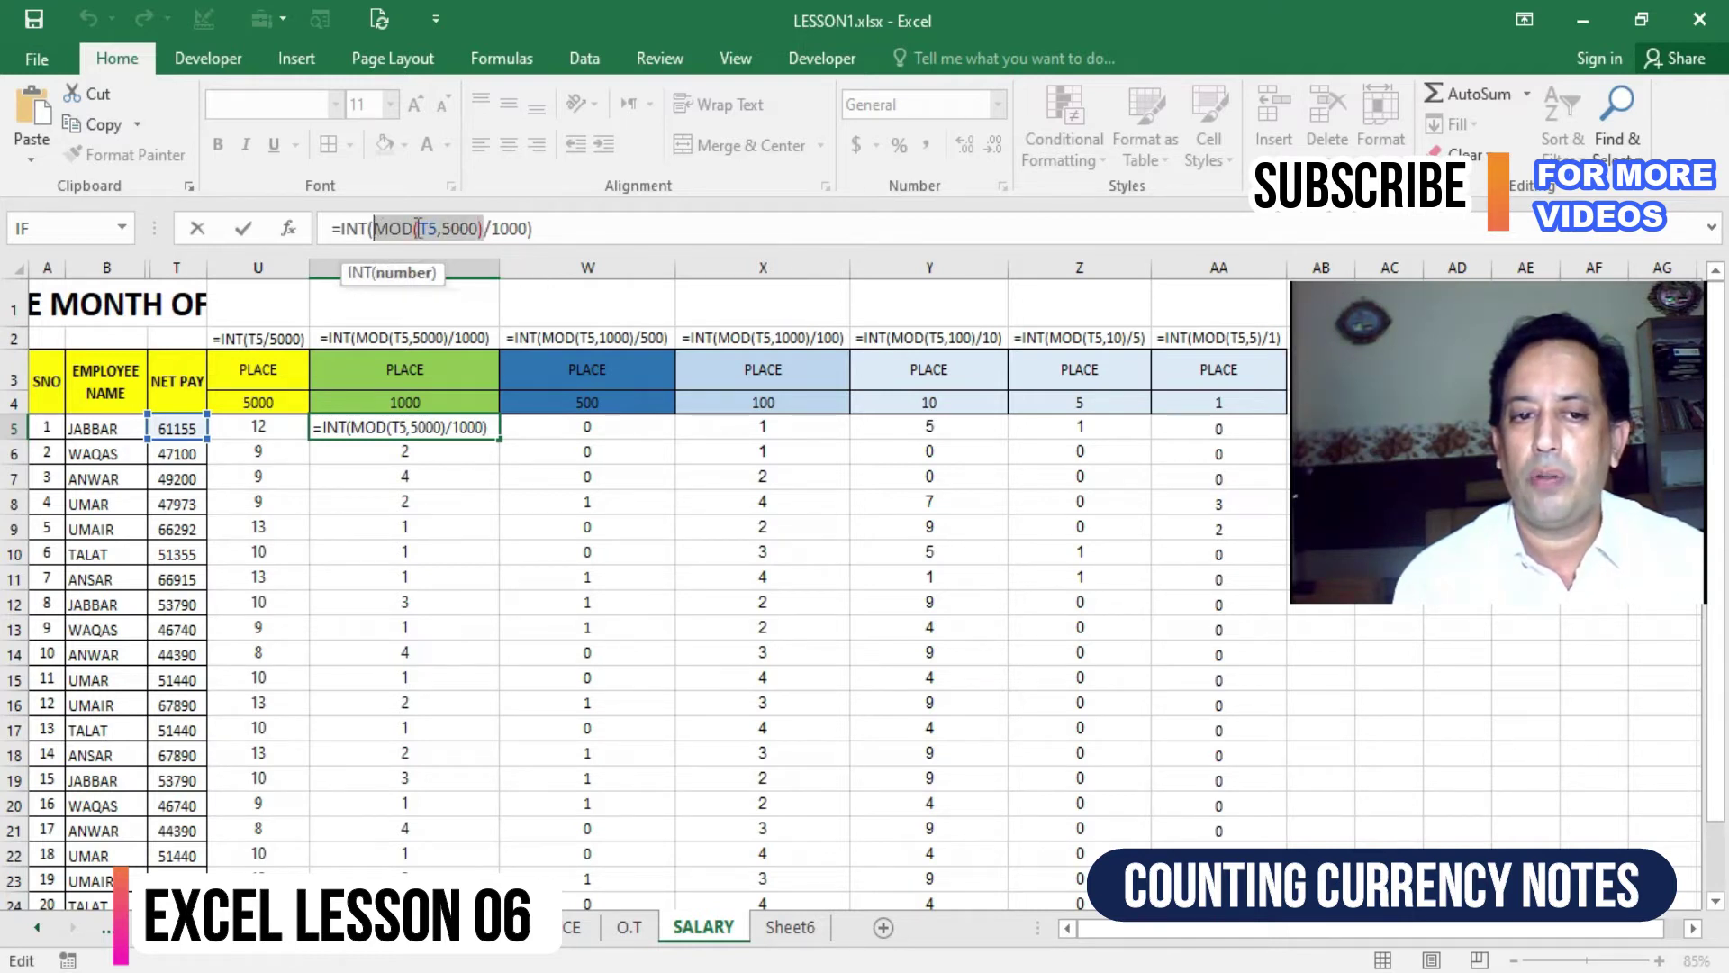
{"action": "left_click", "coordinate": [491, 231]}
{"action": "left_click_drag", "start_coordinate": [529, 229], "coordinate": [492, 229]}
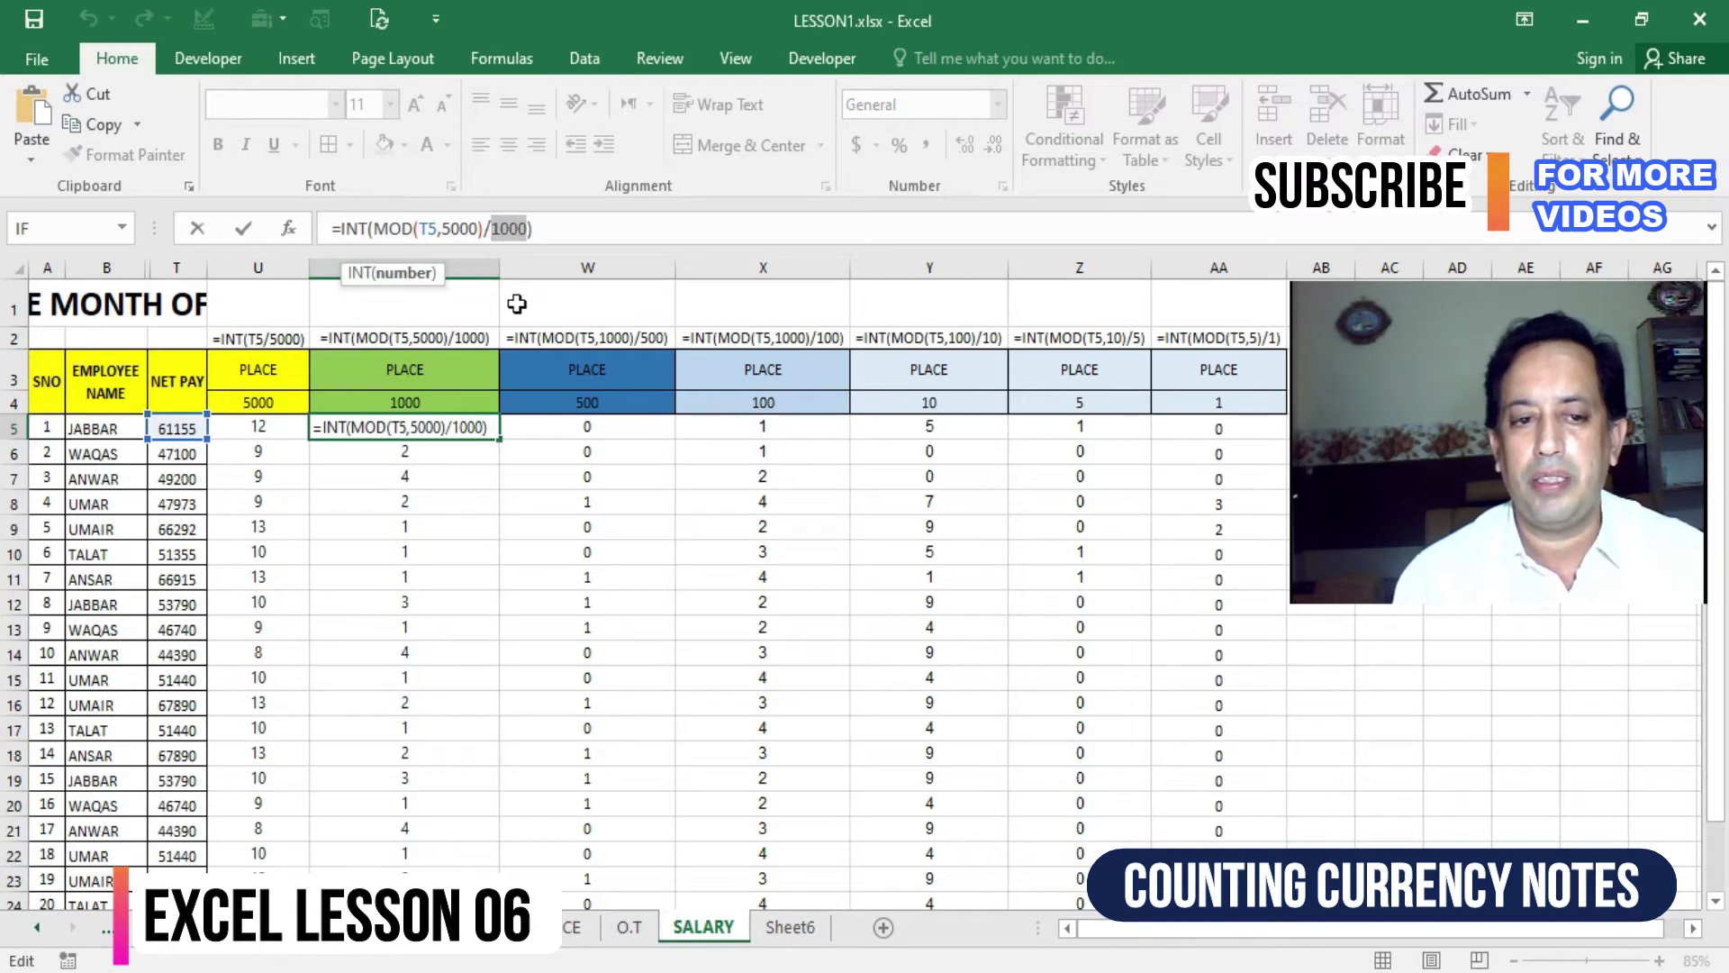
{"action": "key", "text": "Return"}
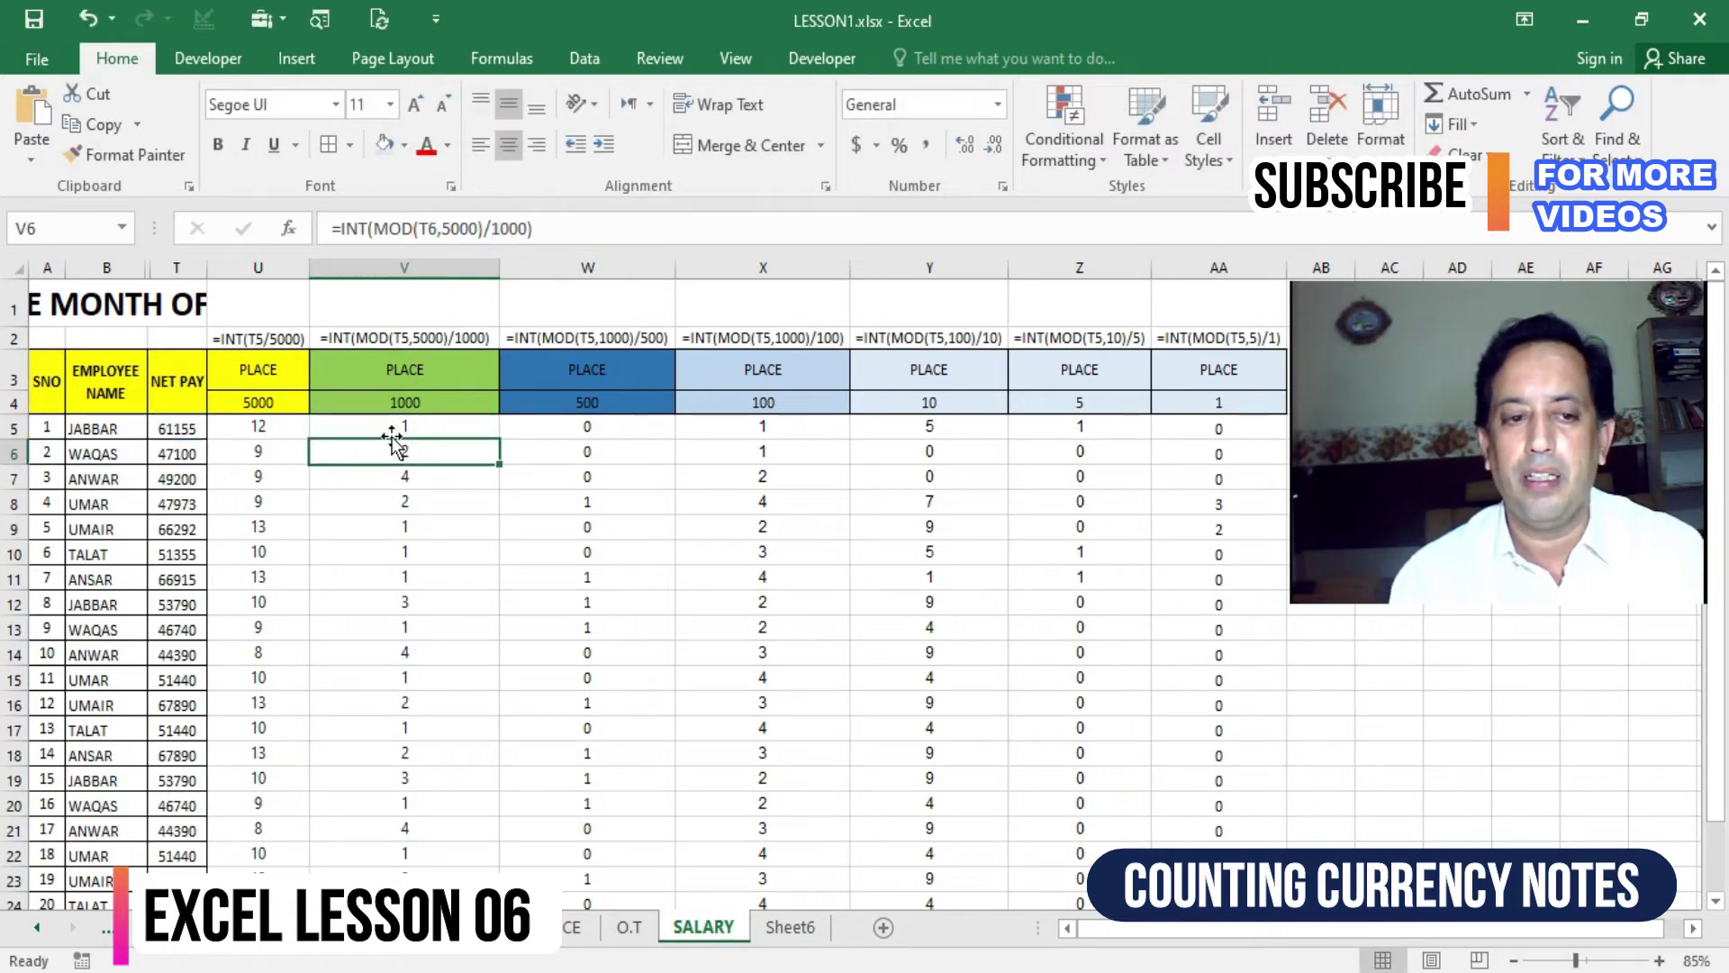
{"action": "left_click", "coordinate": [405, 425]}
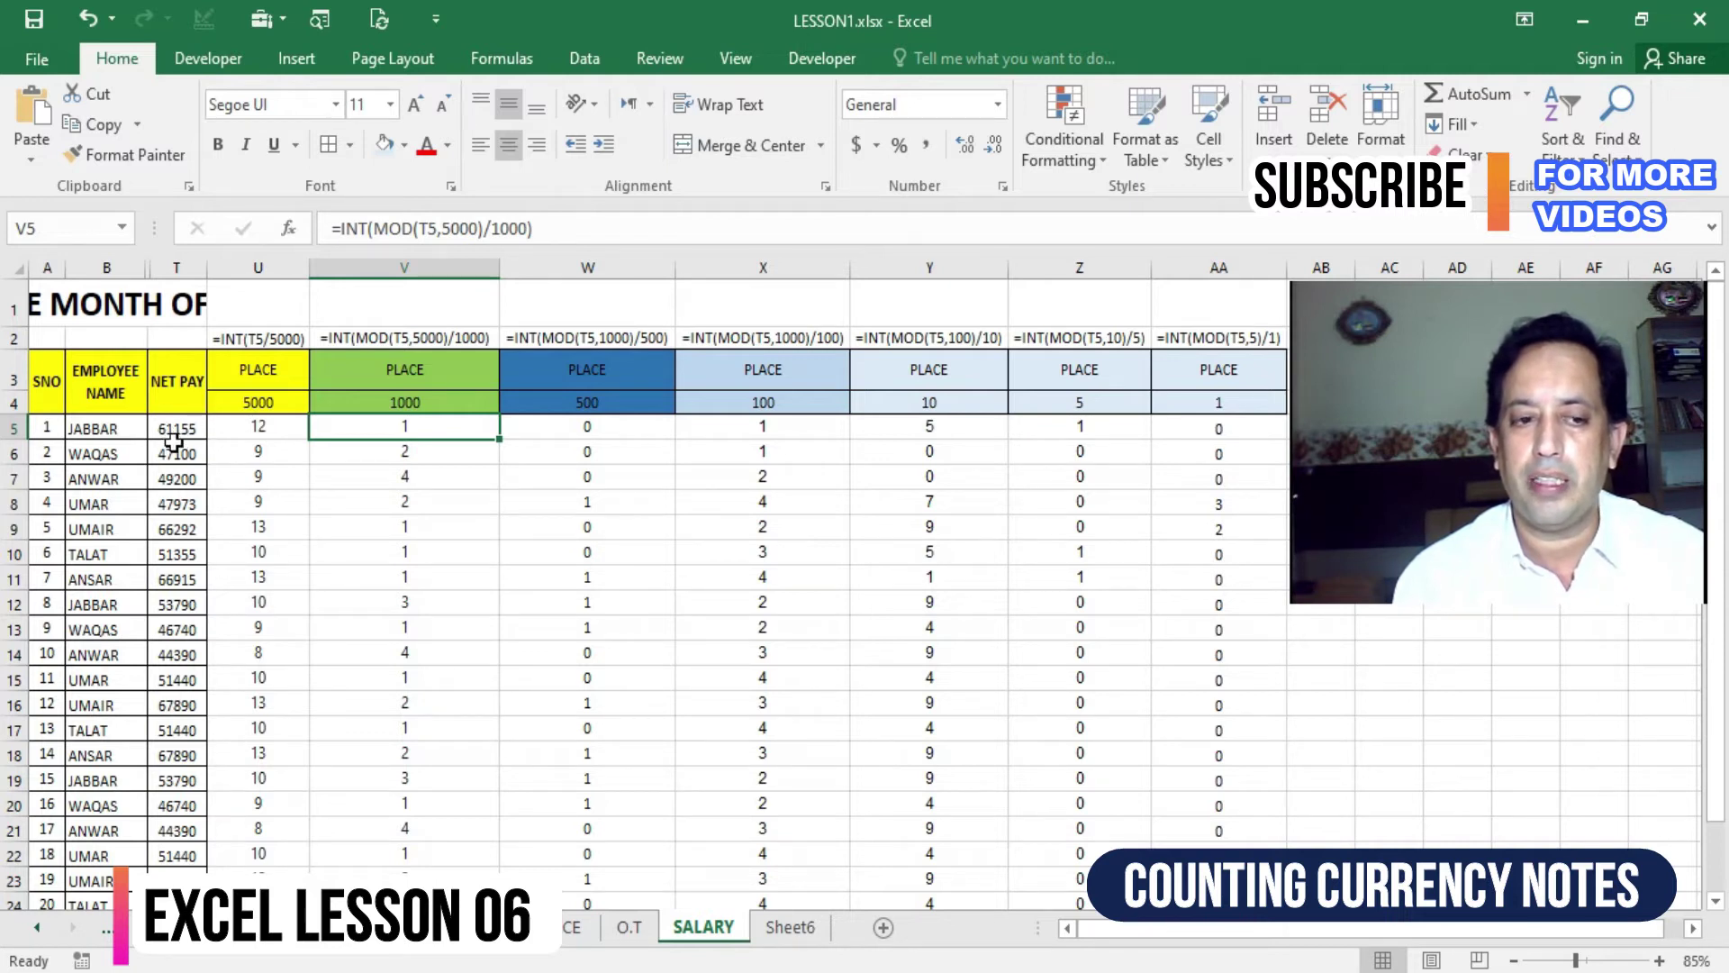
{"action": "left_click", "coordinate": [405, 451]}
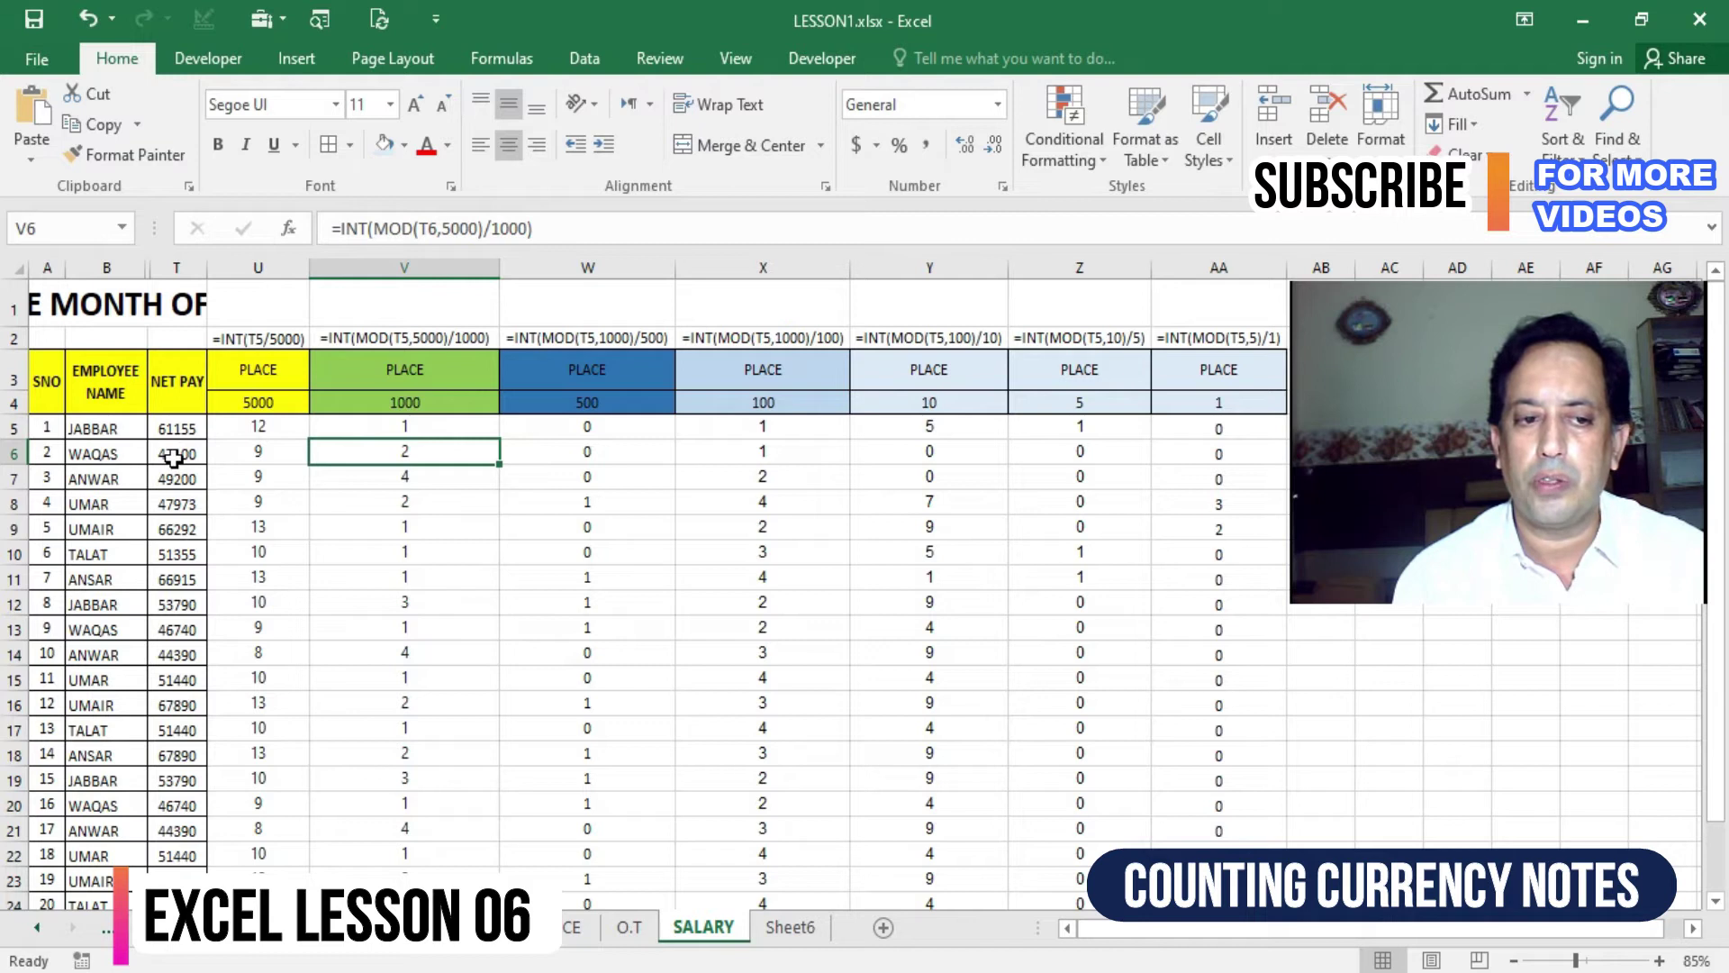
{"action": "left_click", "coordinate": [173, 457]}
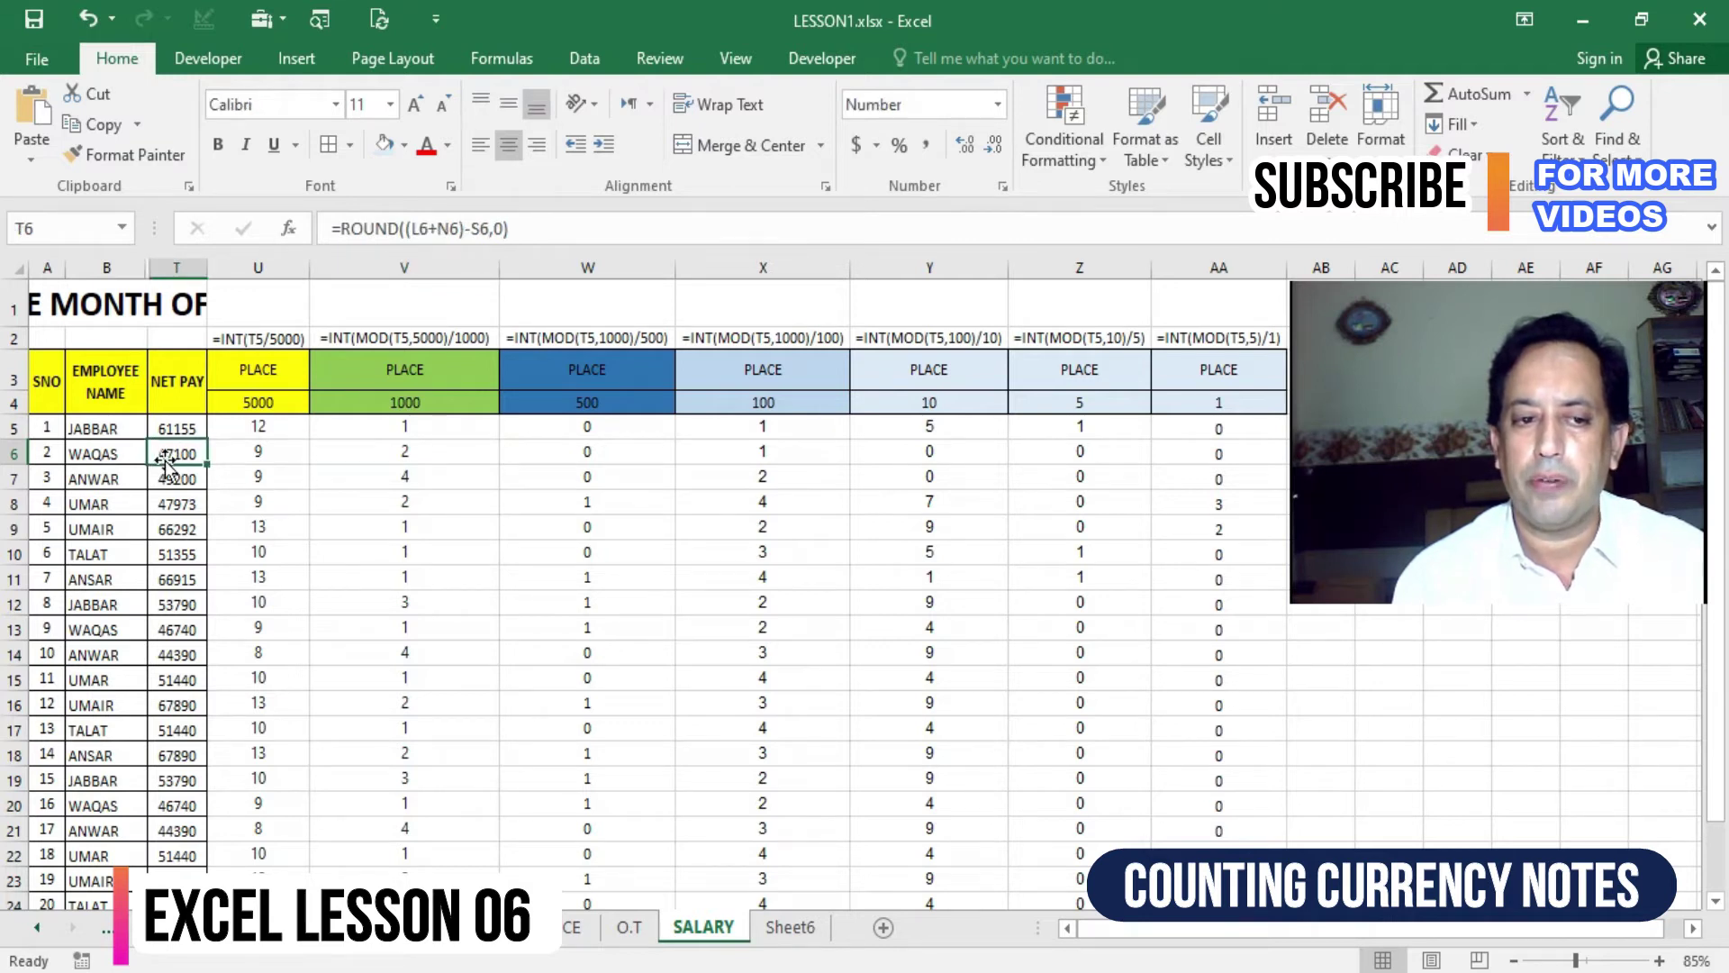
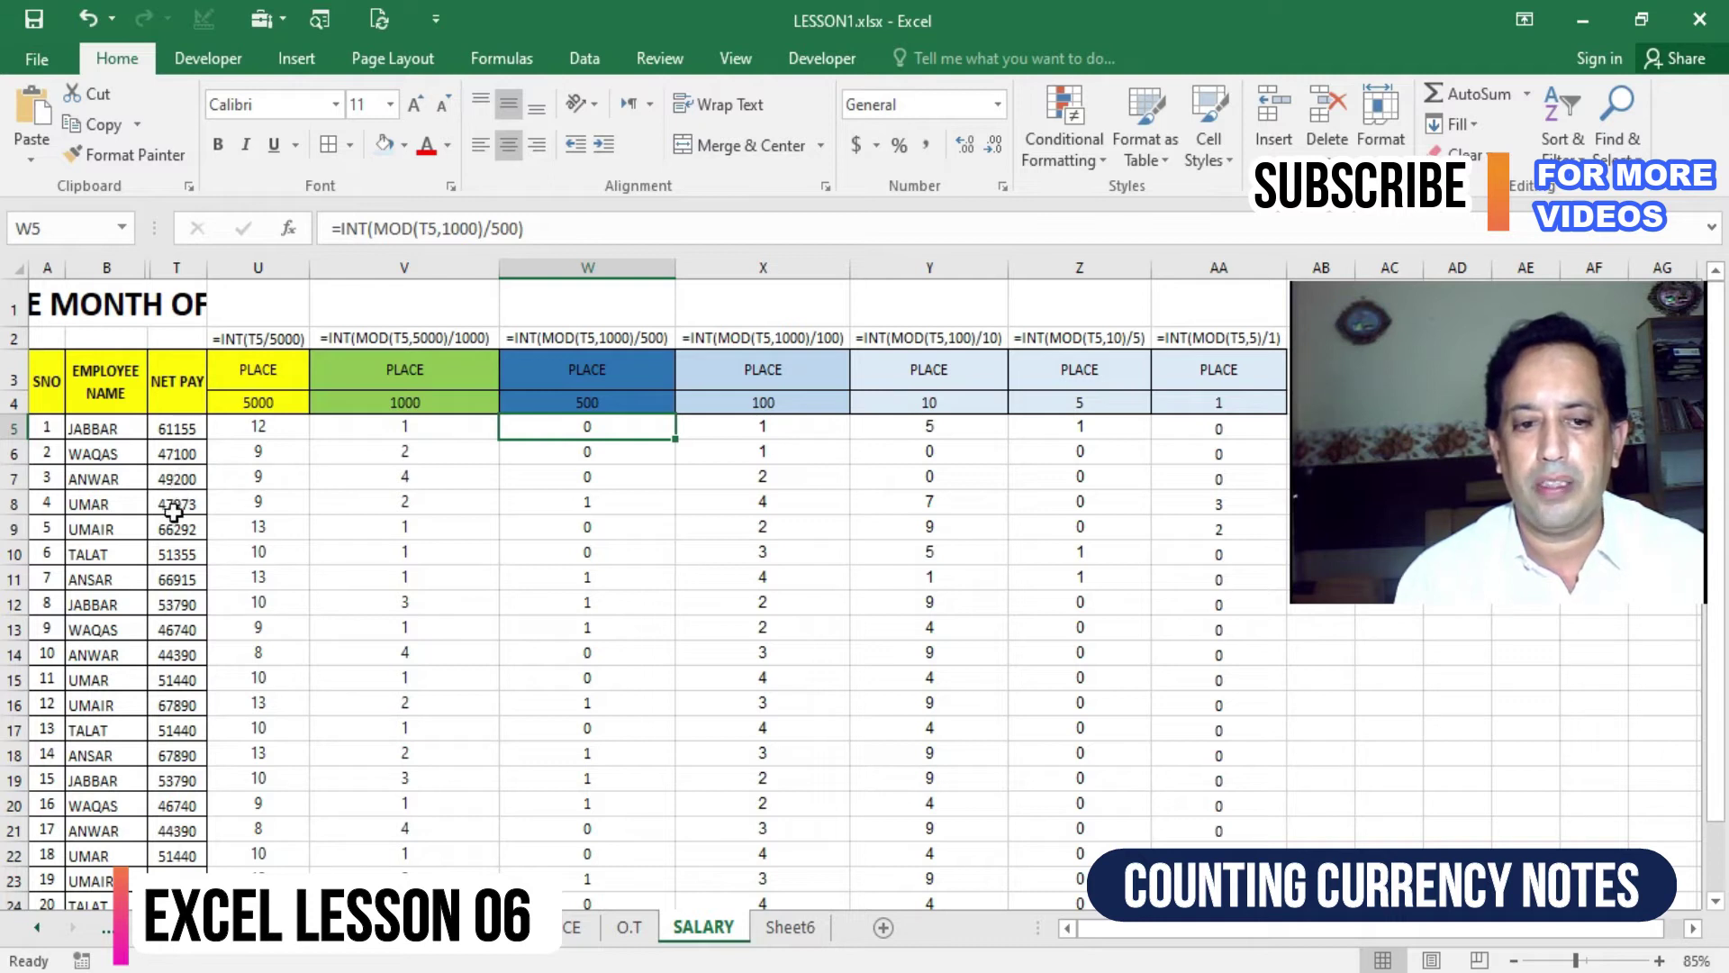
- Check the 500-note counts in column W from row 8 down to row 16, starting from the net pay in T8
{"action": "left_click", "coordinate": [179, 501]}
{"action": "left_click", "coordinate": [576, 503]}
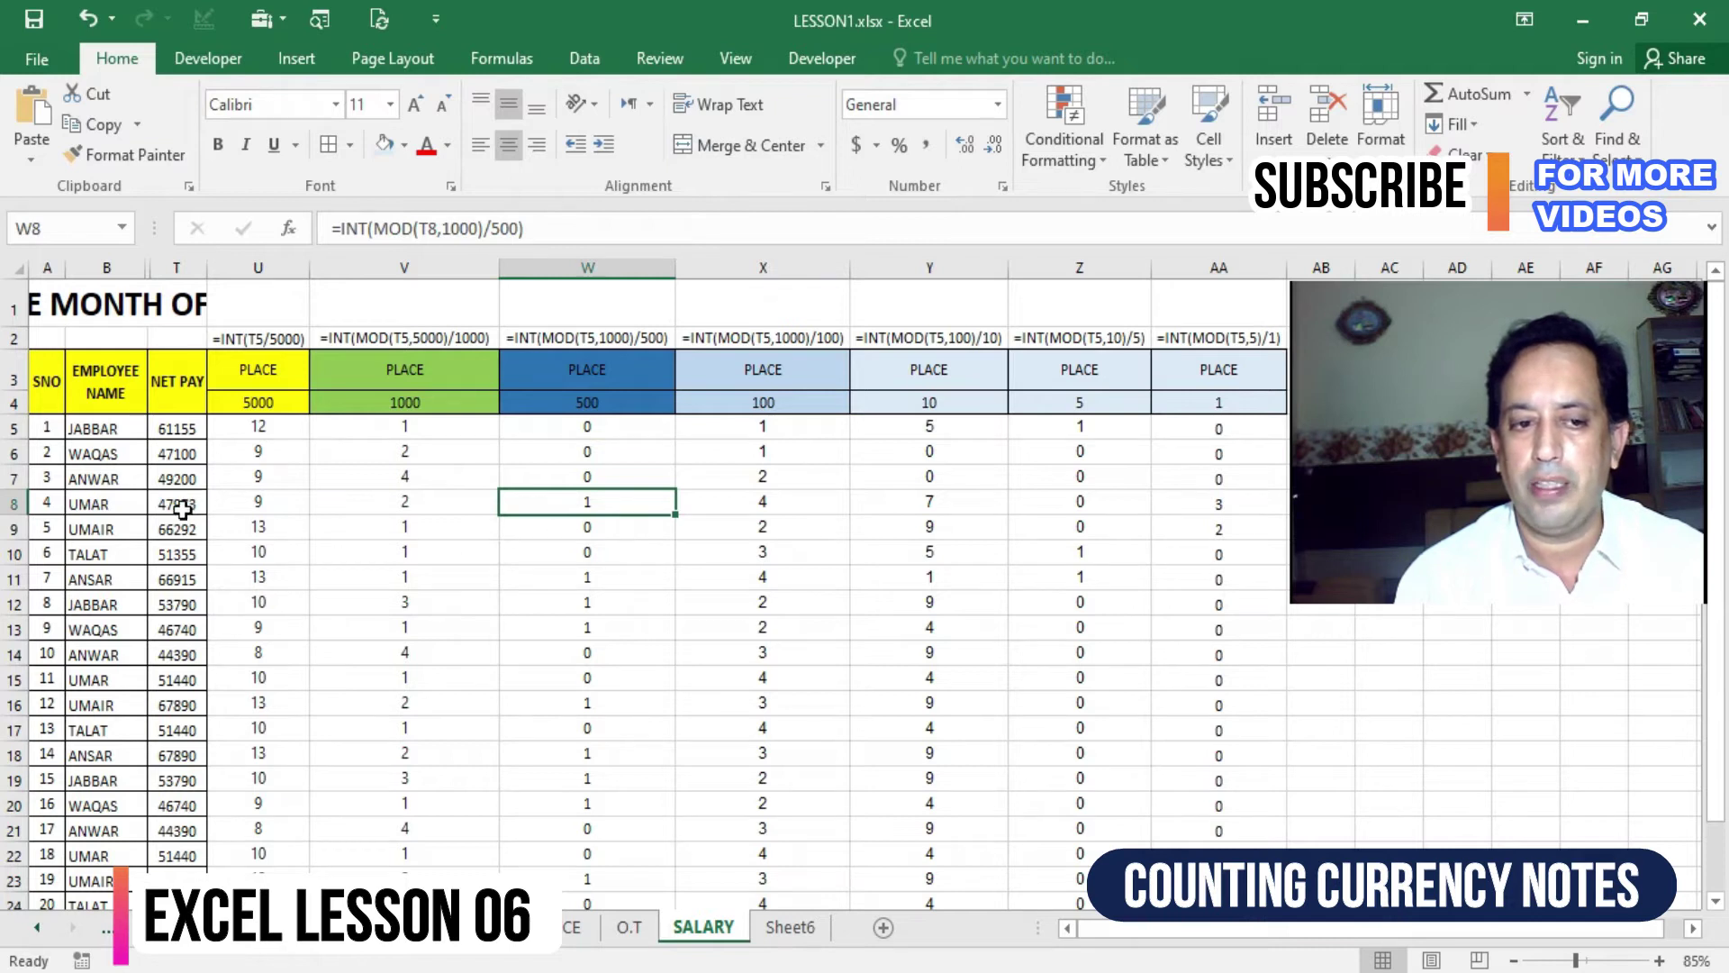
{"action": "key", "text": "Down"}
{"action": "key", "text": "Down"}
{"action": "key", "text": "Down"}
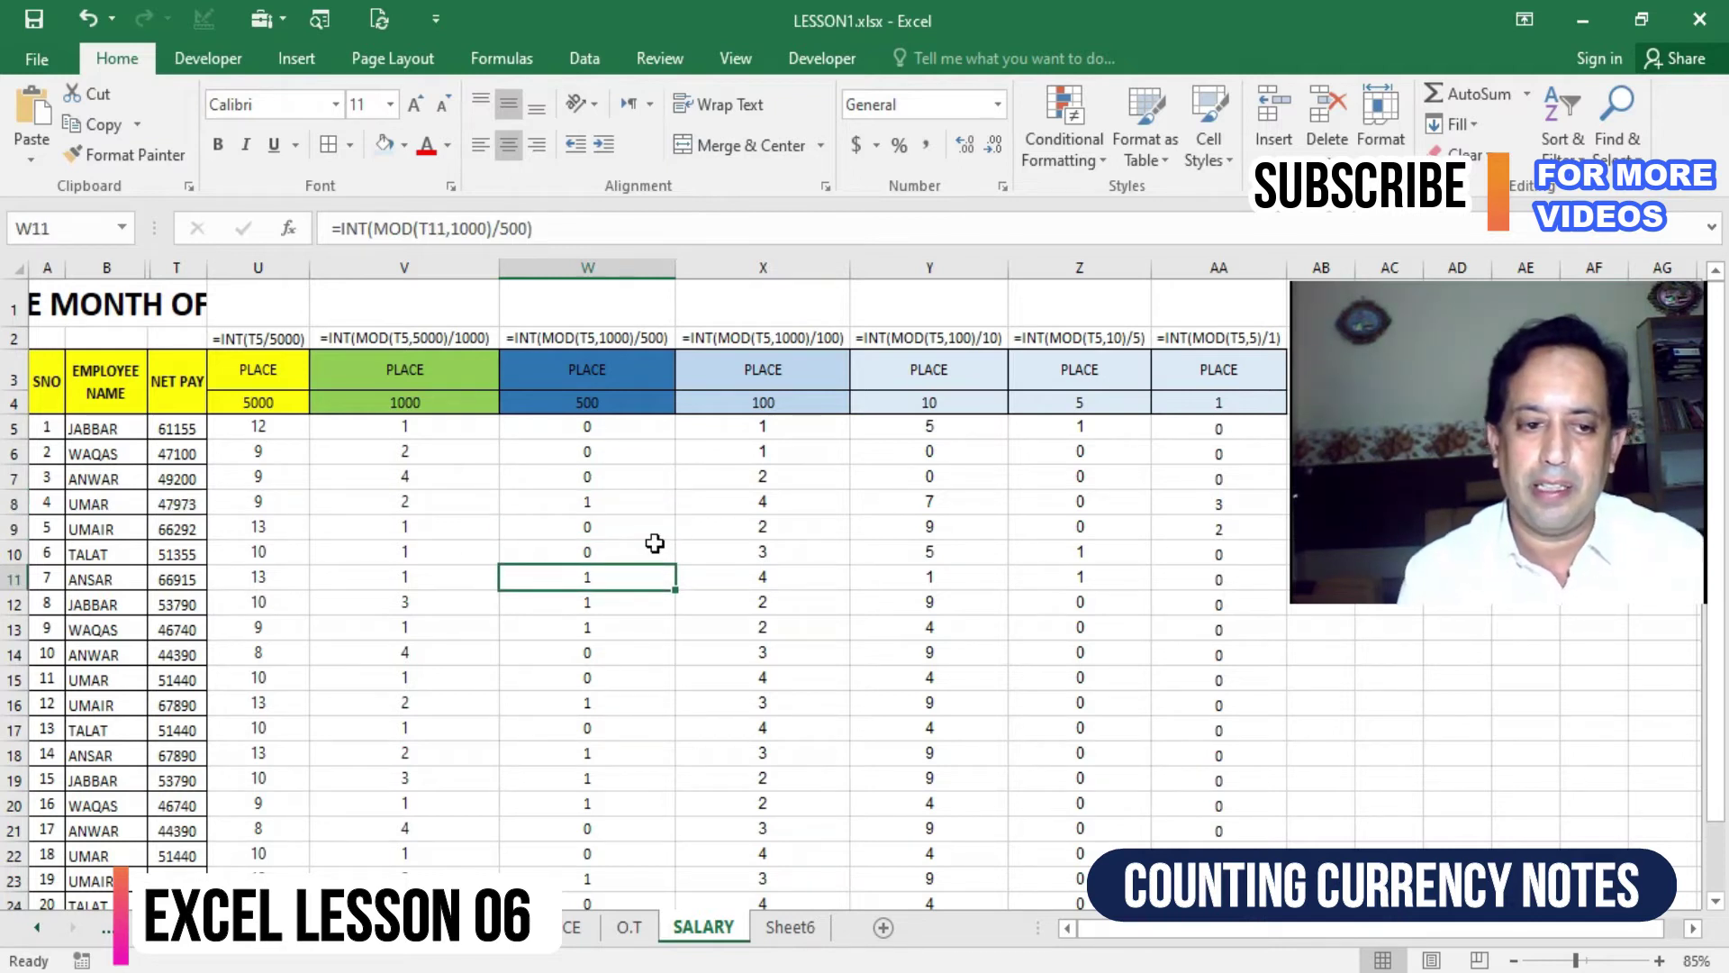
{"action": "key", "text": "Down"}
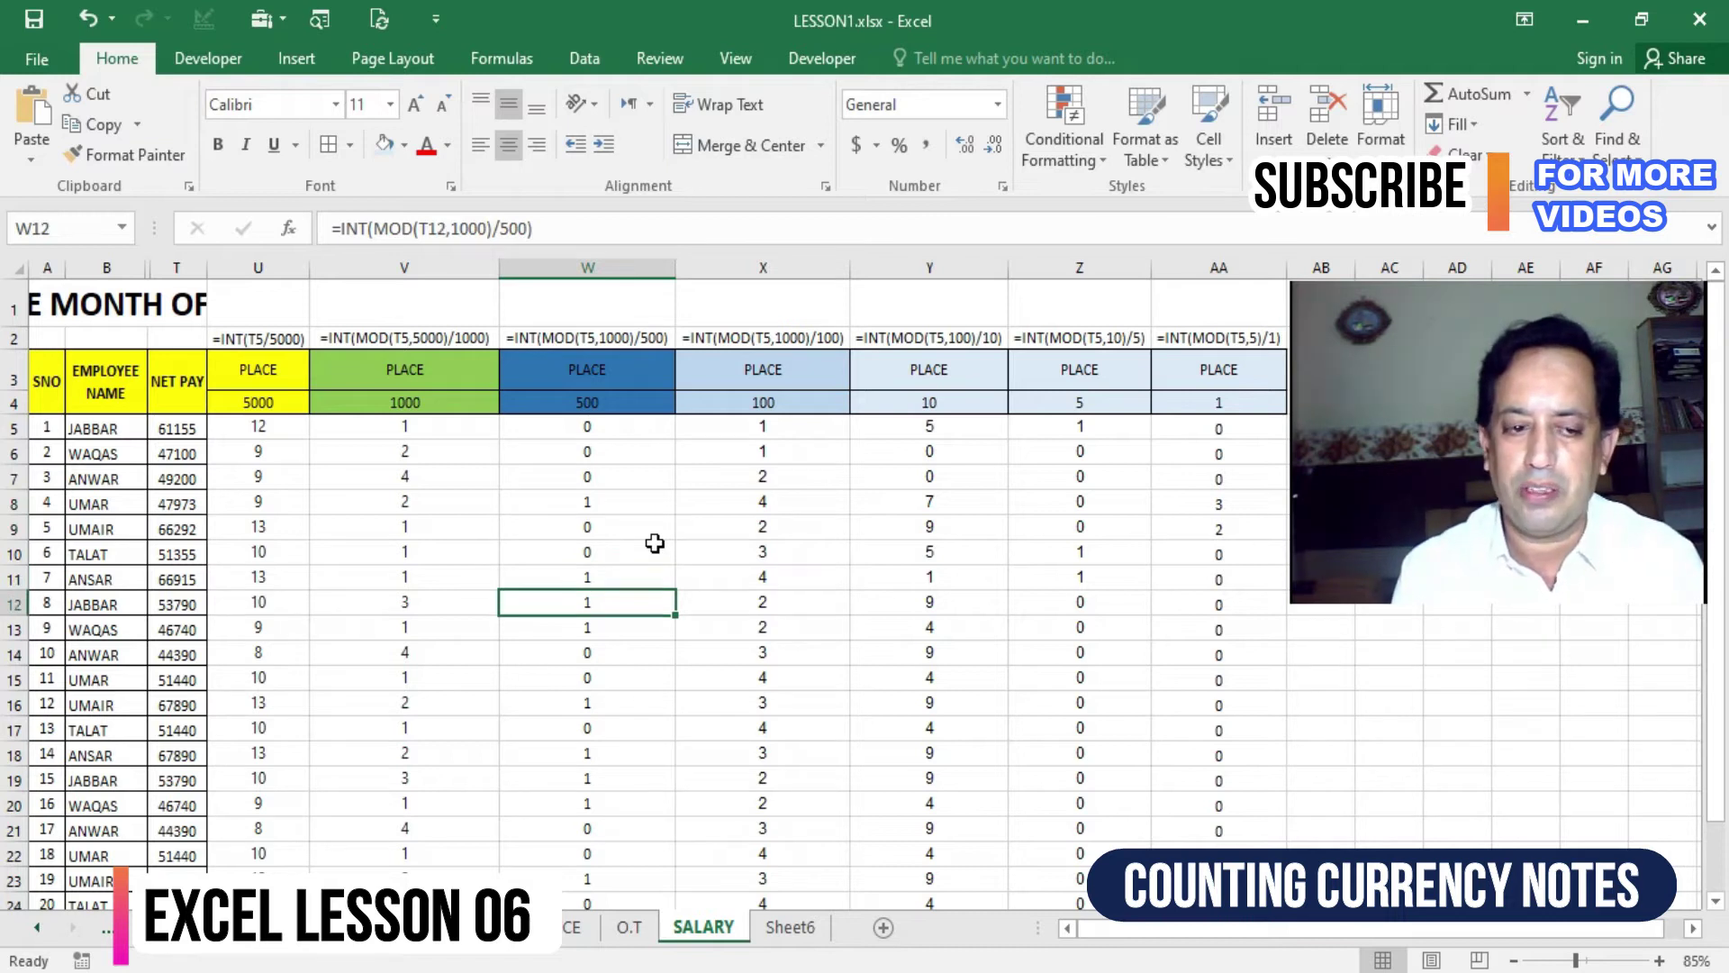
{"action": "key", "text": "Down"}
{"action": "key", "text": "Down"}
{"action": "key", "text": "Down"}
{"action": "key", "text": "Down"}
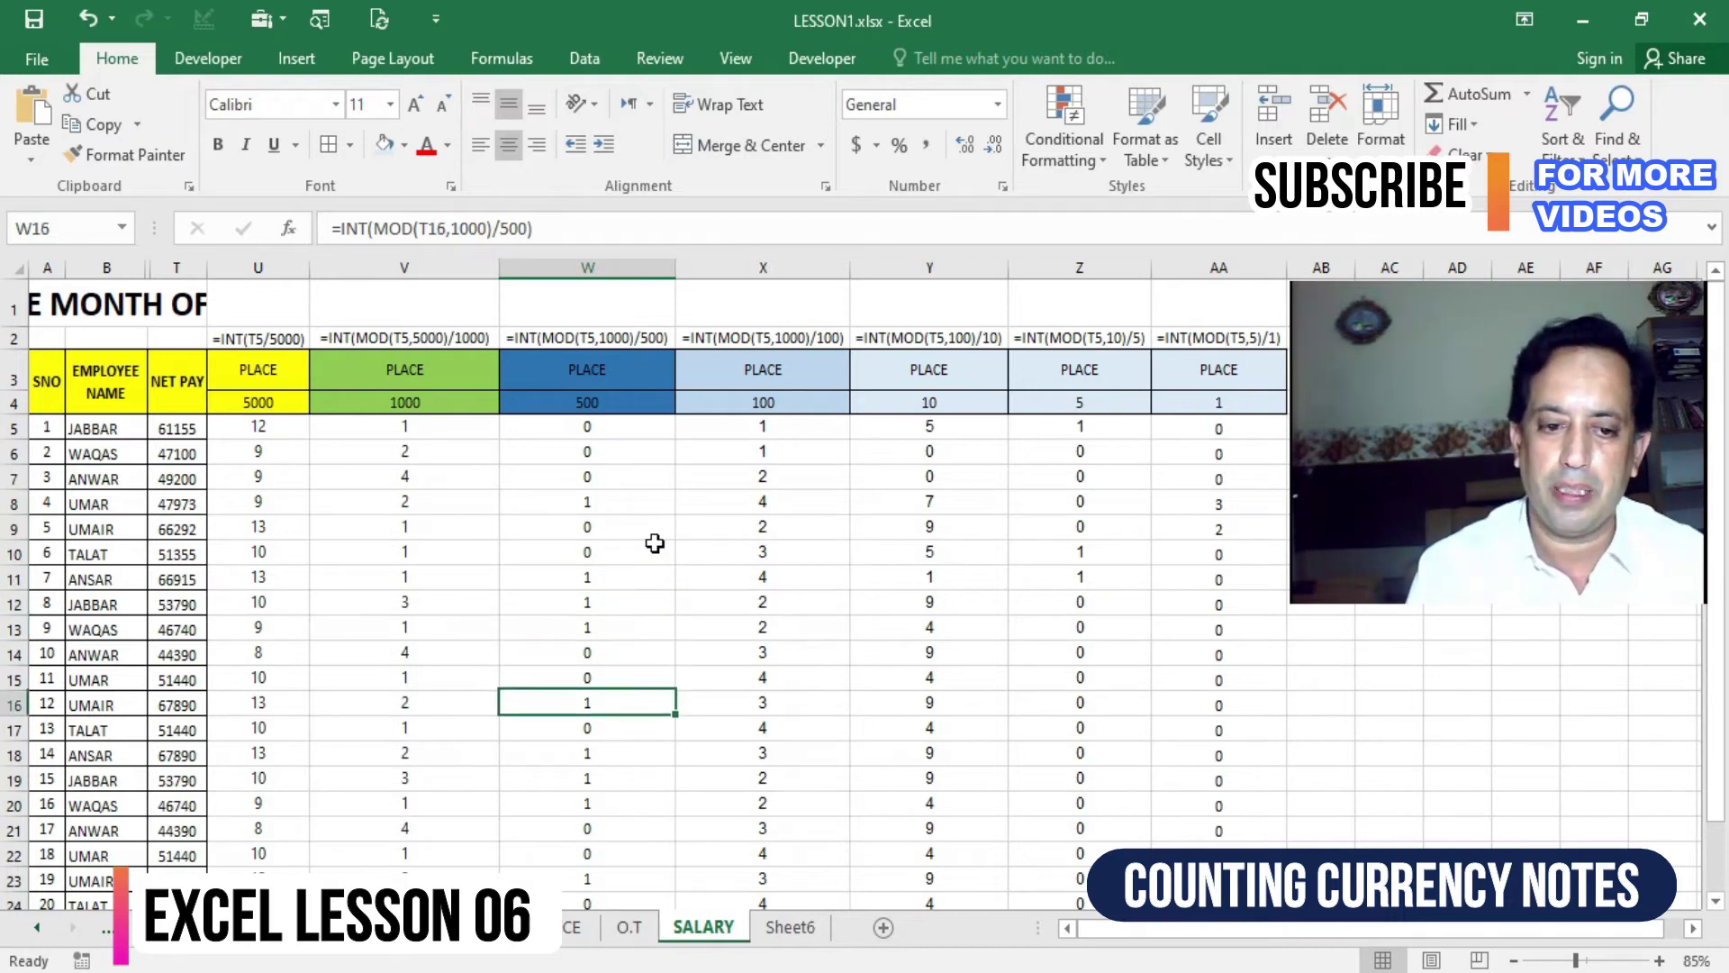
- Compare the 100-note formula in X5 with the 500-note formula in W5, along with their denomination headers in row 4
{"action": "key", "text": "Right"}
{"action": "key", "text": "Right"}
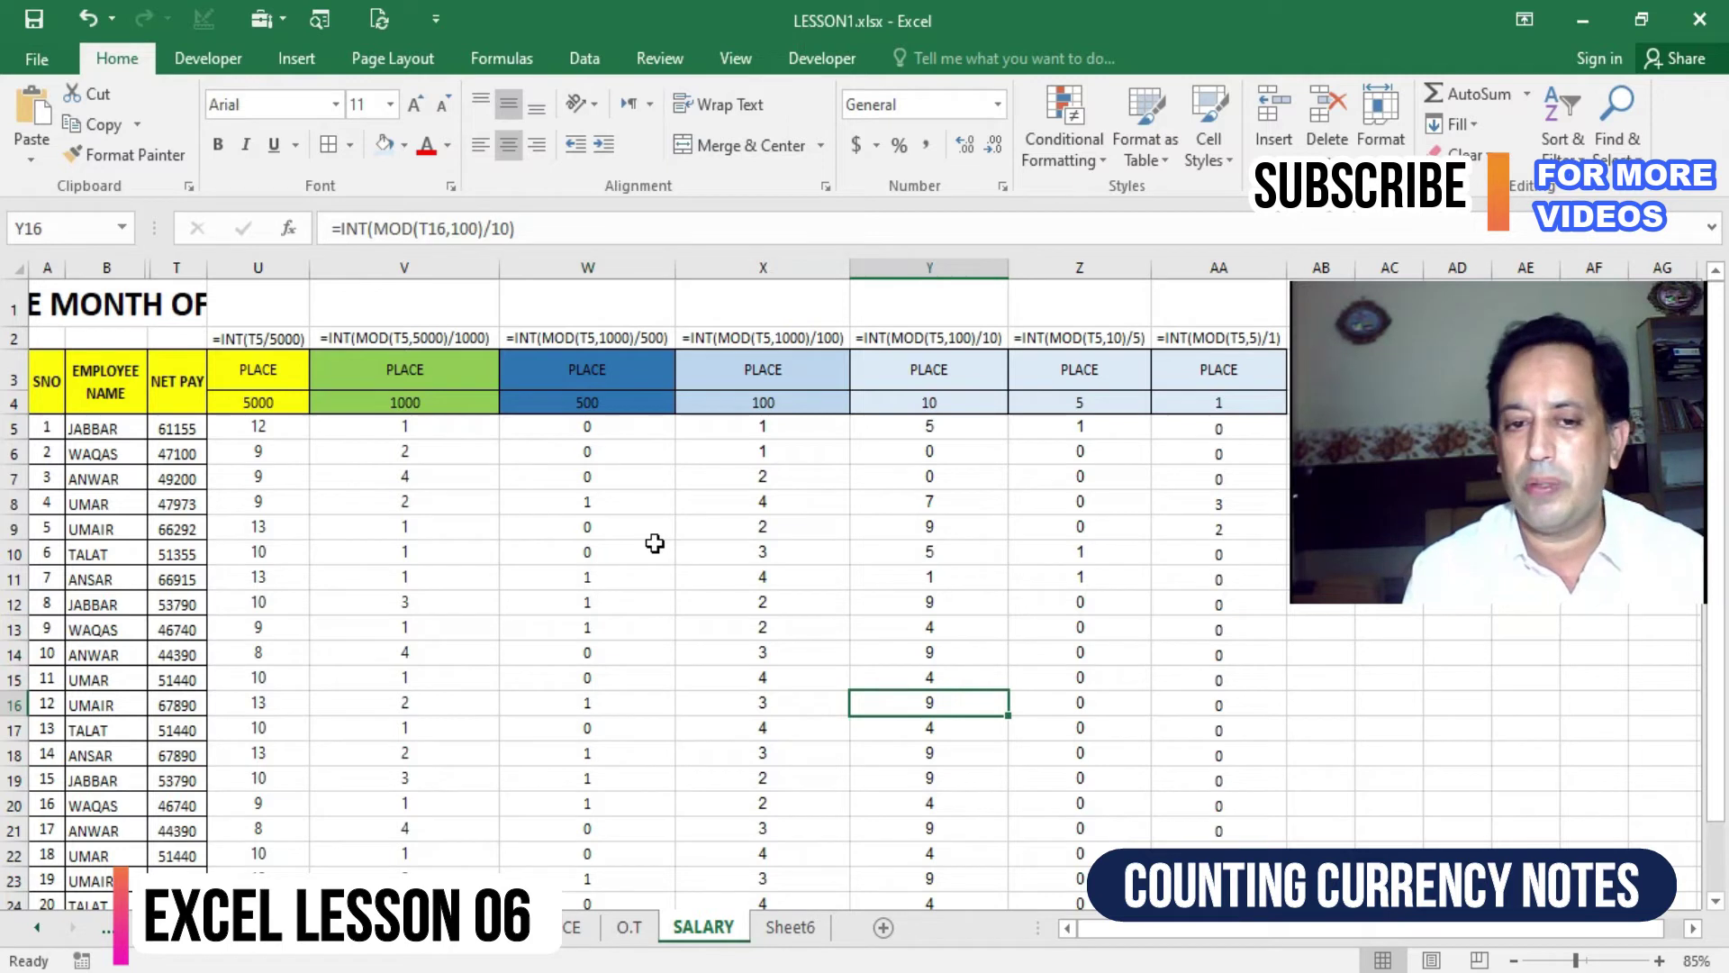
{"action": "key", "text": "Left"}
{"action": "key", "text": "ctrl+Up"}
{"action": "key", "text": "Down"}
{"action": "key", "text": "Down"}
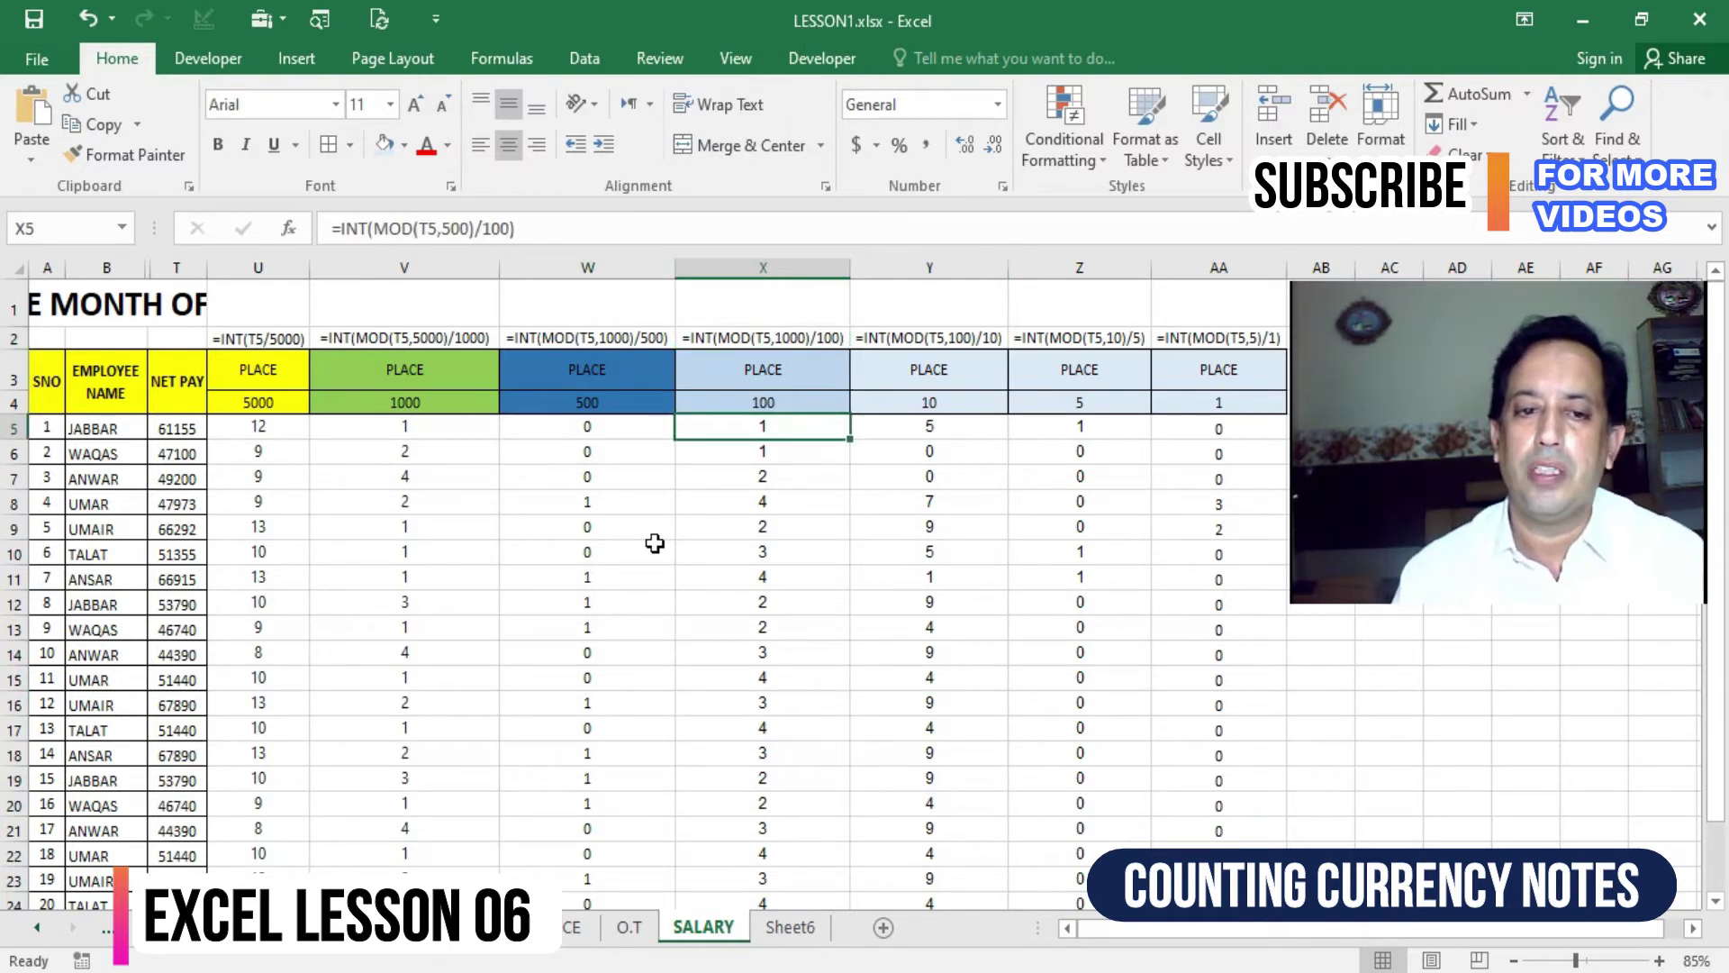
{"action": "key", "text": "Left"}
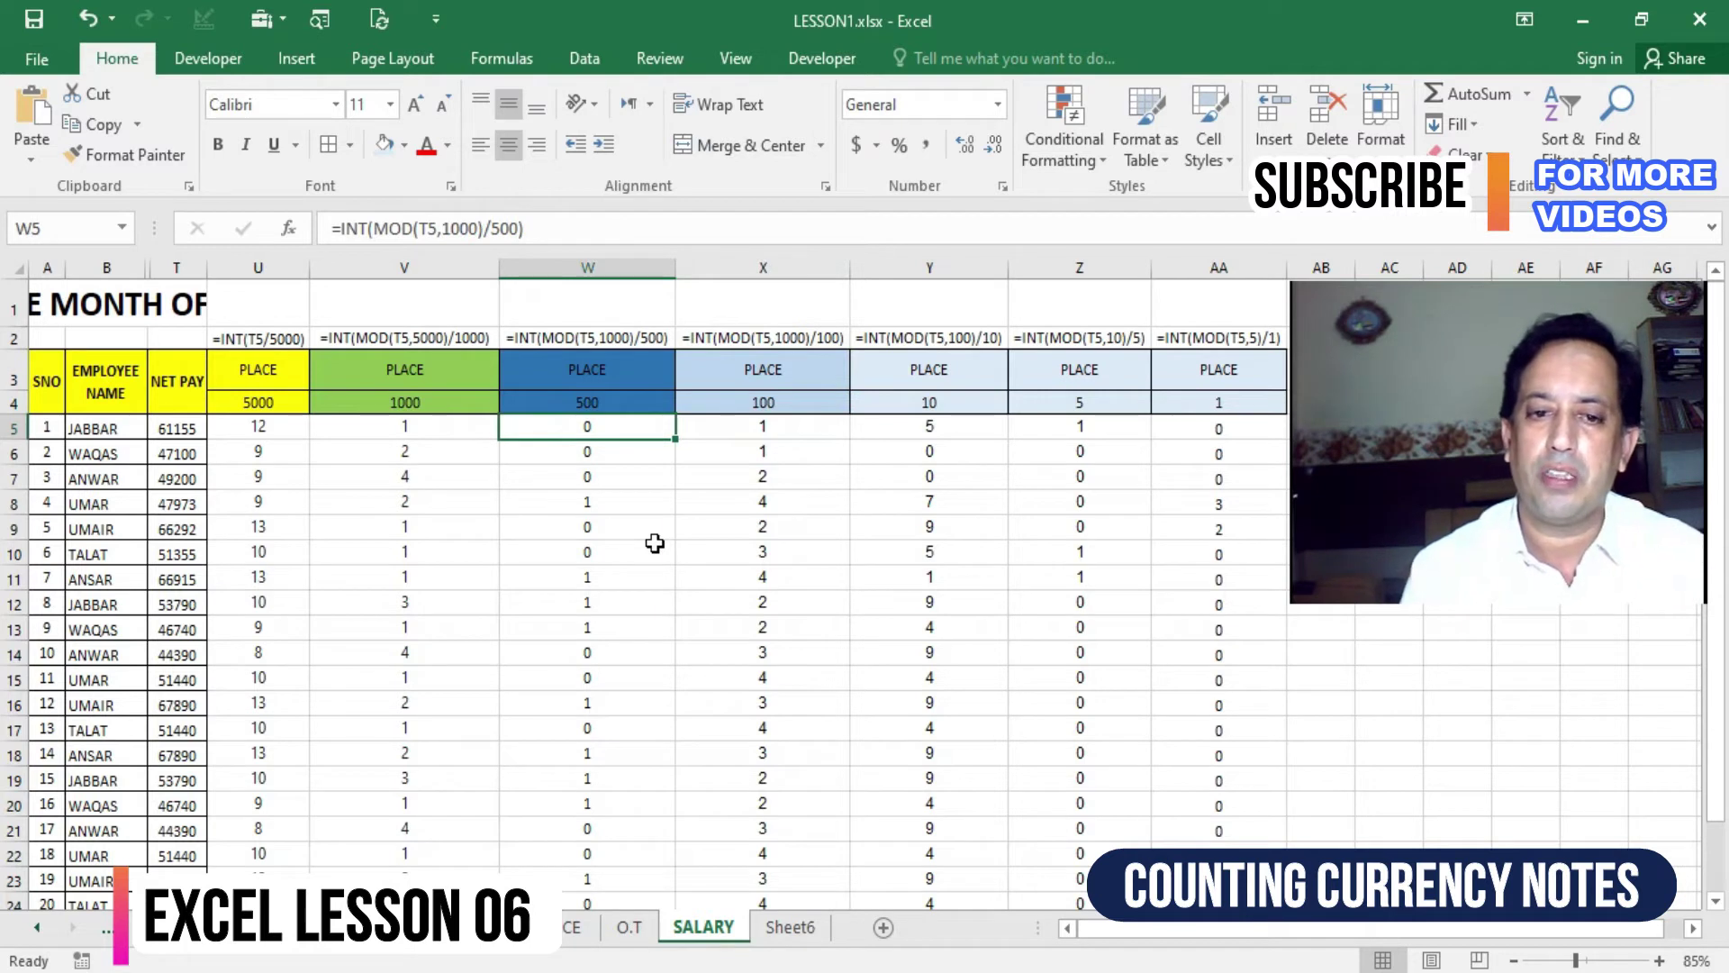
{"action": "key", "text": "Right"}
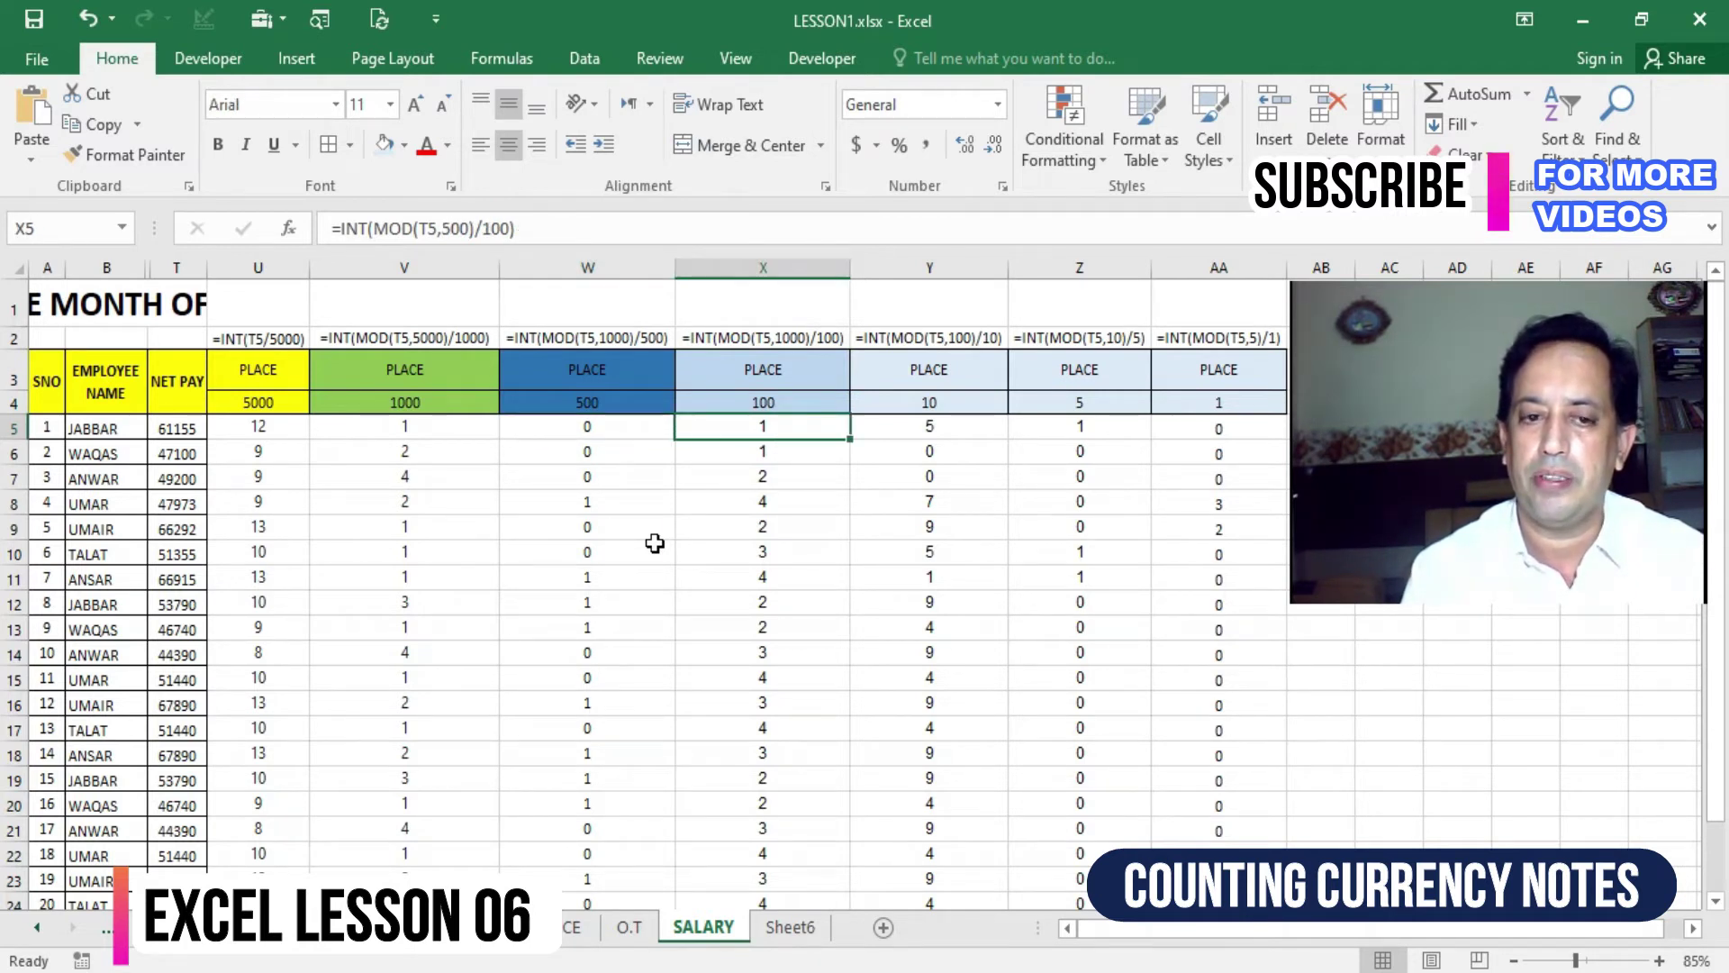
{"action": "key", "text": "Left"}
{"action": "key", "text": "Right"}
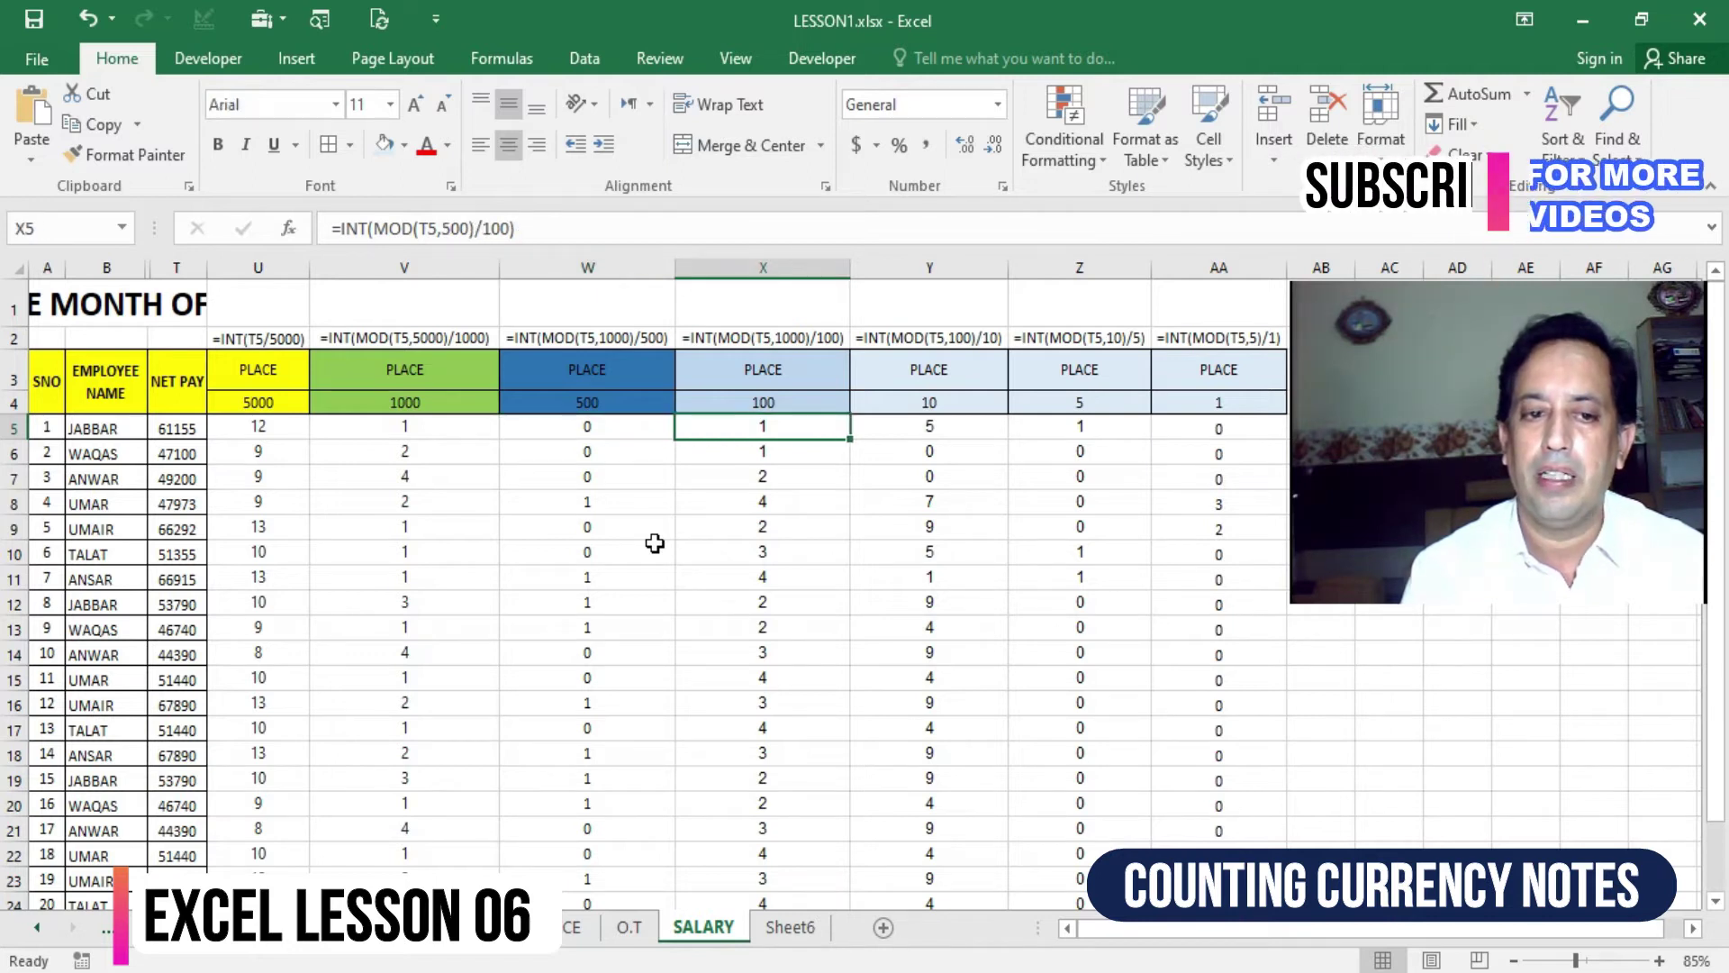
{"action": "key", "text": "Up"}
{"action": "key", "text": "Left"}
{"action": "key", "text": "Right"}
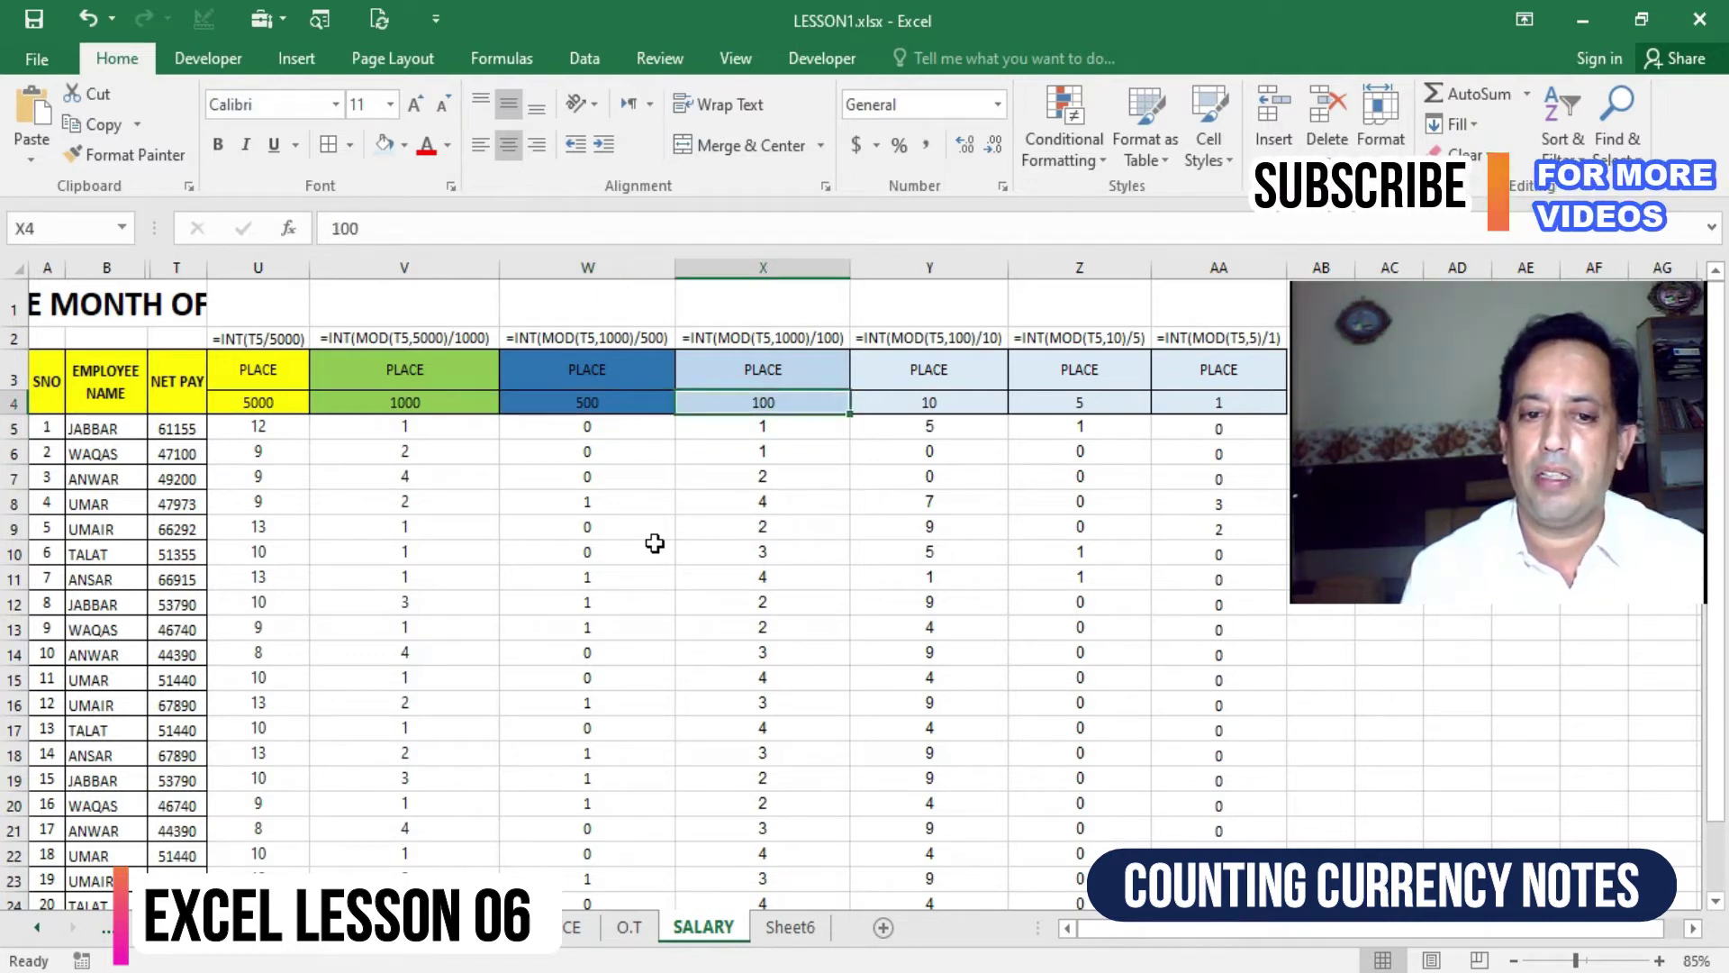
- Review the 100-note counts in column X from row 5 down to row 8, comparing X8 with the 500-note formula in W8
{"action": "key", "text": "Down"}
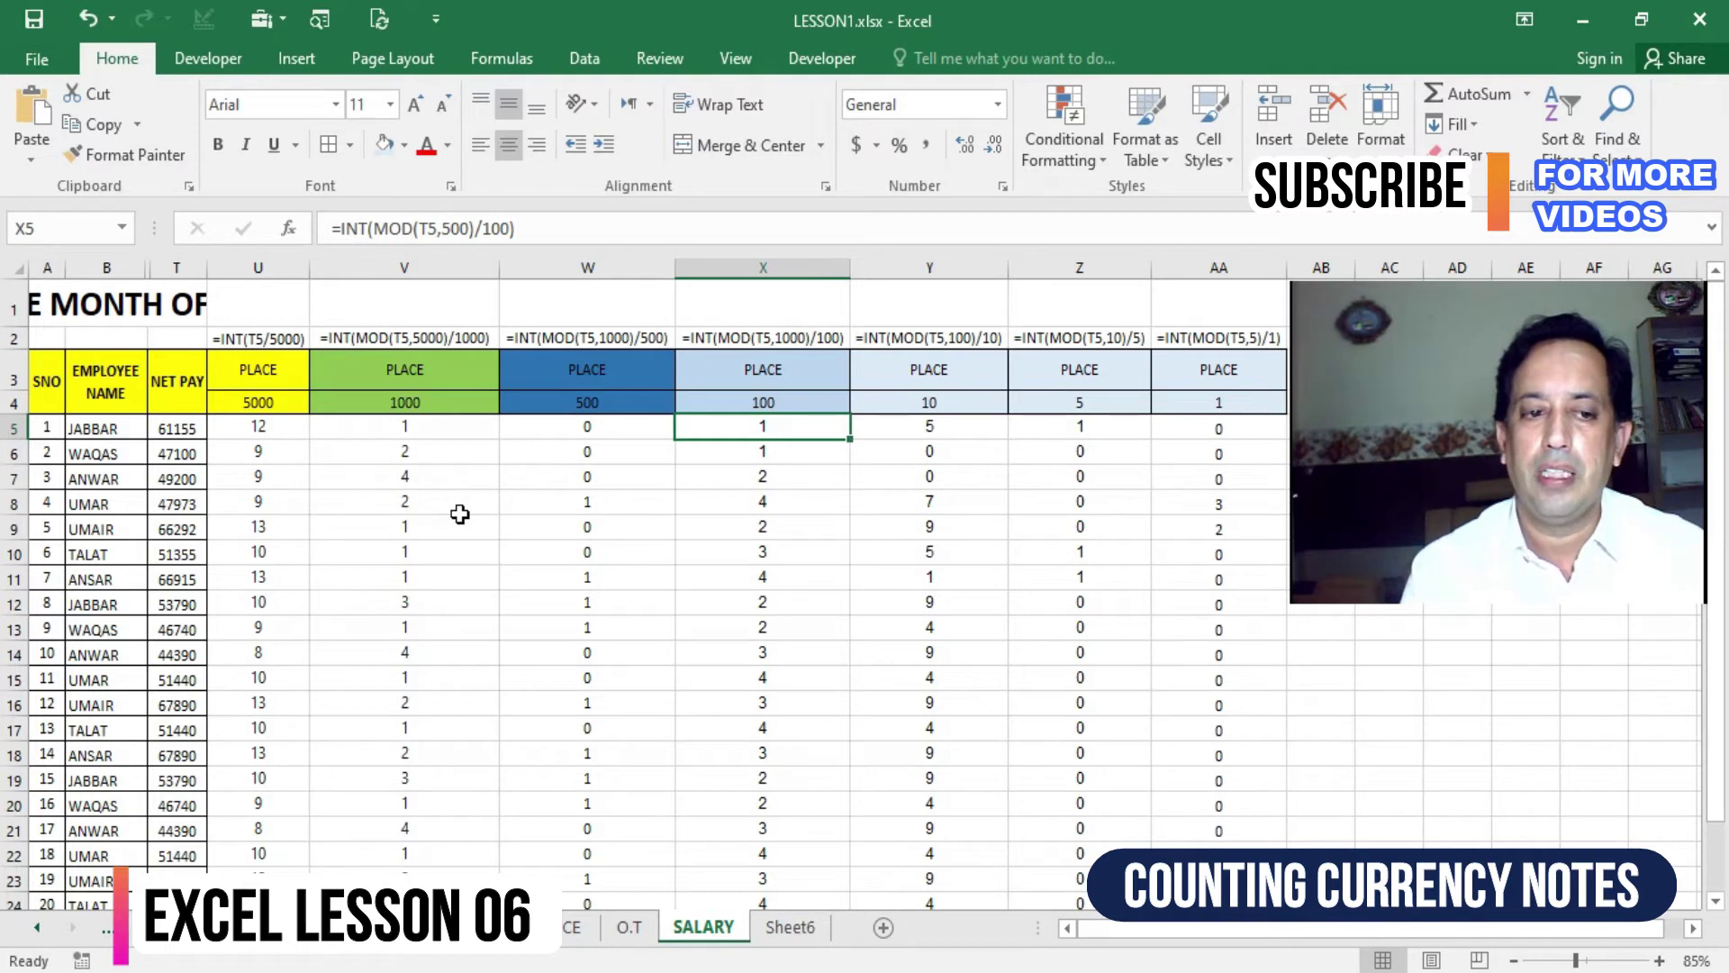
{"action": "key", "text": "Left"}
{"action": "key", "text": "Right"}
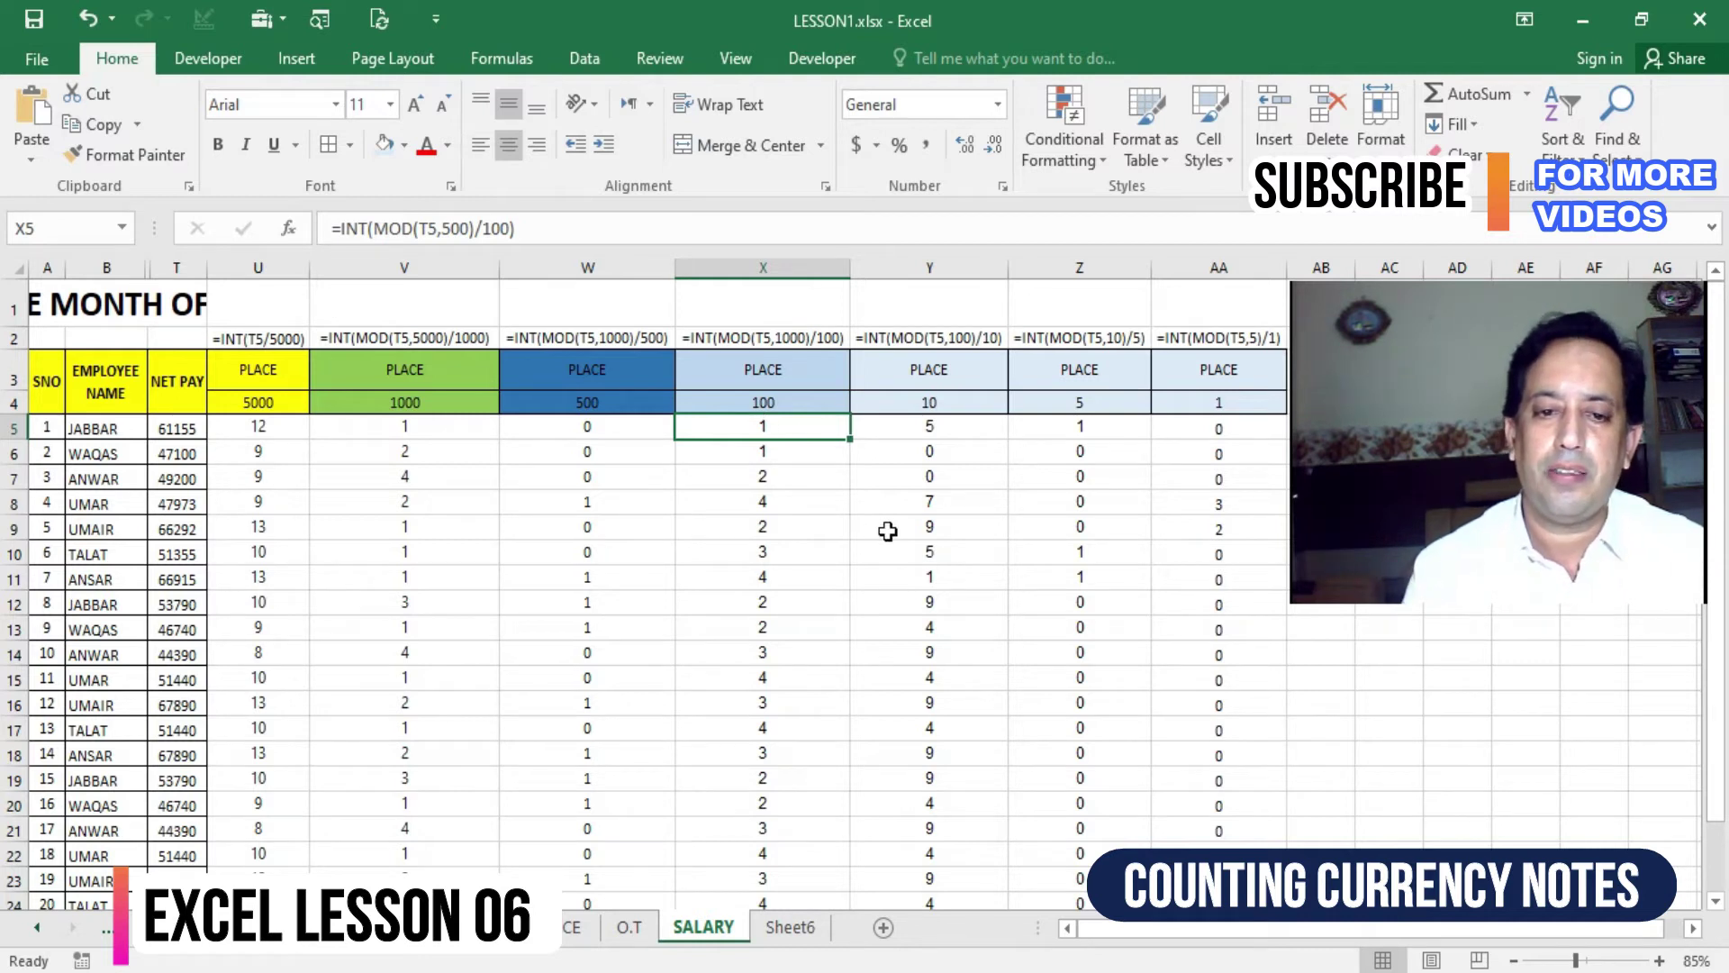
{"action": "key", "text": "Down"}
{"action": "key", "text": "Down"}
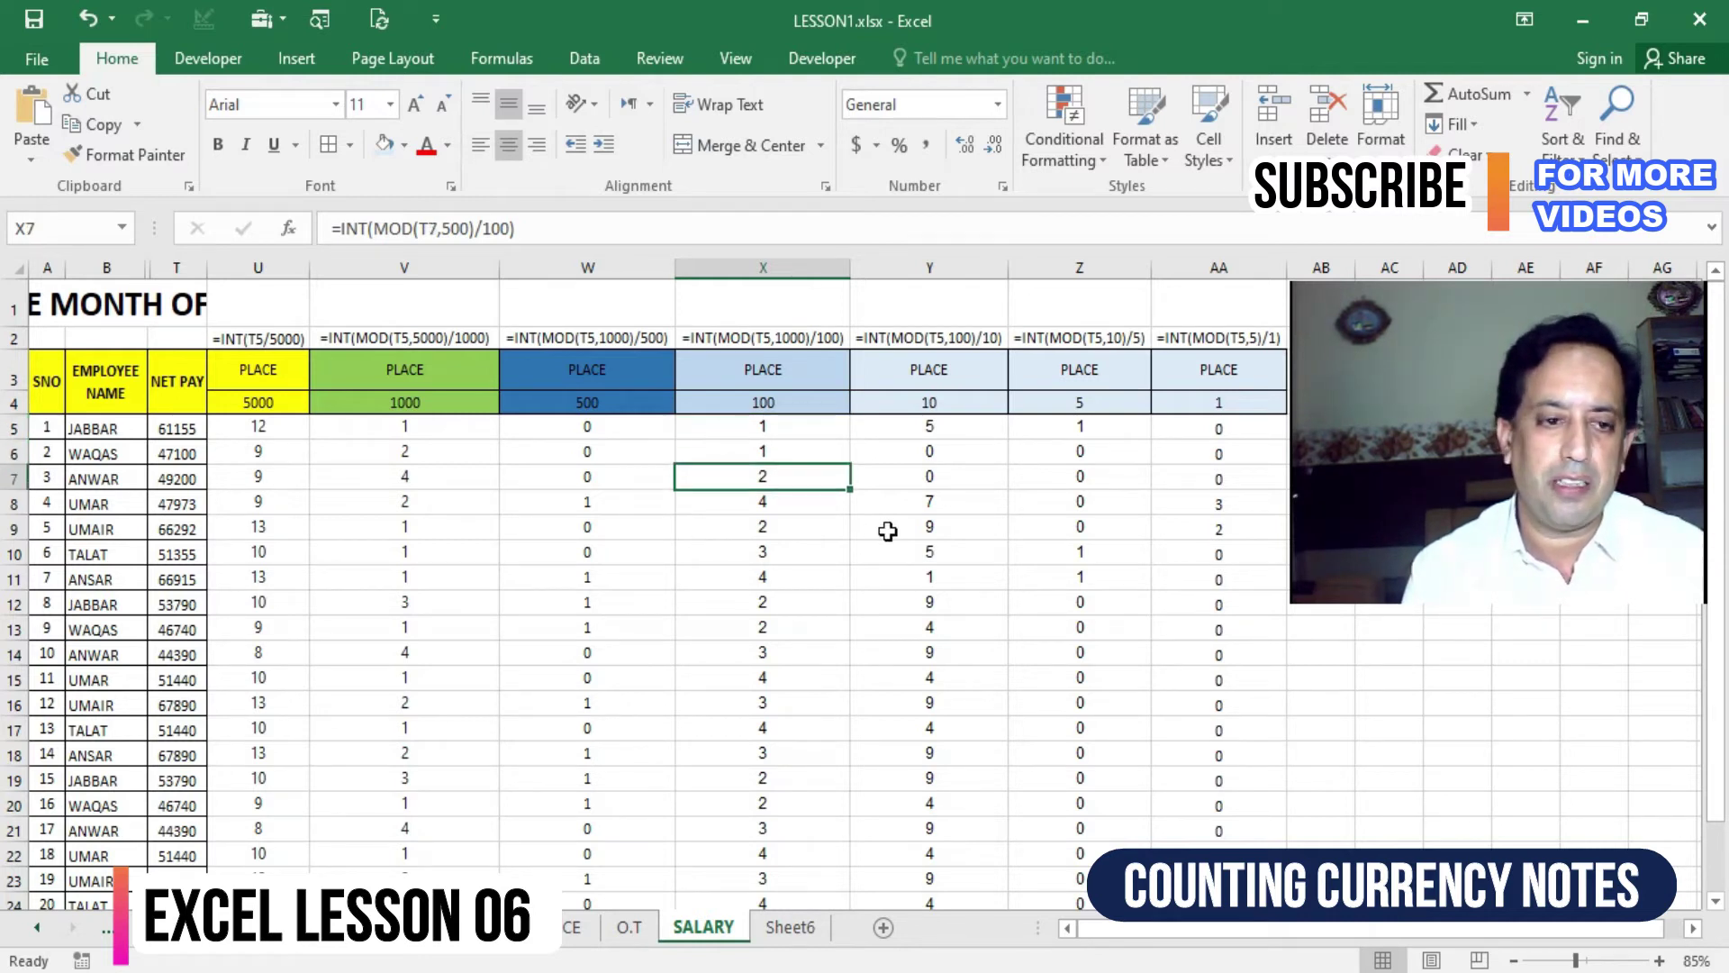
{"action": "key", "text": "Down"}
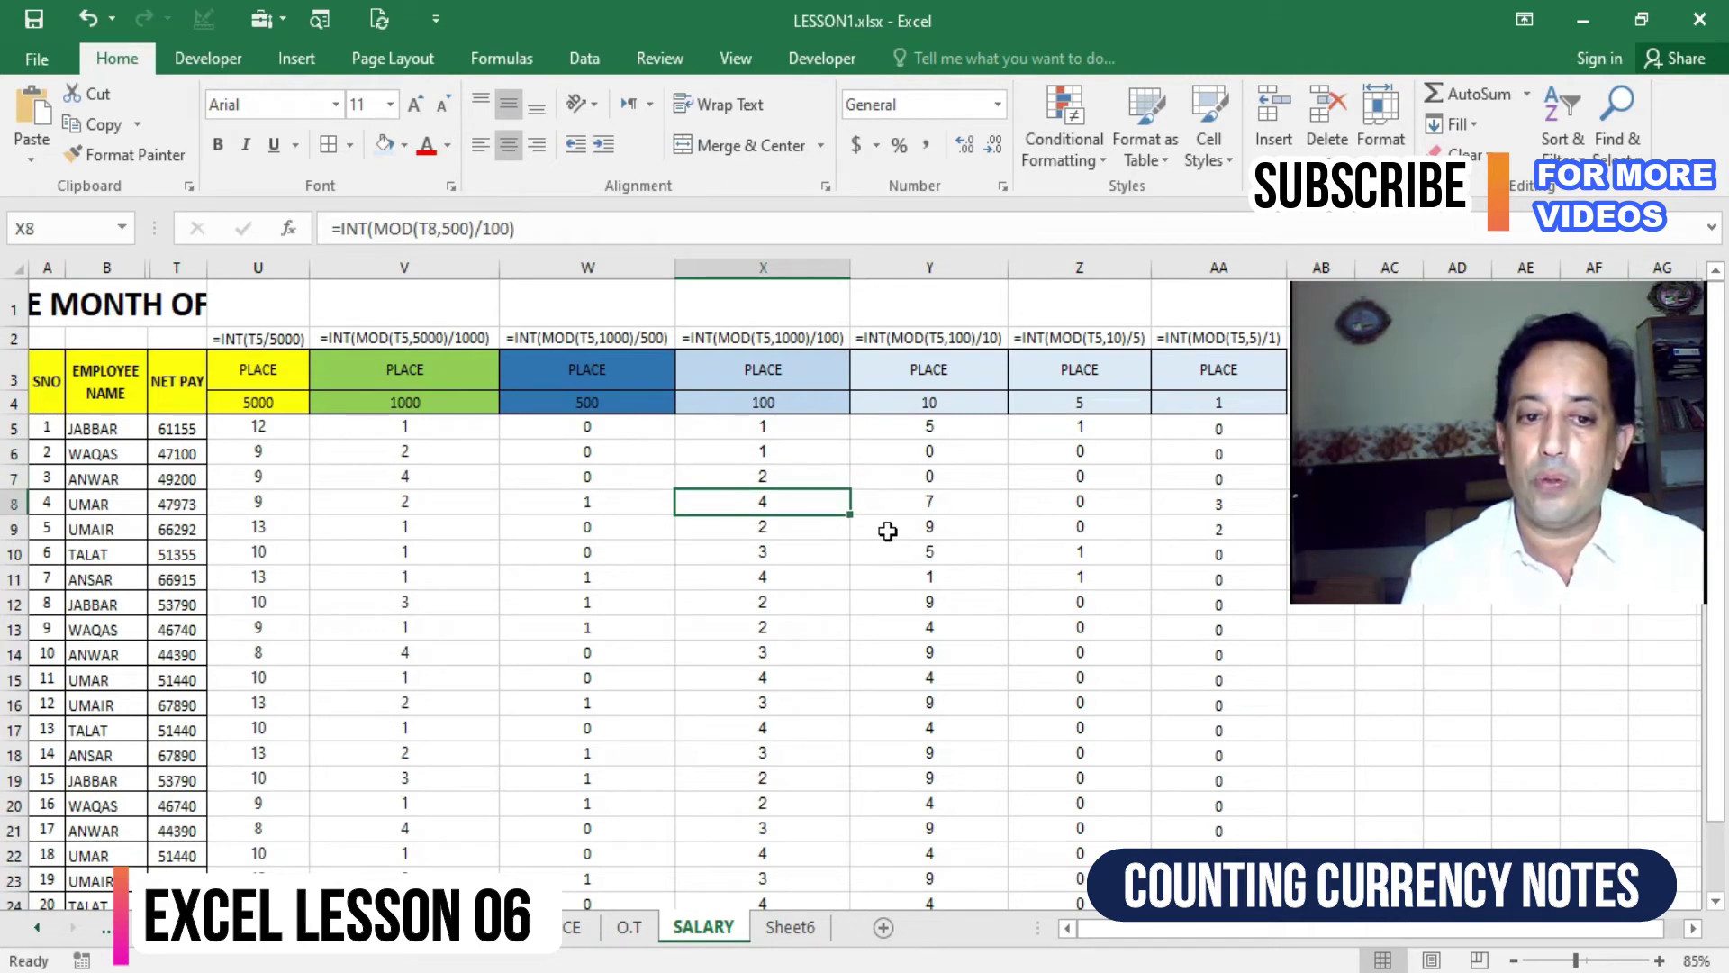
{"action": "key", "text": "Left"}
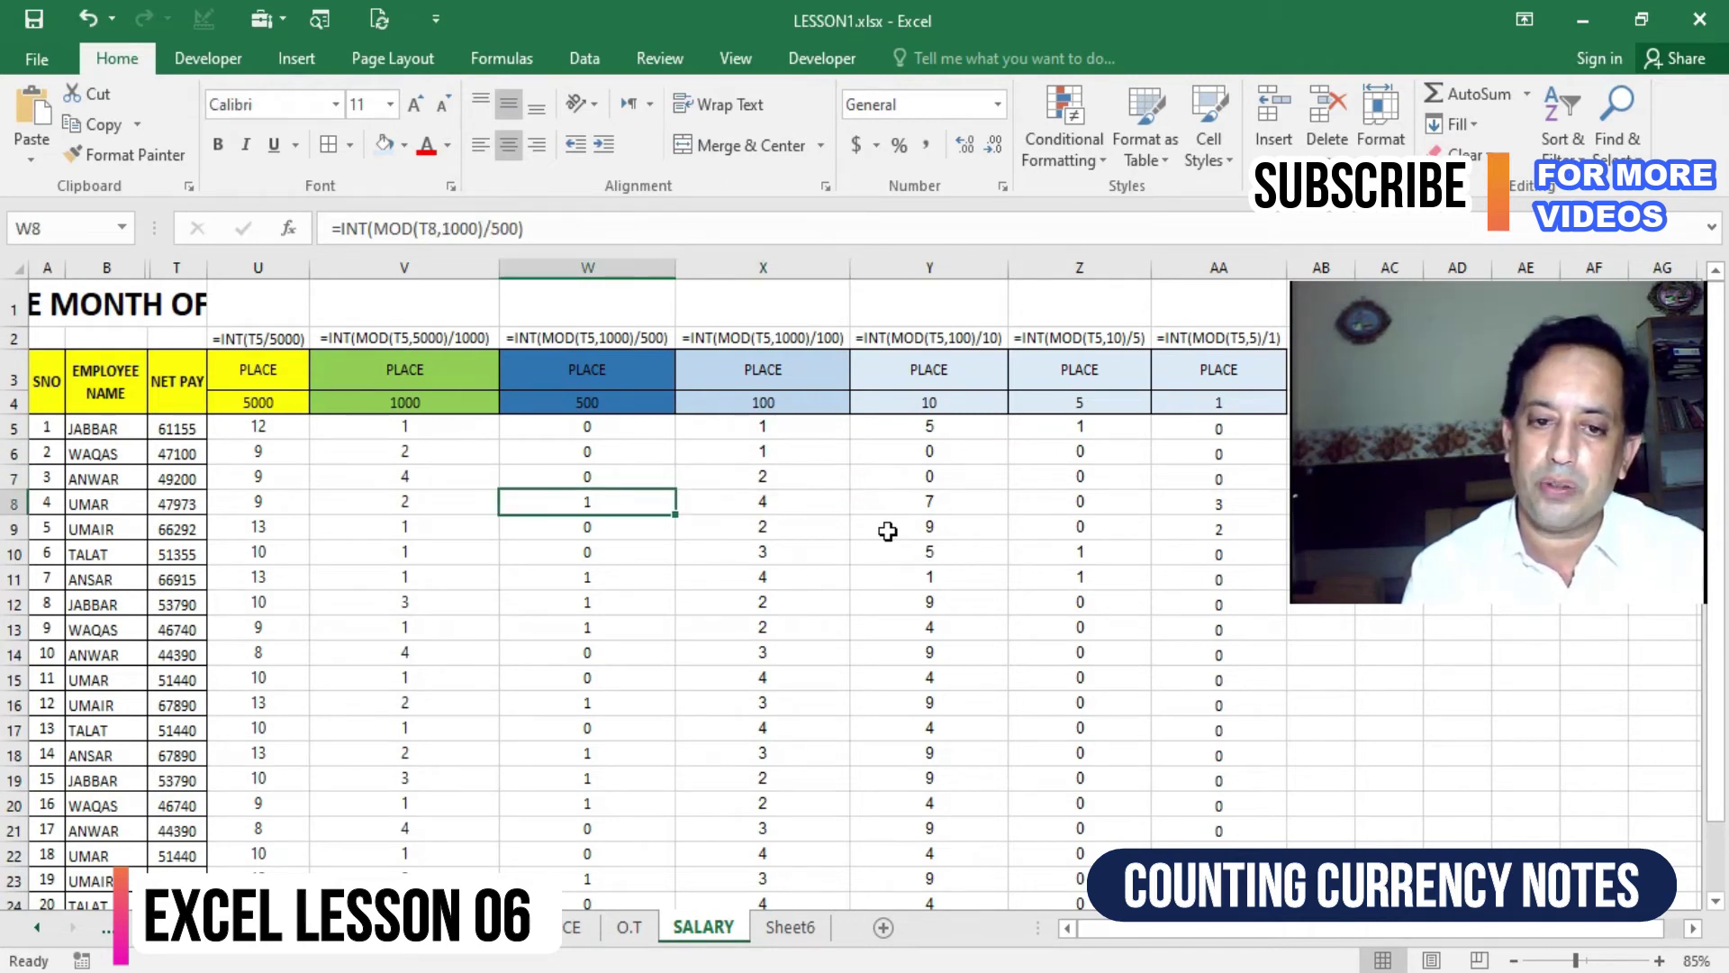
{"action": "key", "text": "Right"}
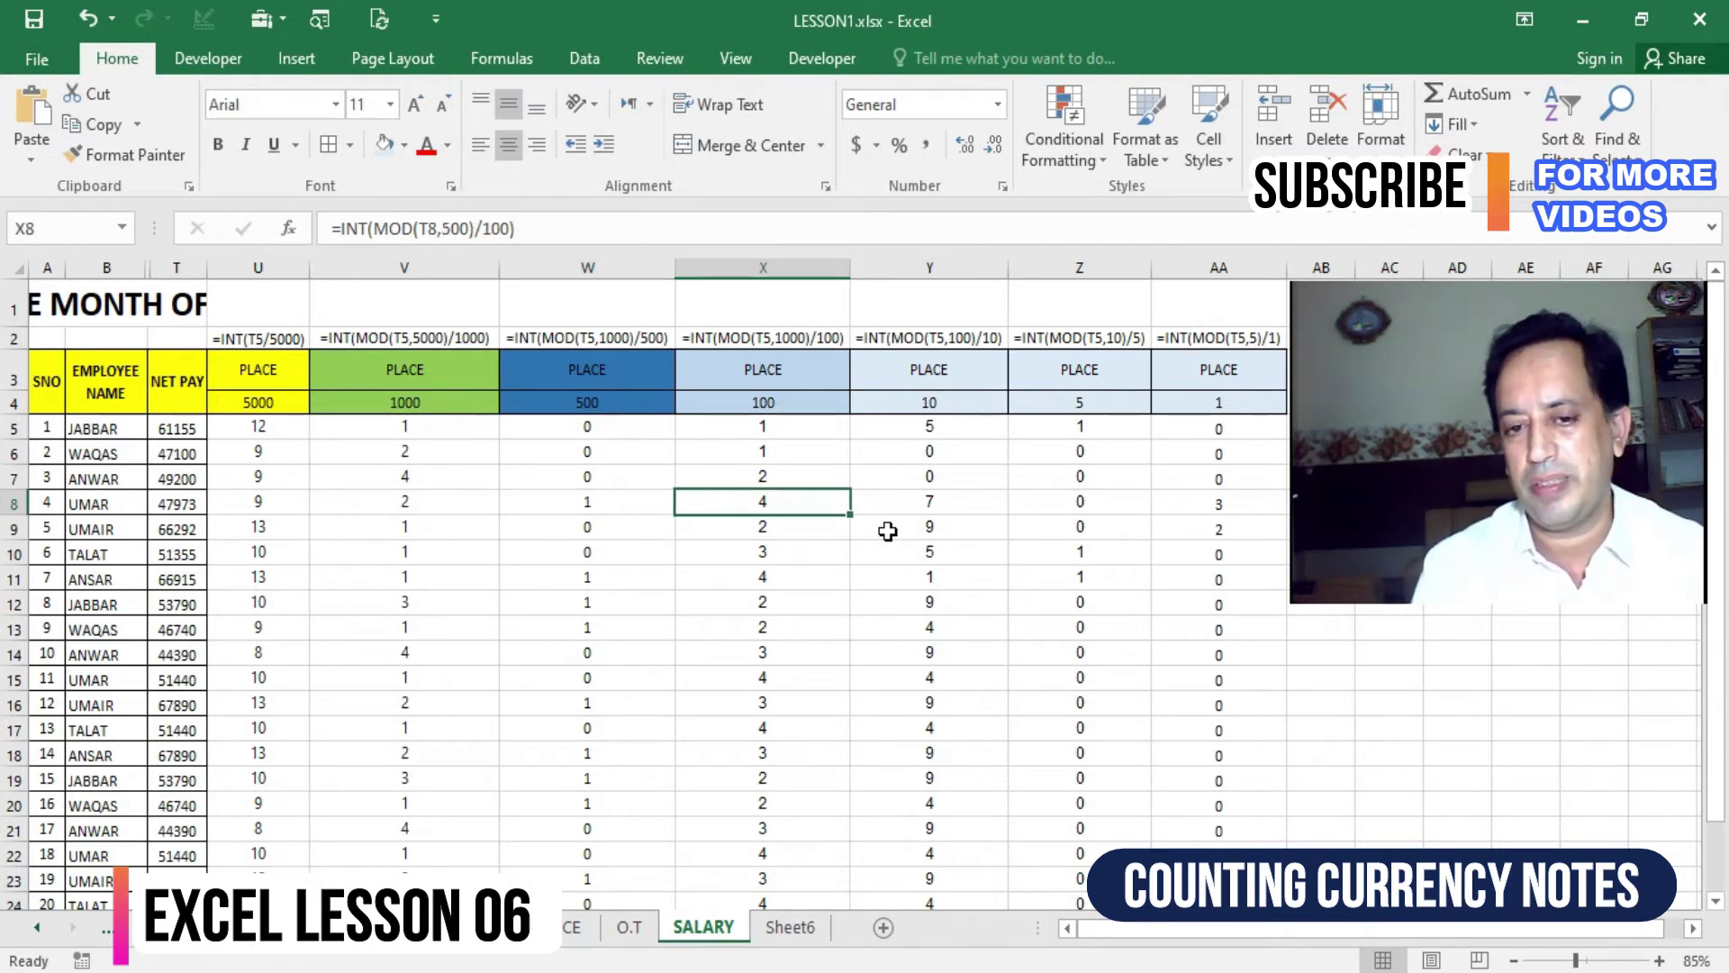
- Compare the 10-note formula in Y5 with the 100-note formula in X5
{"action": "key", "text": "Right"}
{"action": "key", "text": "Left"}
{"action": "key", "text": "Right"}
{"action": "key", "text": "Up"}
{"action": "key", "text": "Up"}
{"action": "key", "text": "Up"}
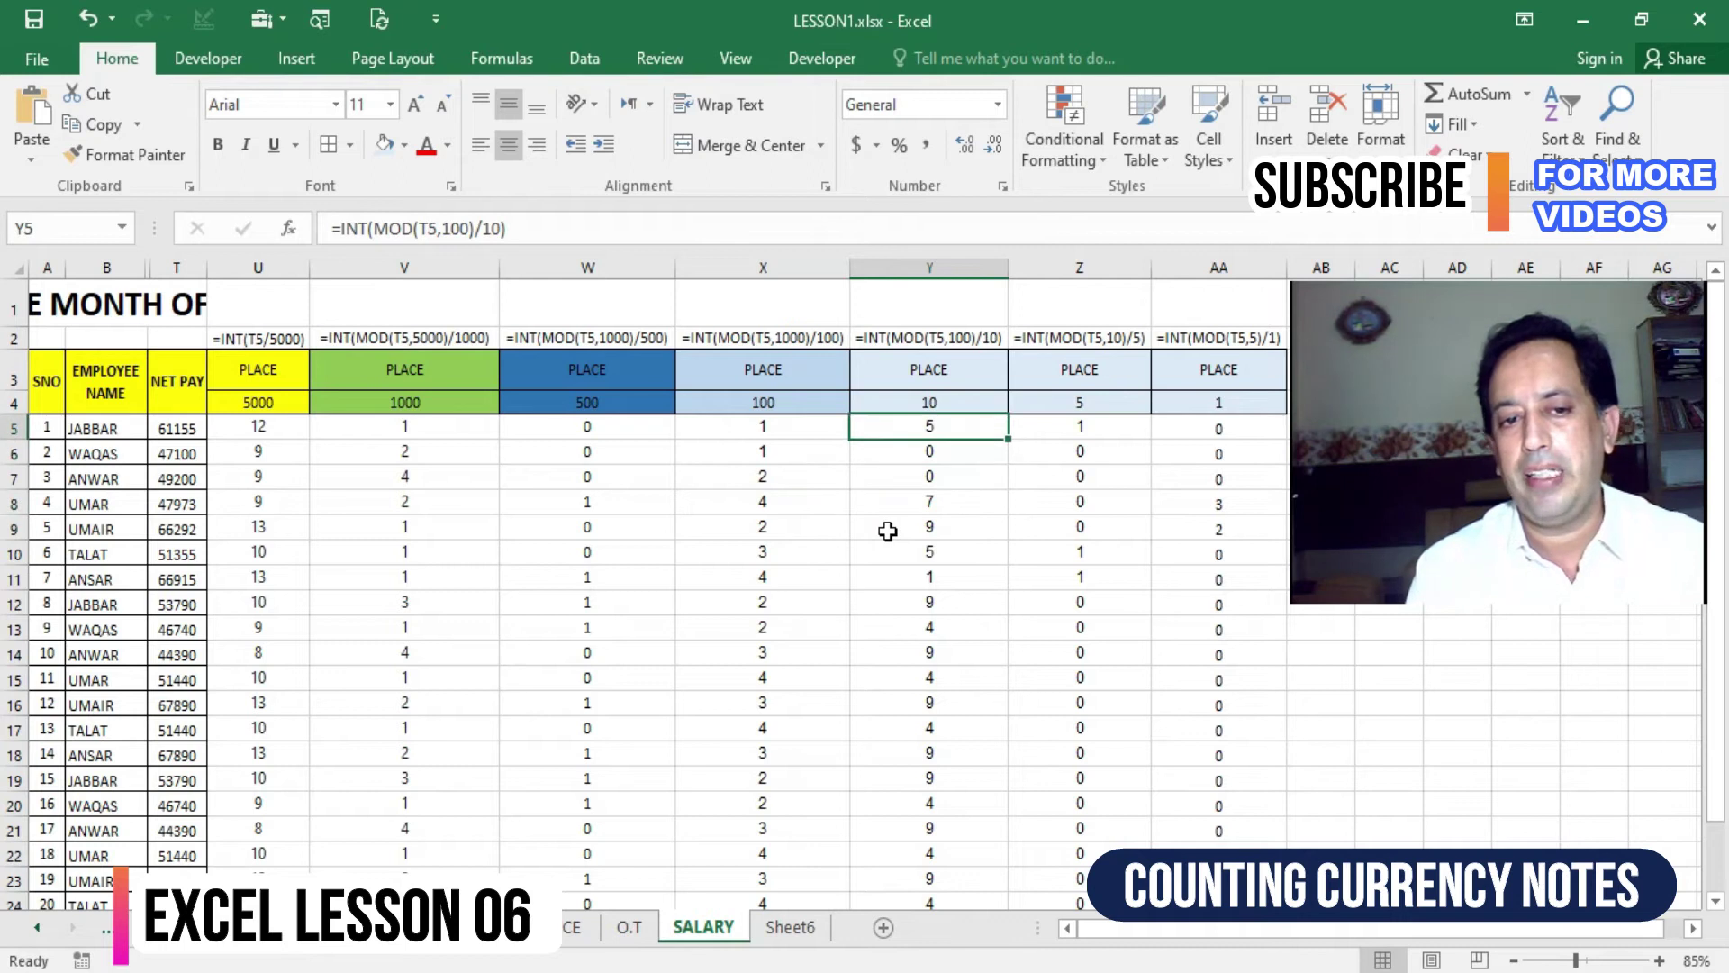
{"action": "key", "text": "Left"}
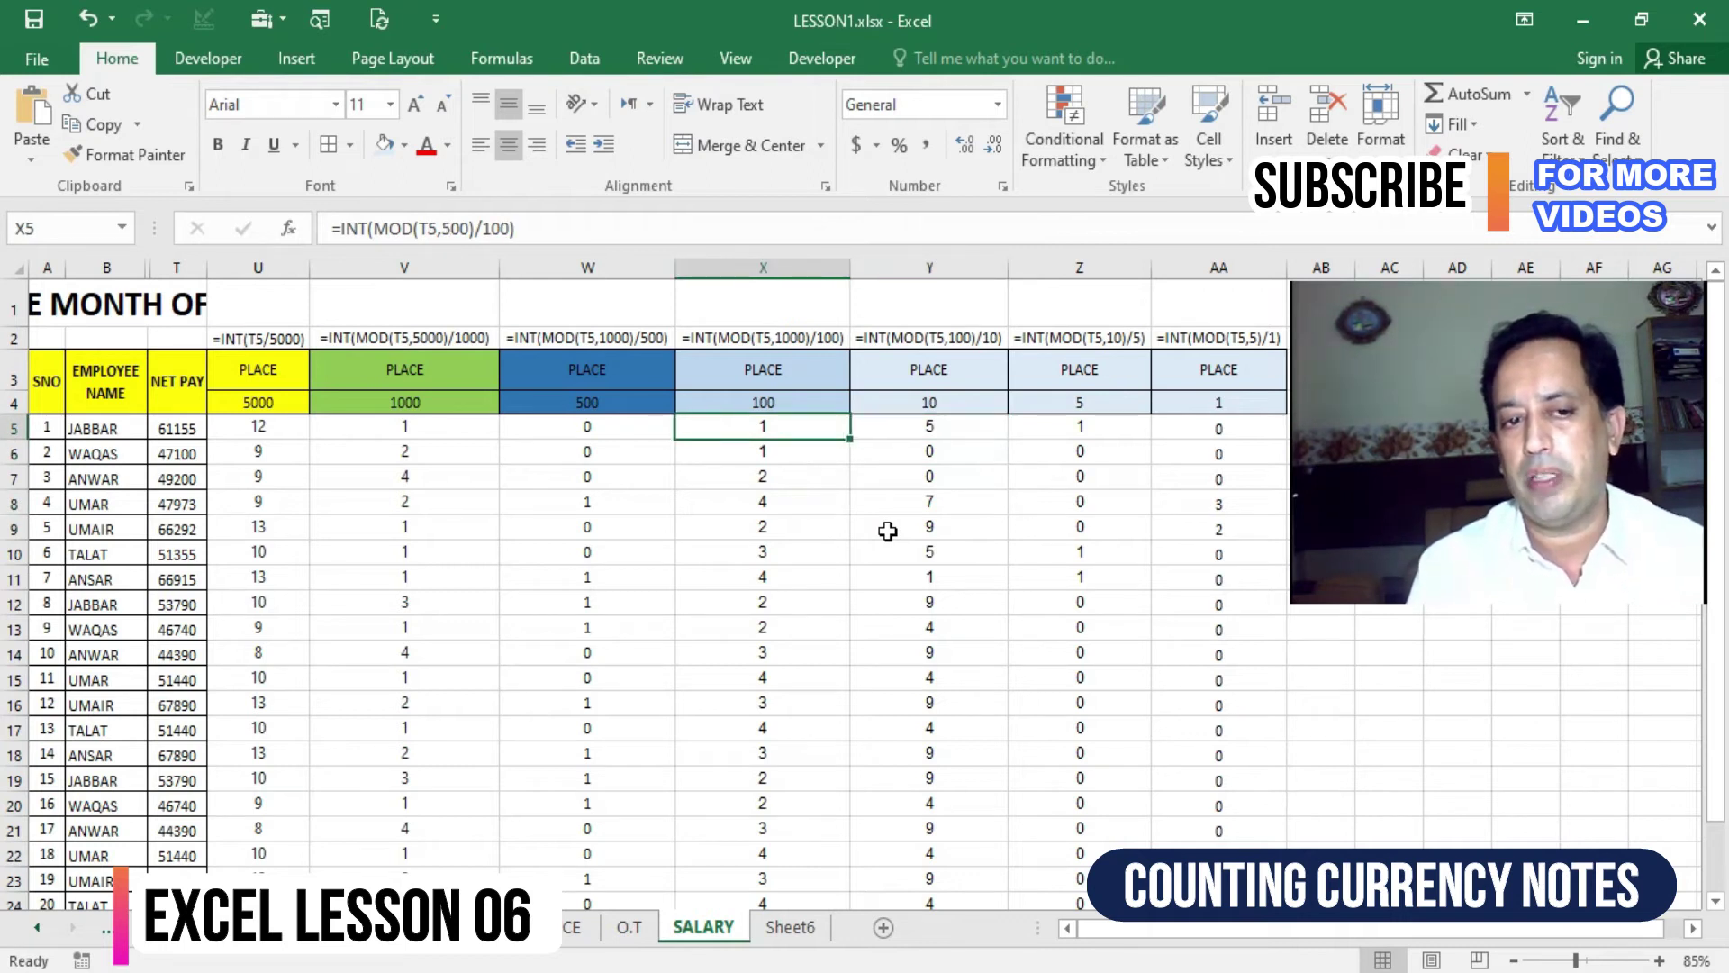
{"action": "key", "text": "Right"}
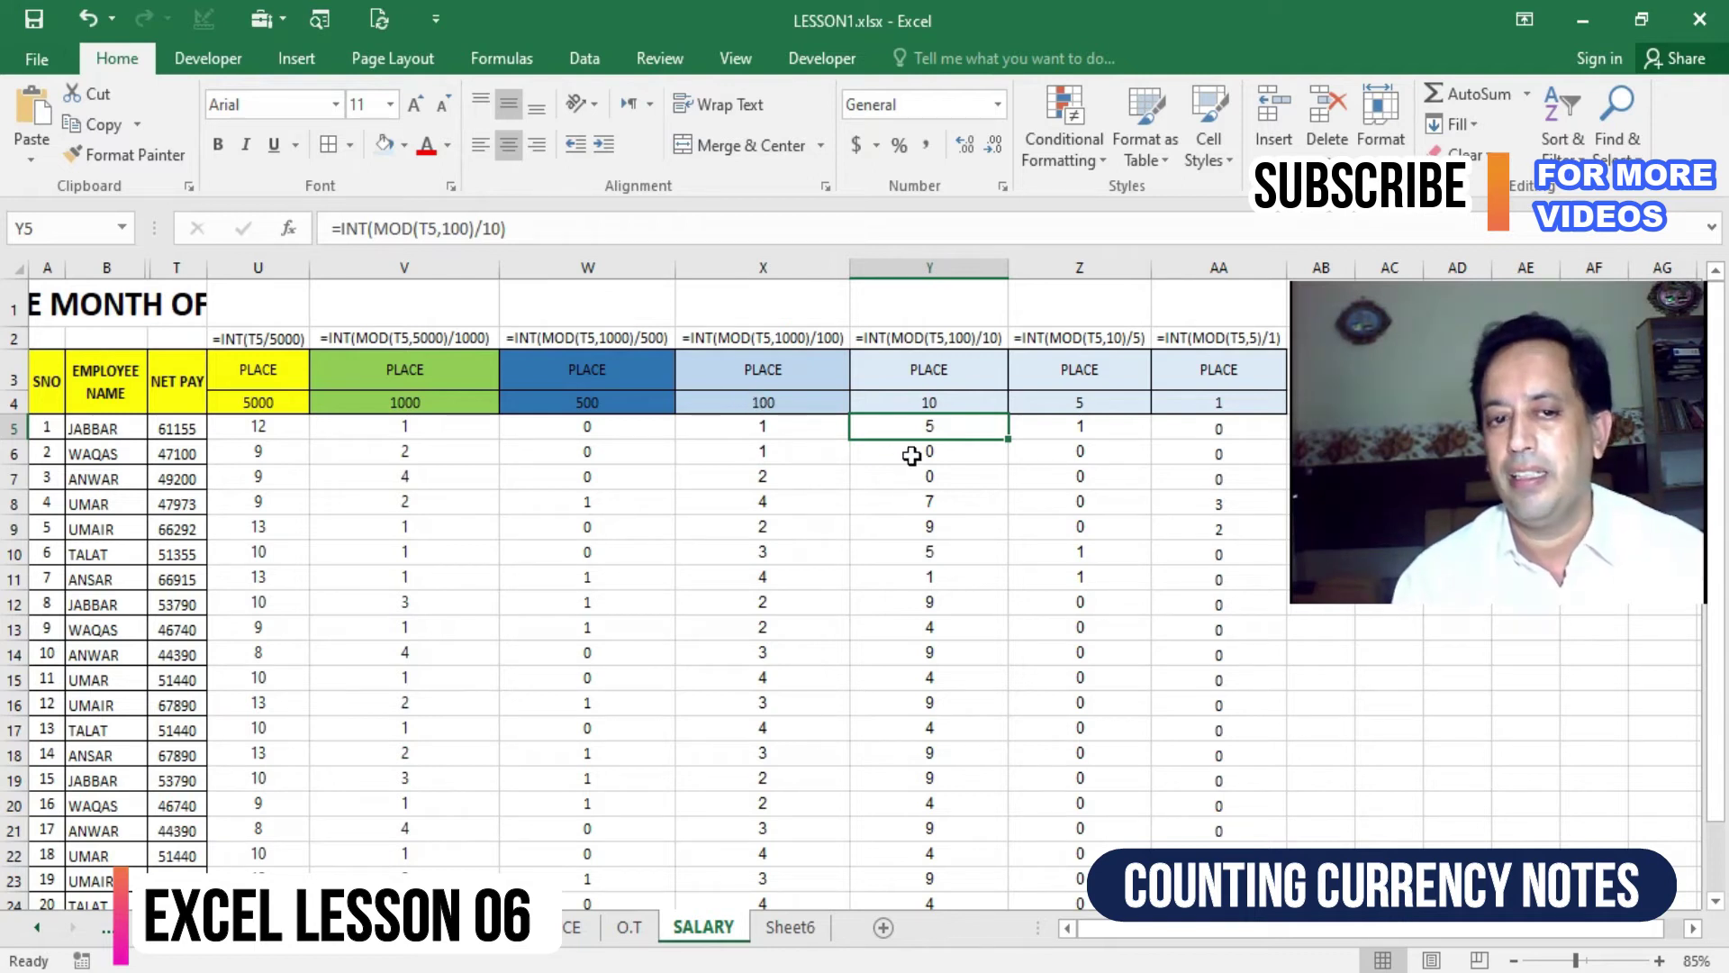
{"action": "left_click", "coordinate": [787, 431]}
{"action": "left_click", "coordinate": [949, 424]}
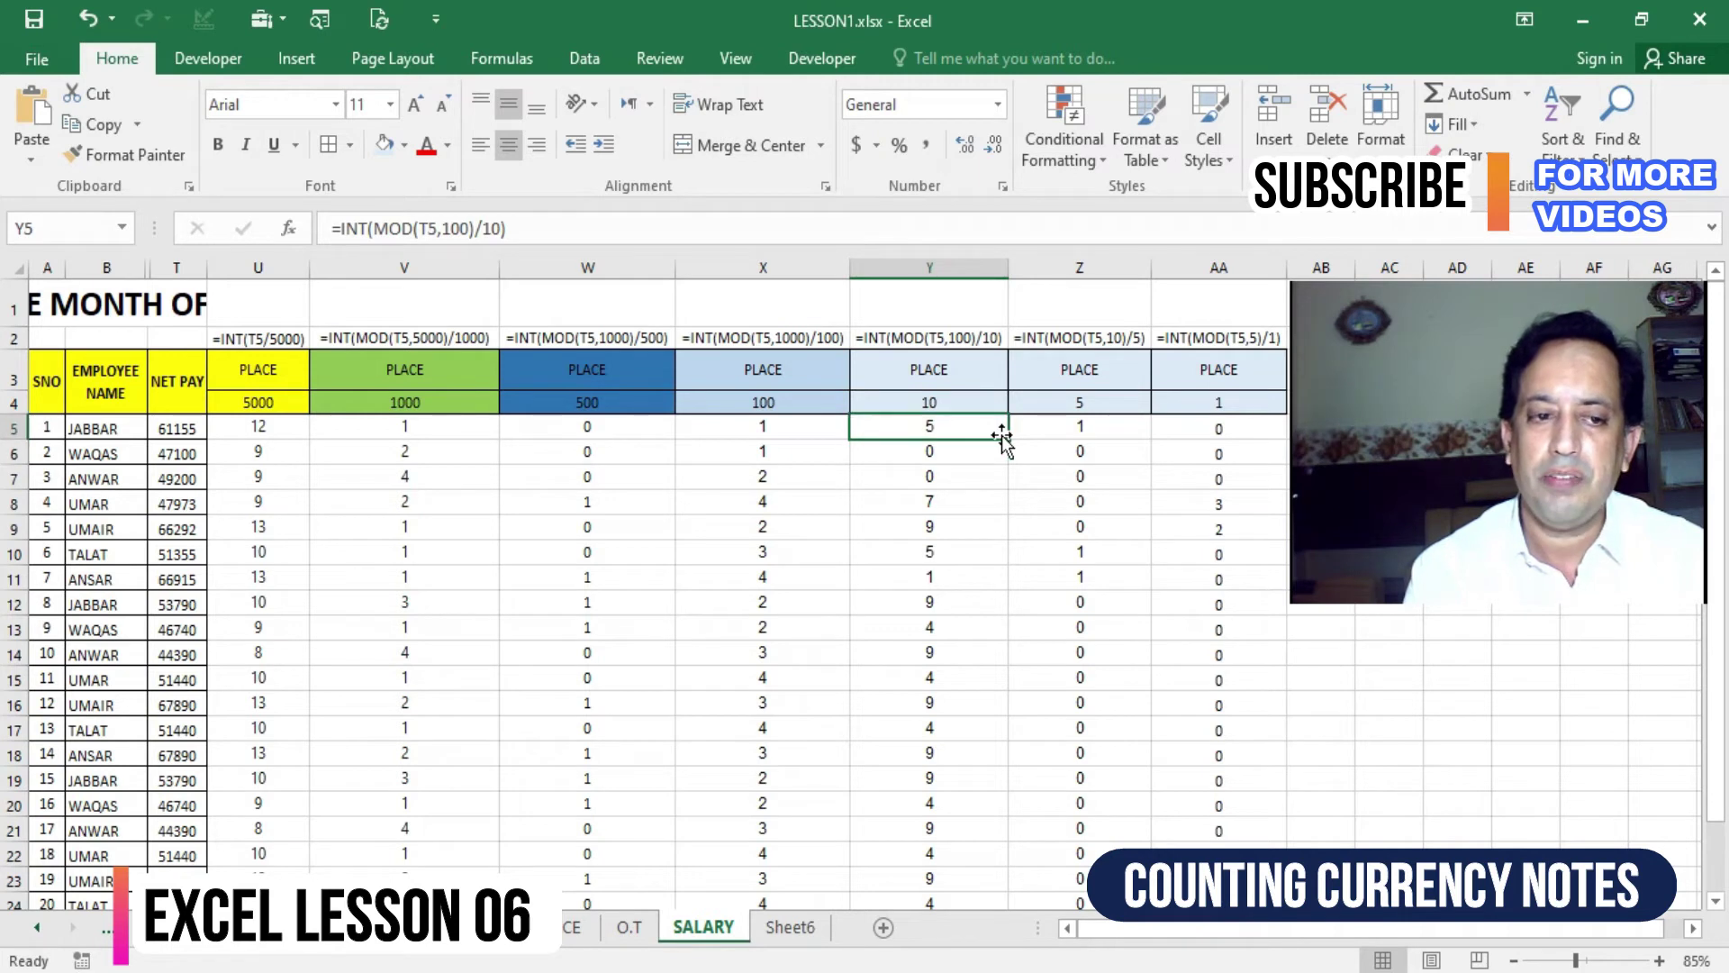
- Check the 10-note counts in column Y from row 6 to row 10, comparing rows 8 to 10 with their net pay
{"action": "key", "text": "Down"}
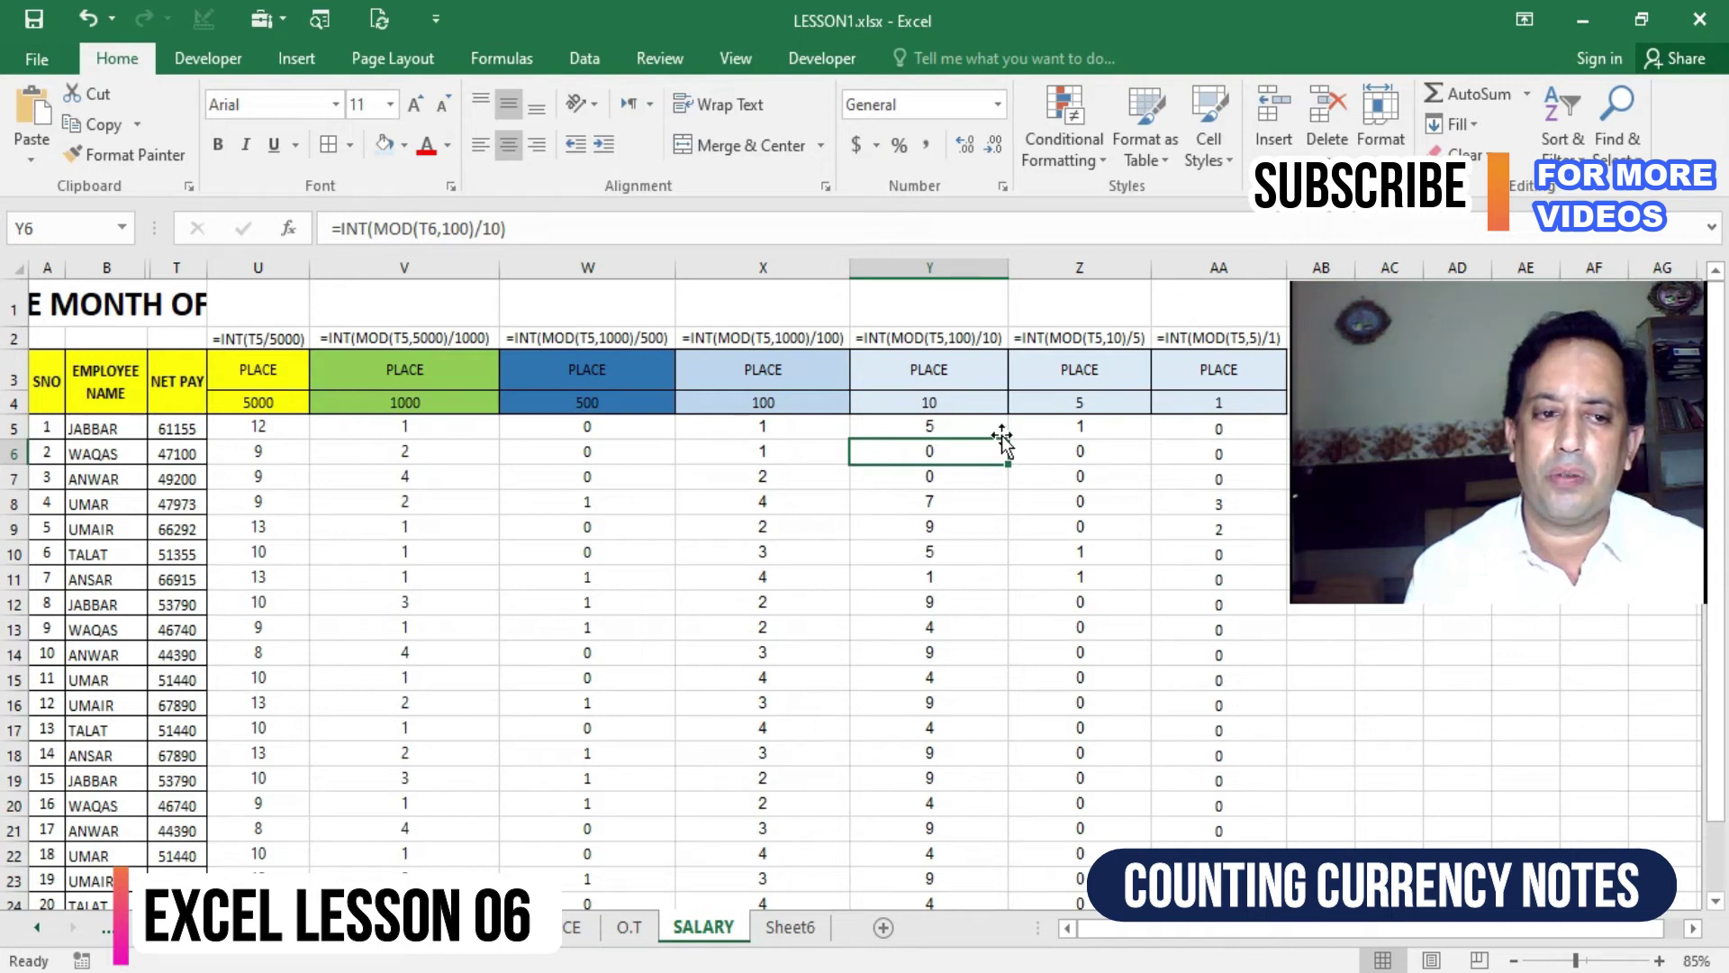
{"action": "key", "text": "Down"}
{"action": "key", "text": "Down"}
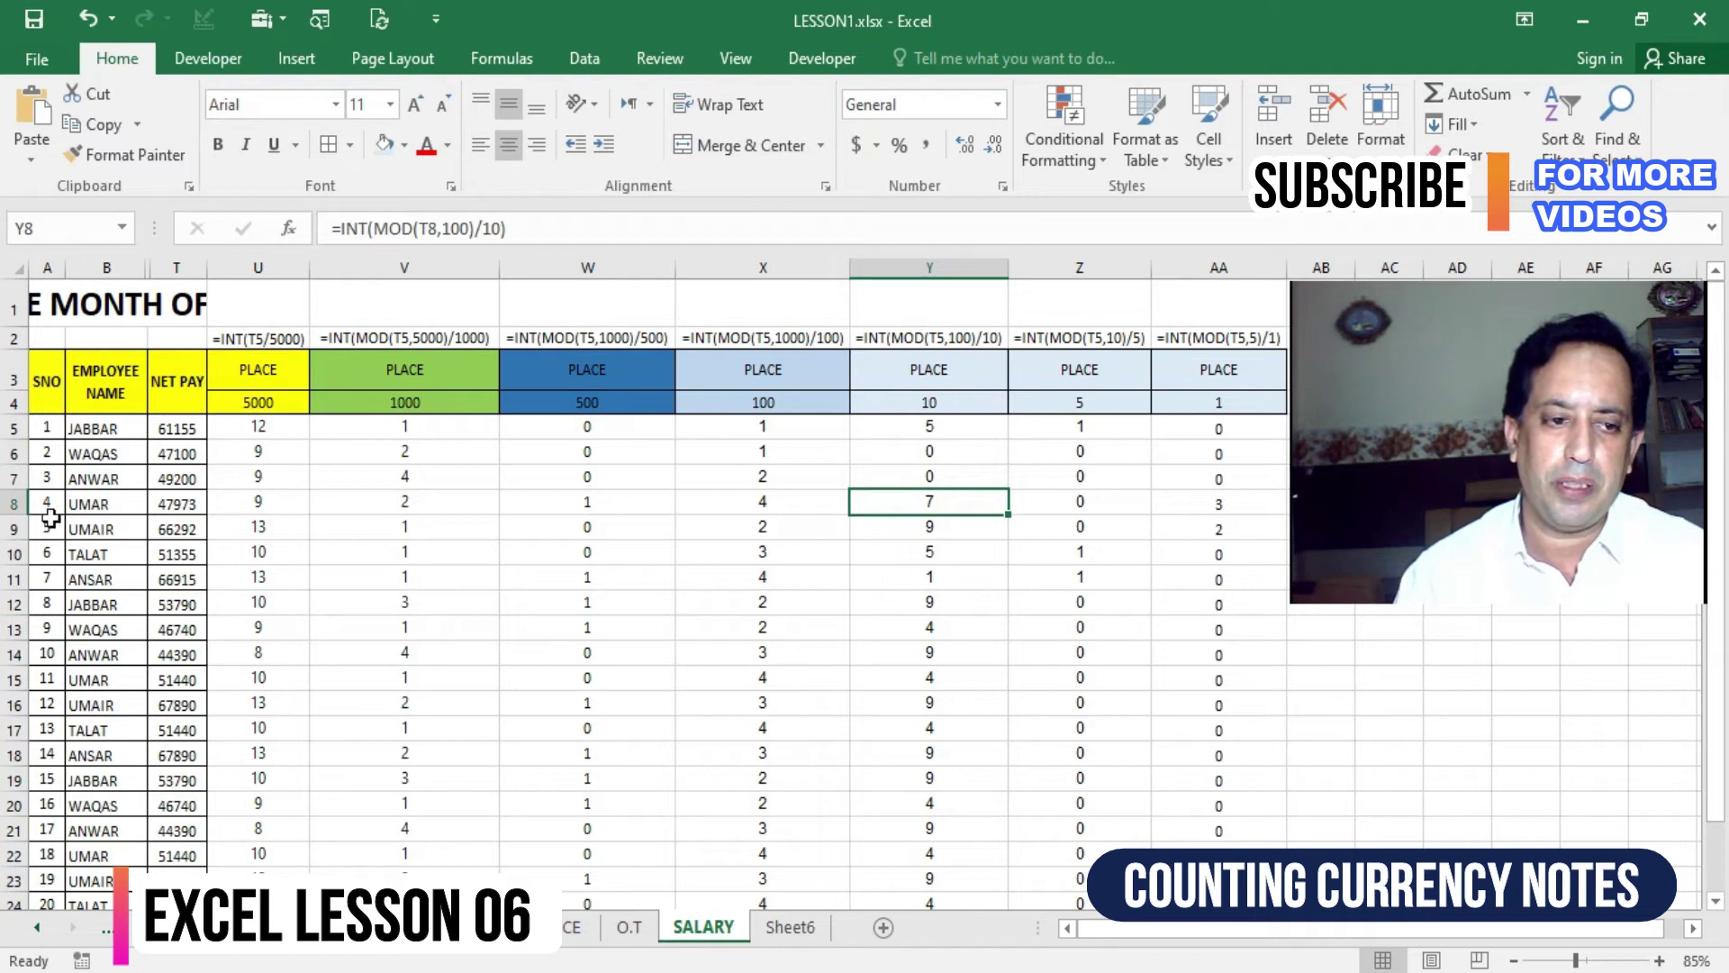
{"action": "left_click", "coordinate": [16, 505]}
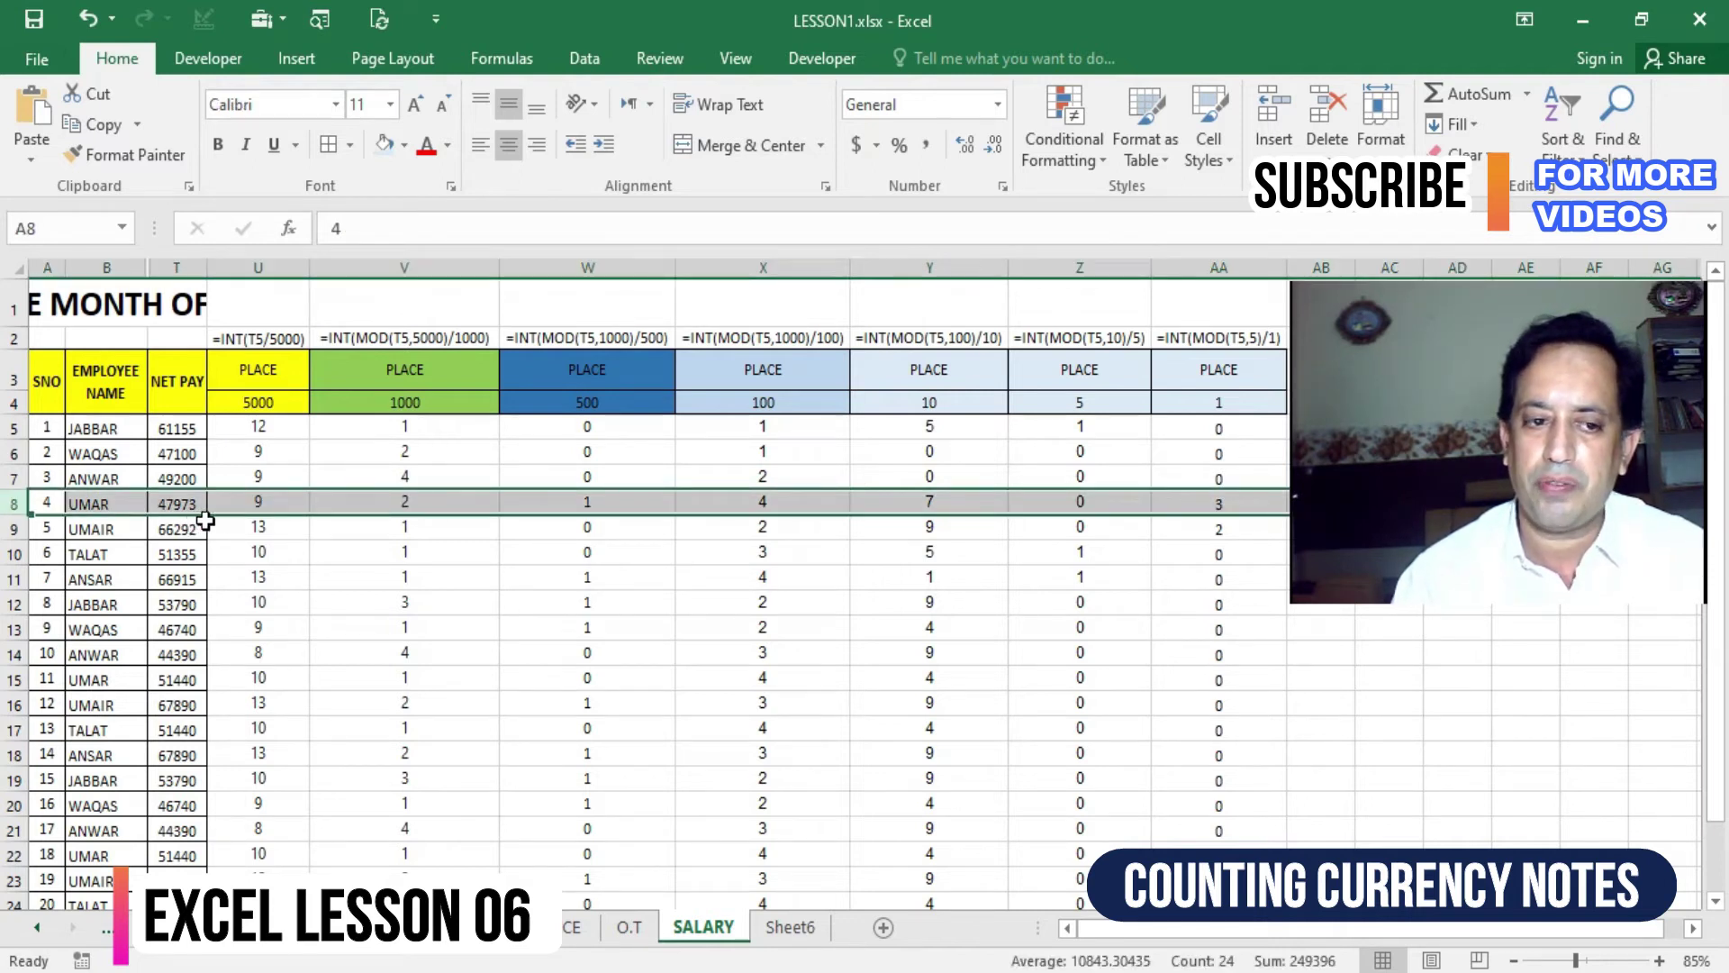
{"action": "left_click", "coordinate": [15, 529]}
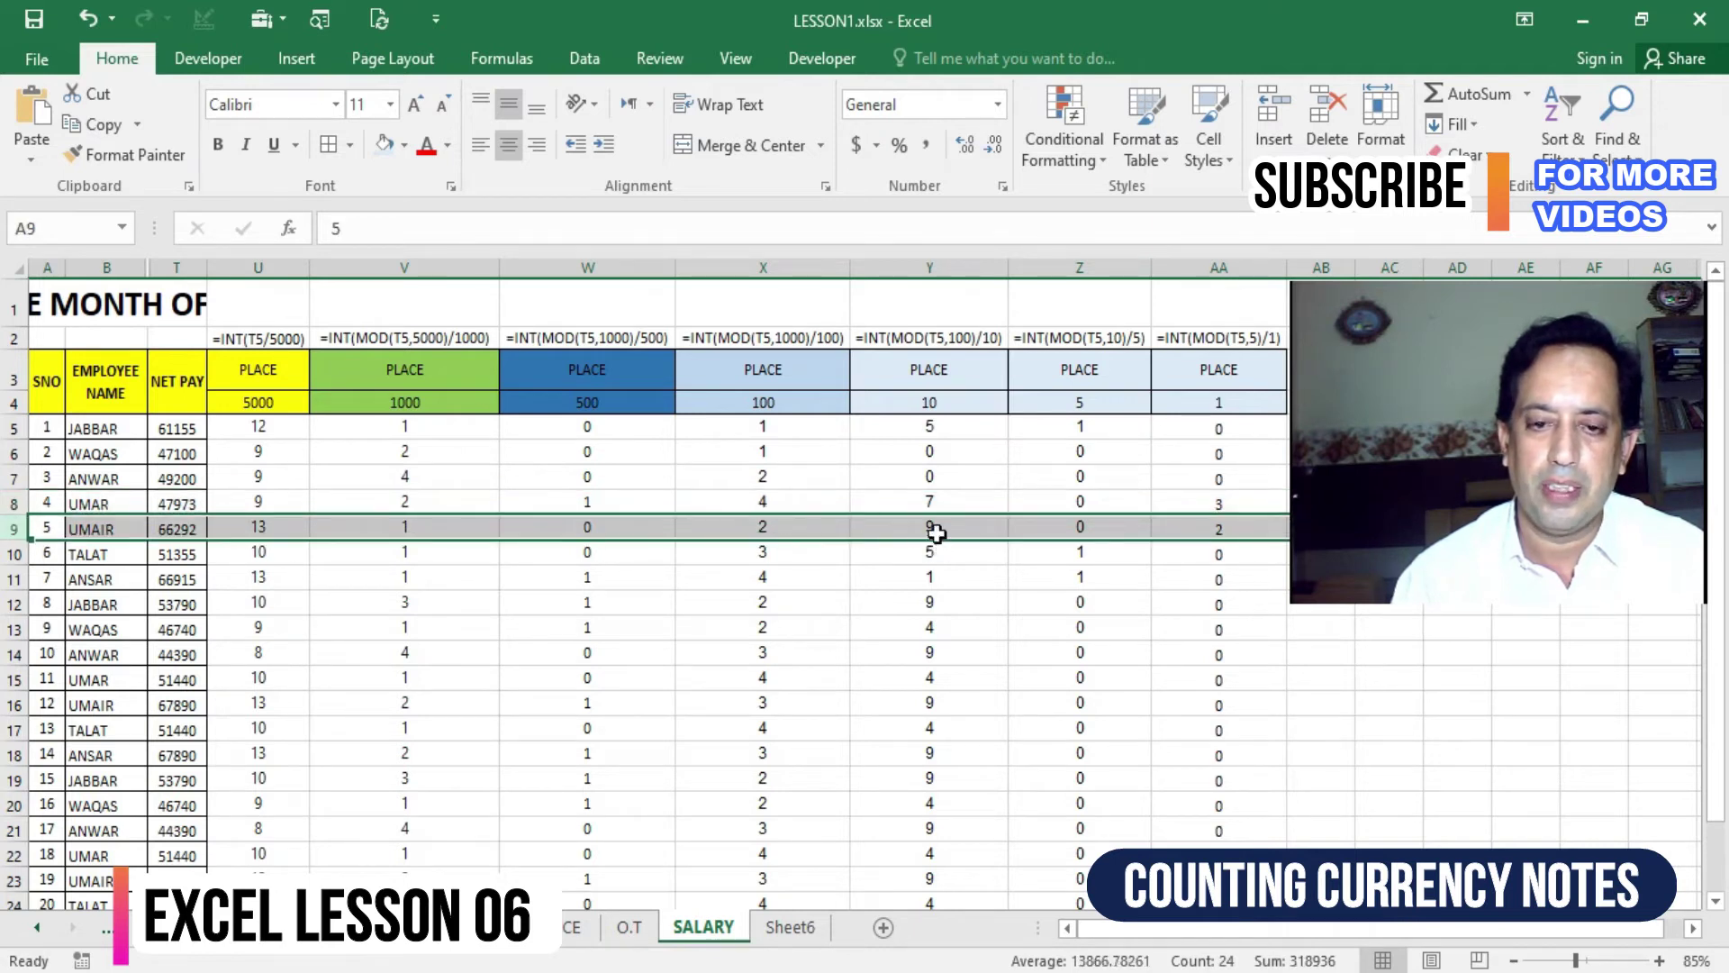
{"action": "left_click", "coordinate": [12, 553]}
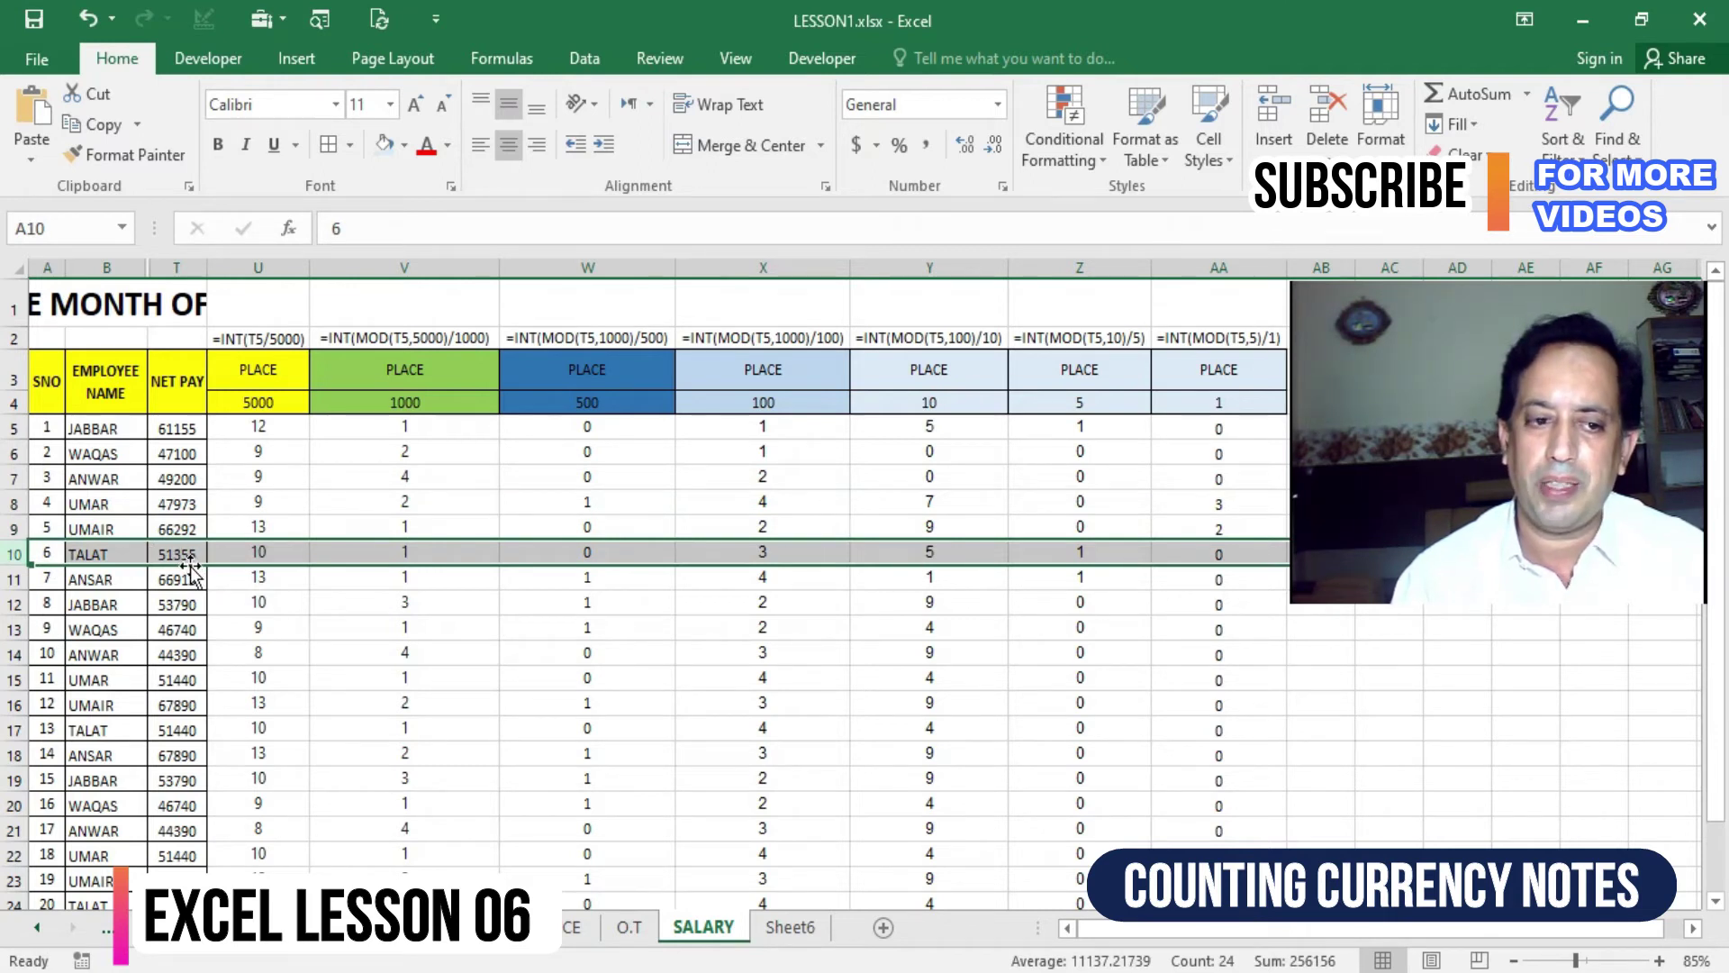
{"action": "left_click", "coordinate": [932, 554]}
- Inspect the 5-note formula in Z5 and check the note breakdown across rows 10 and 11 against their net pay
{"action": "left_click", "coordinate": [1099, 428]}
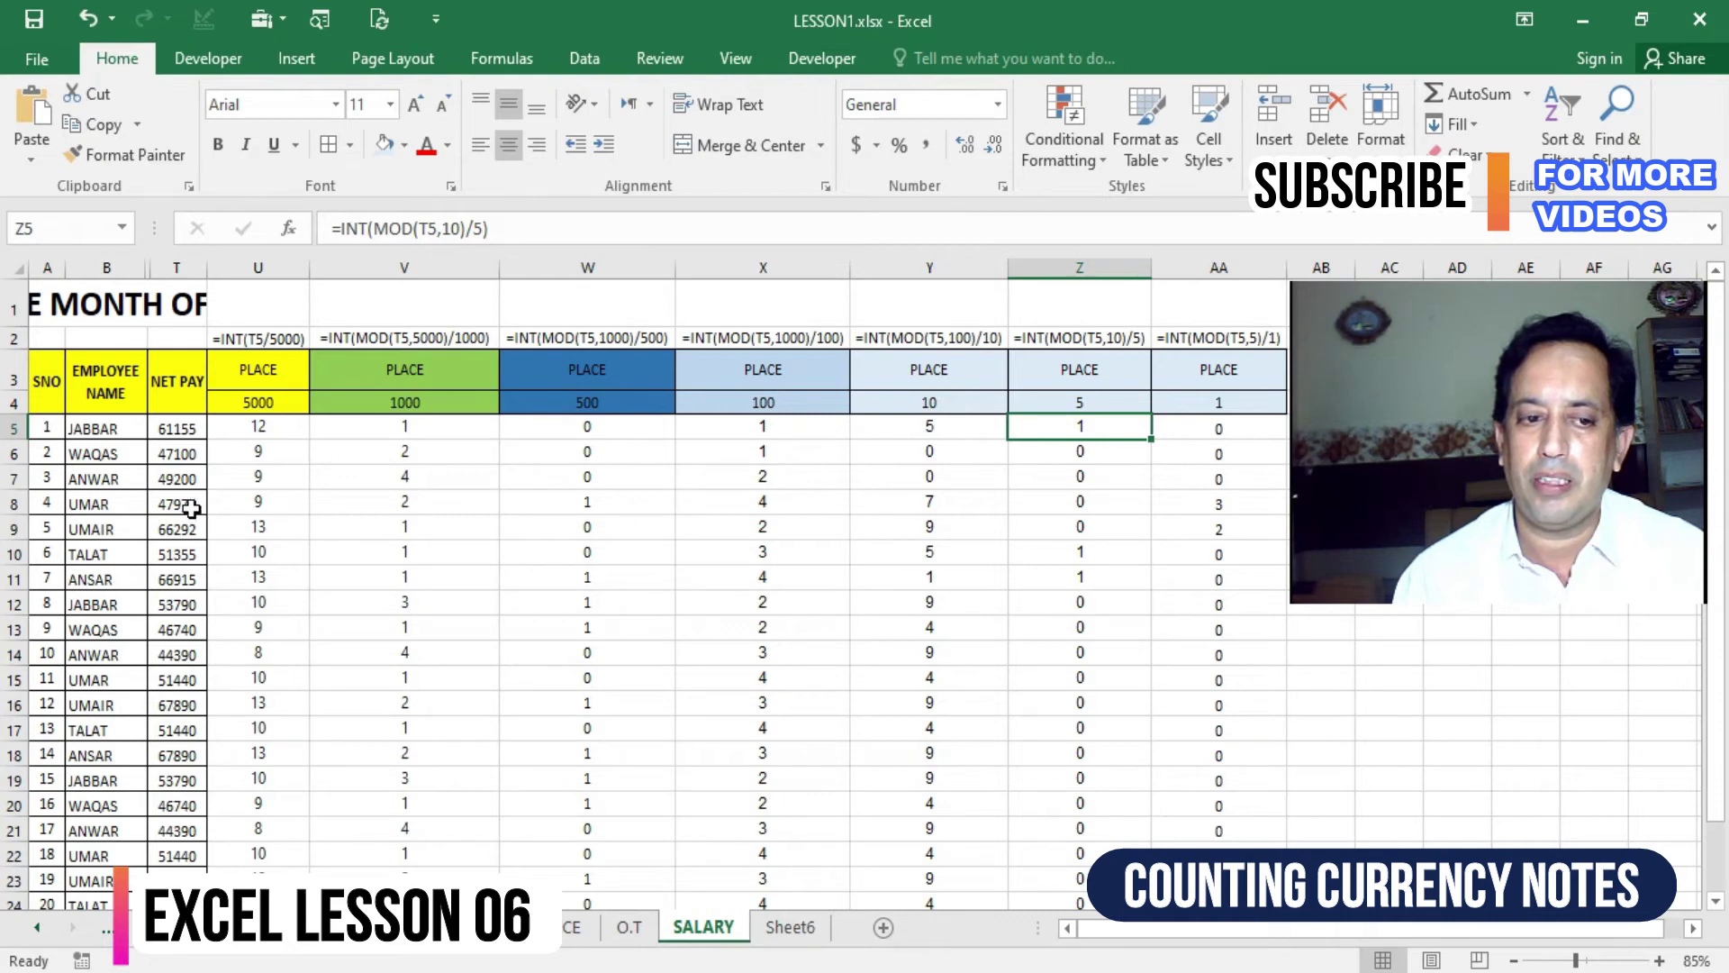
{"action": "left_click", "coordinate": [30, 554]}
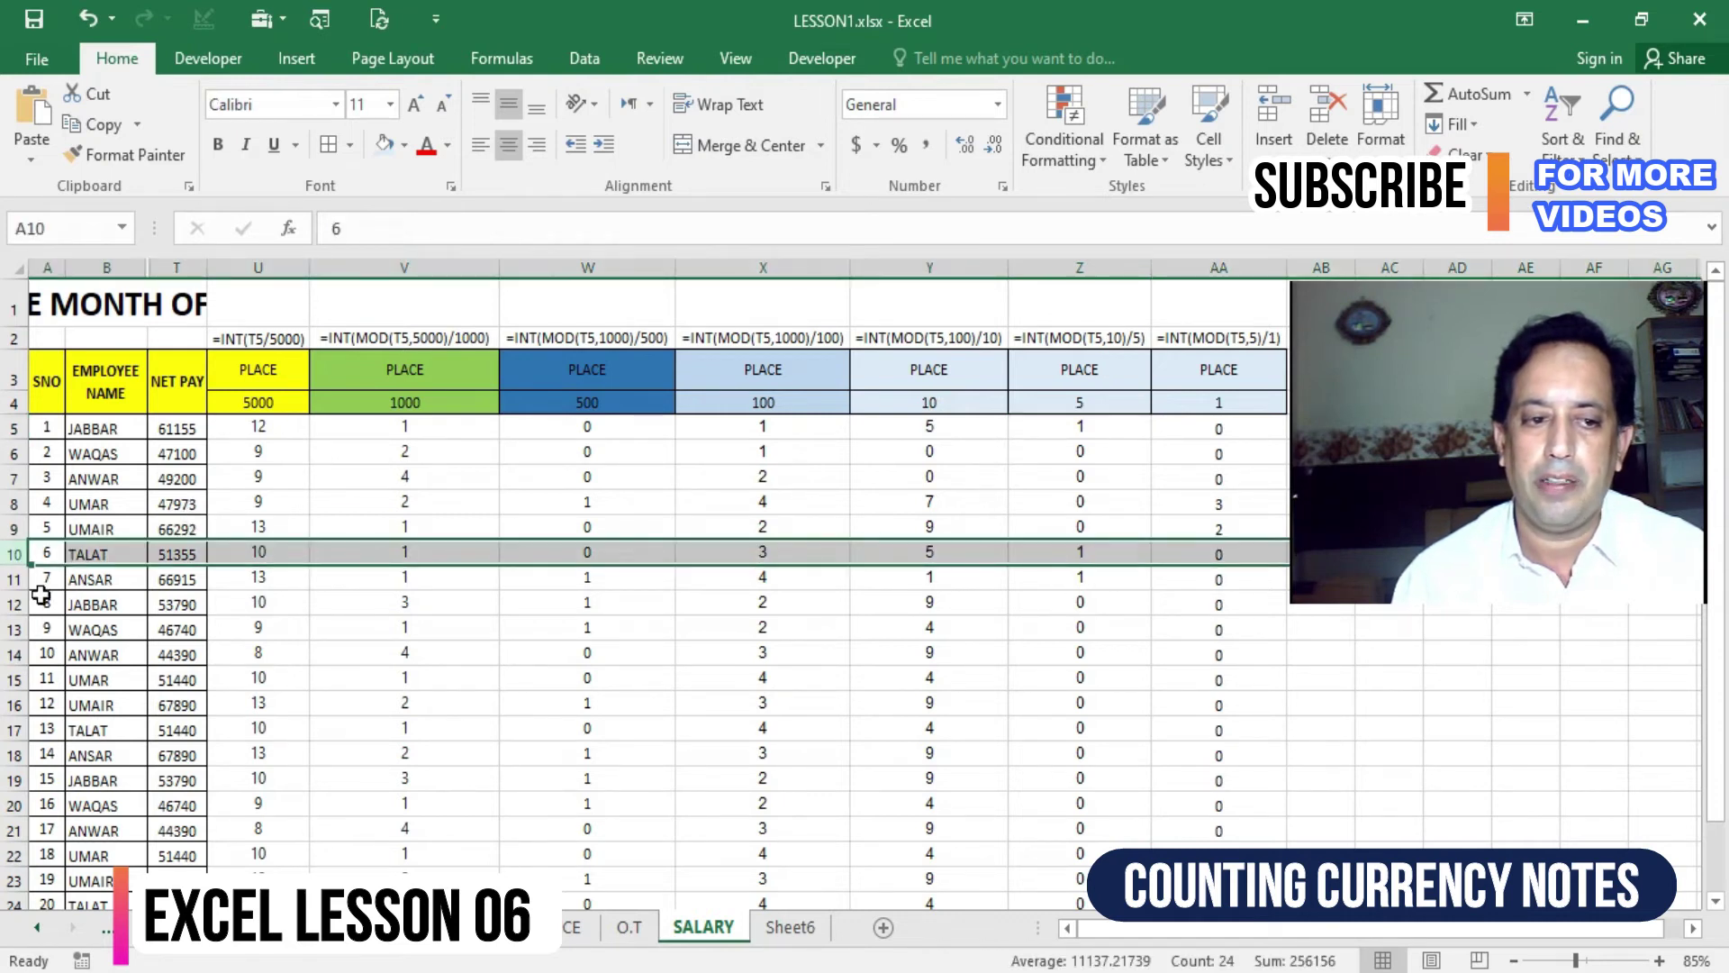
{"action": "left_click", "coordinate": [14, 579]}
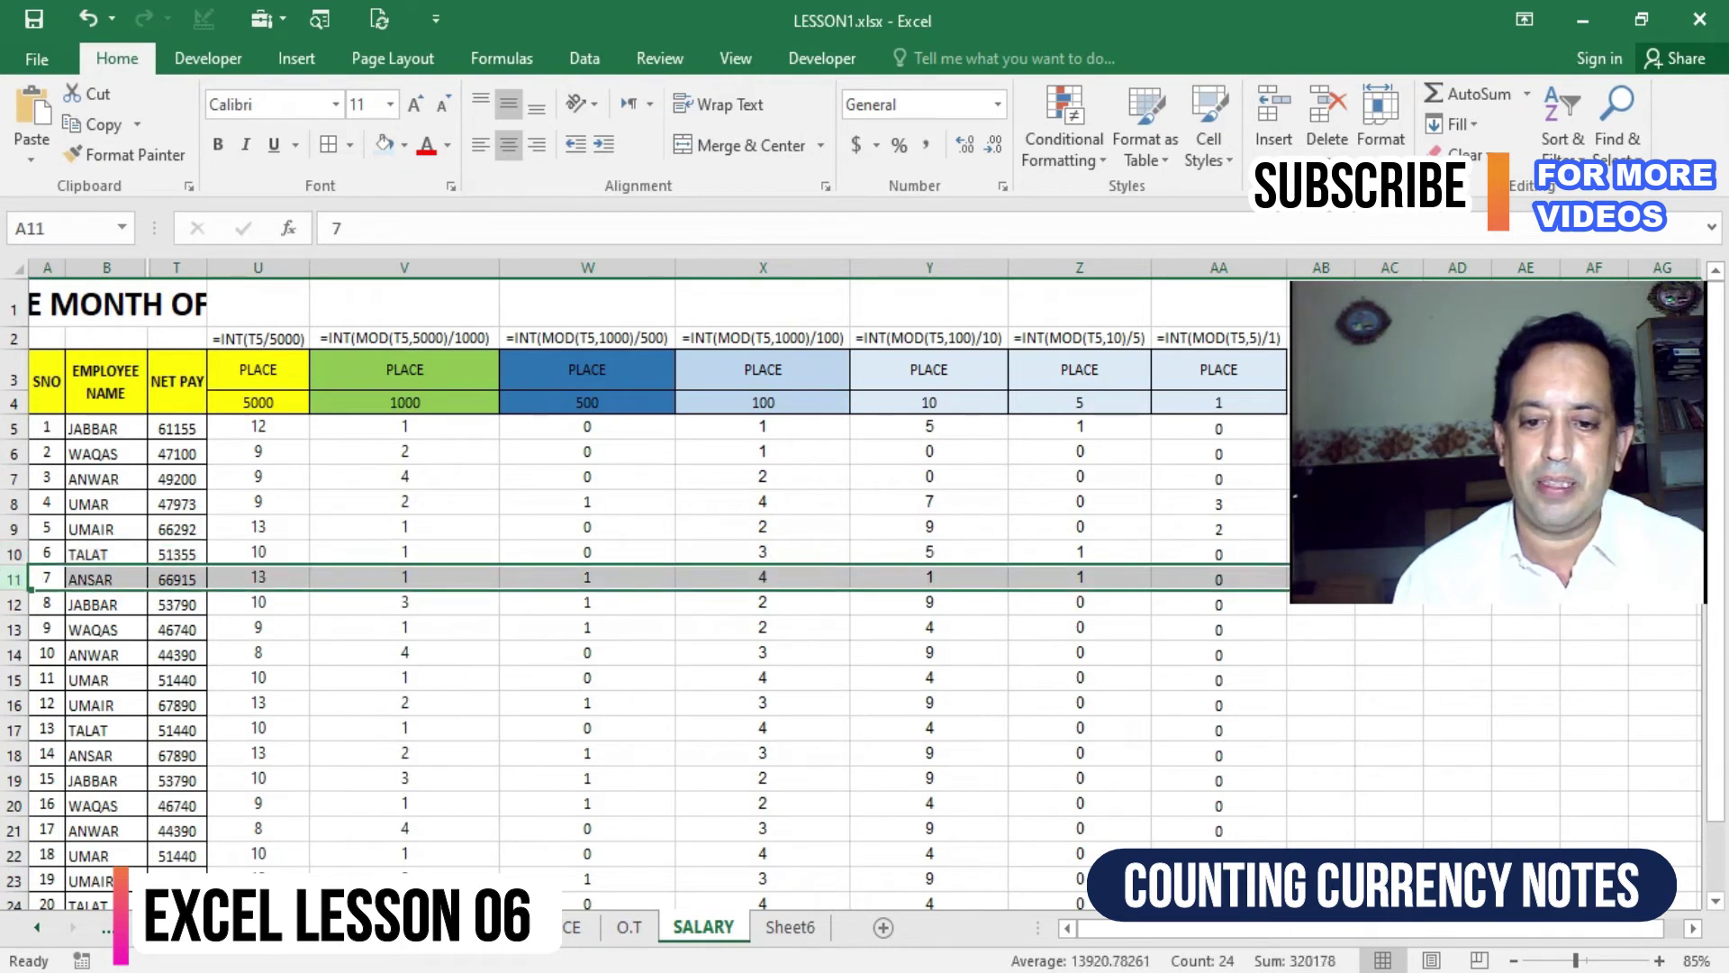
{"action": "scroll", "coordinate": [645, 594], "scroll_direction": "down", "scroll_amount": 3}
{"action": "scroll", "coordinate": [646, 595], "scroll_direction": "up", "scroll_amount": 3}
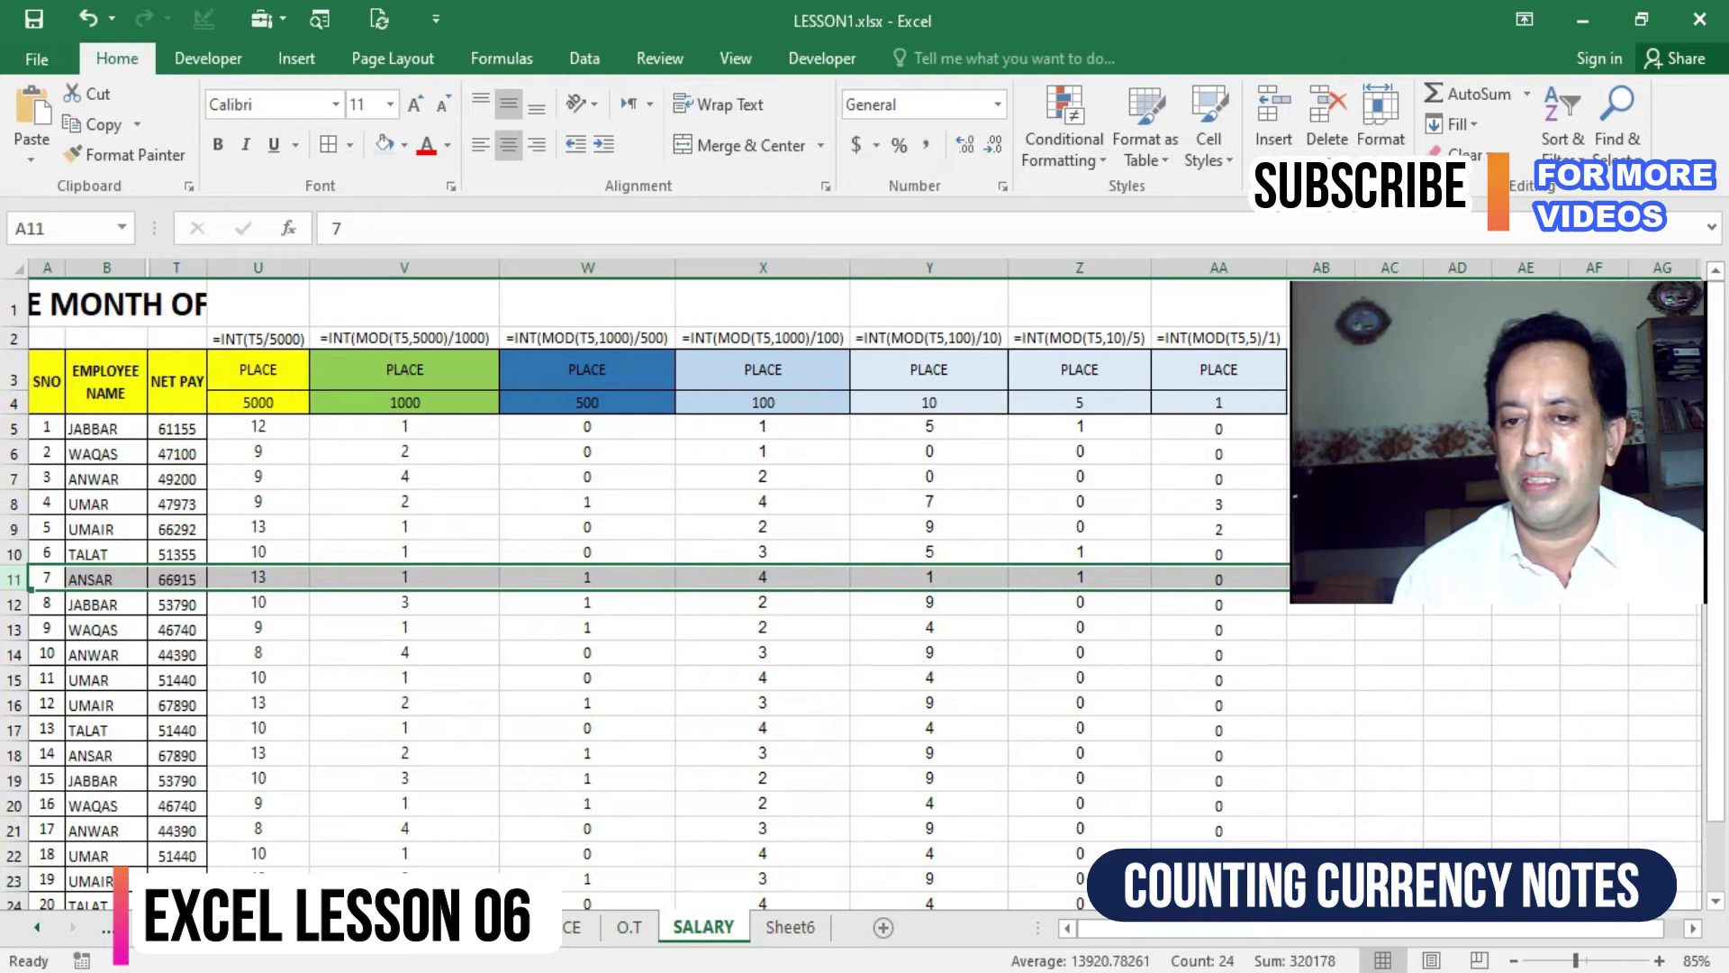
- Inspect the 1-unit formula in AA5 and check its counts down column AA, comparing rows 8 and 9
{"action": "left_click", "coordinate": [1219, 428]}
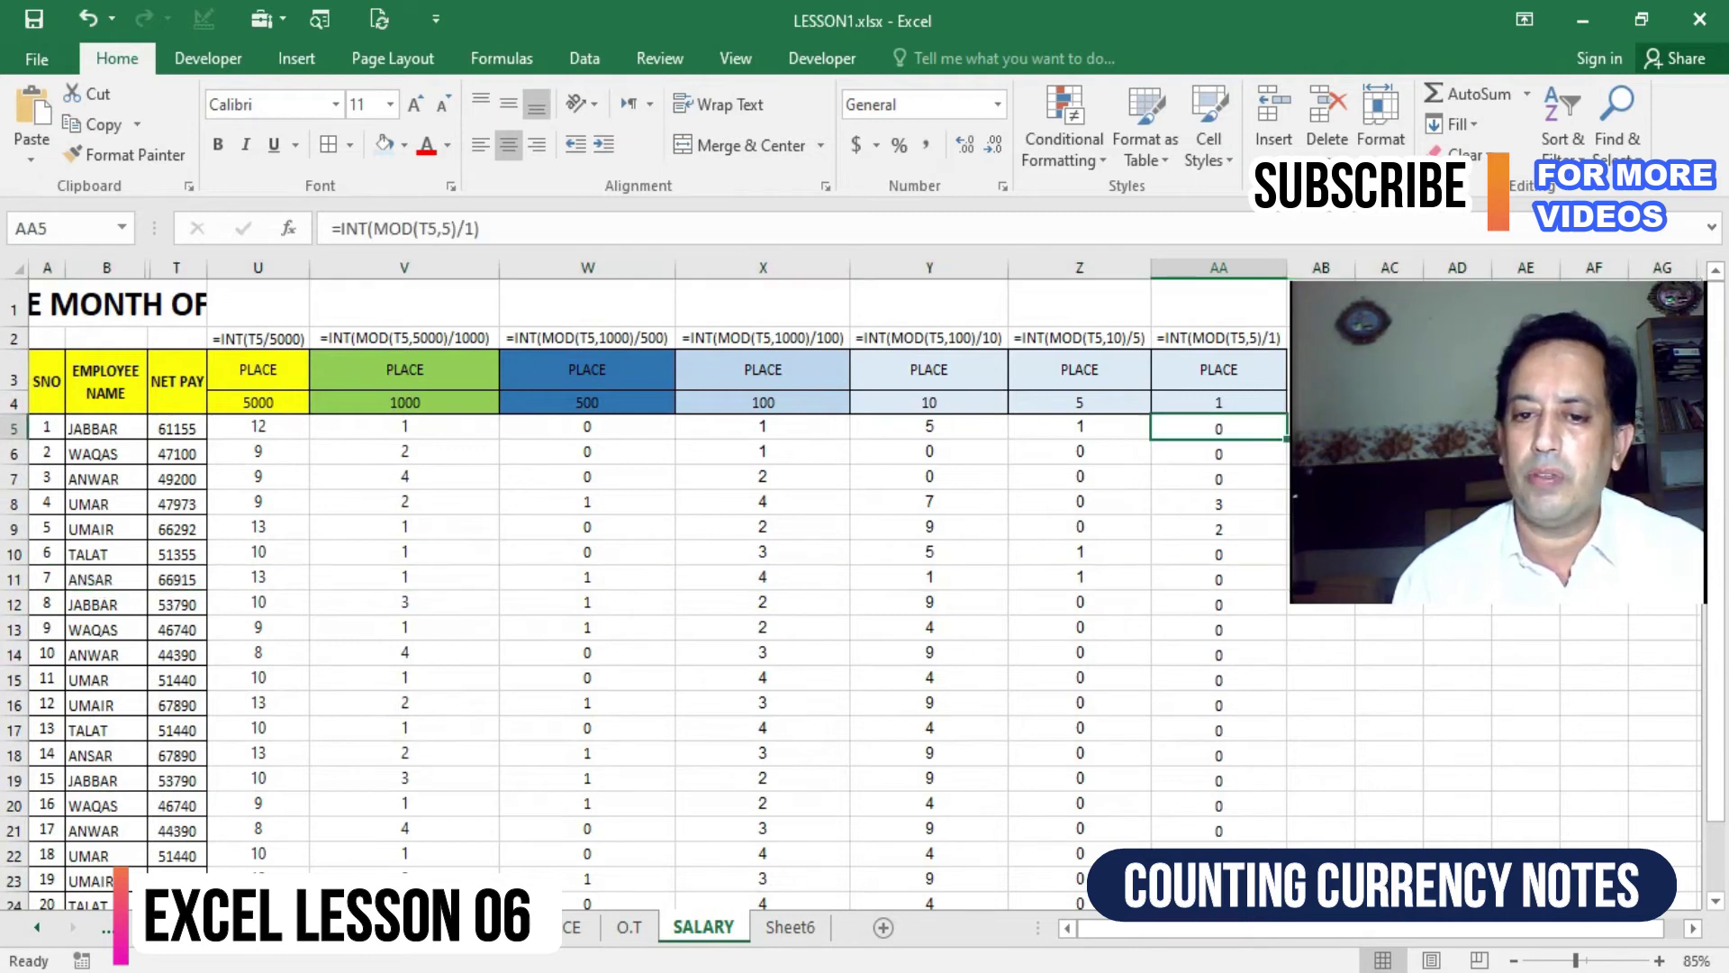
{"action": "key", "text": "Down"}
{"action": "key", "text": "Down"}
{"action": "key", "text": "Down"}
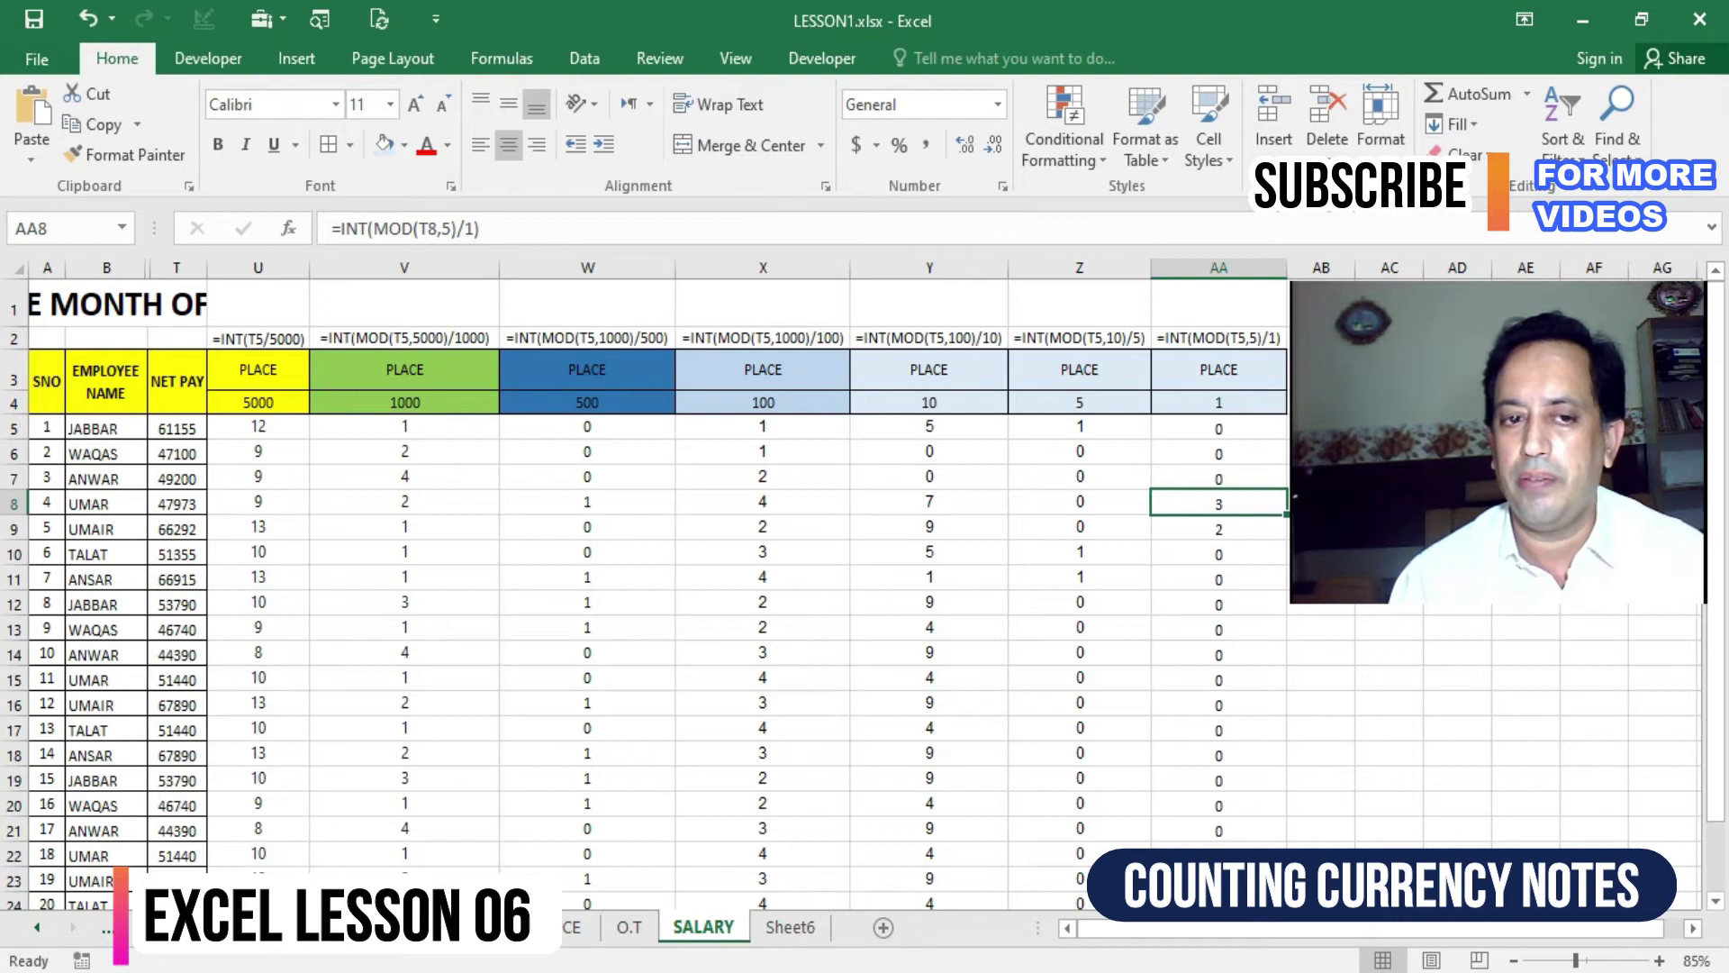
{"action": "key", "text": "Down"}
{"action": "key", "text": "Up"}
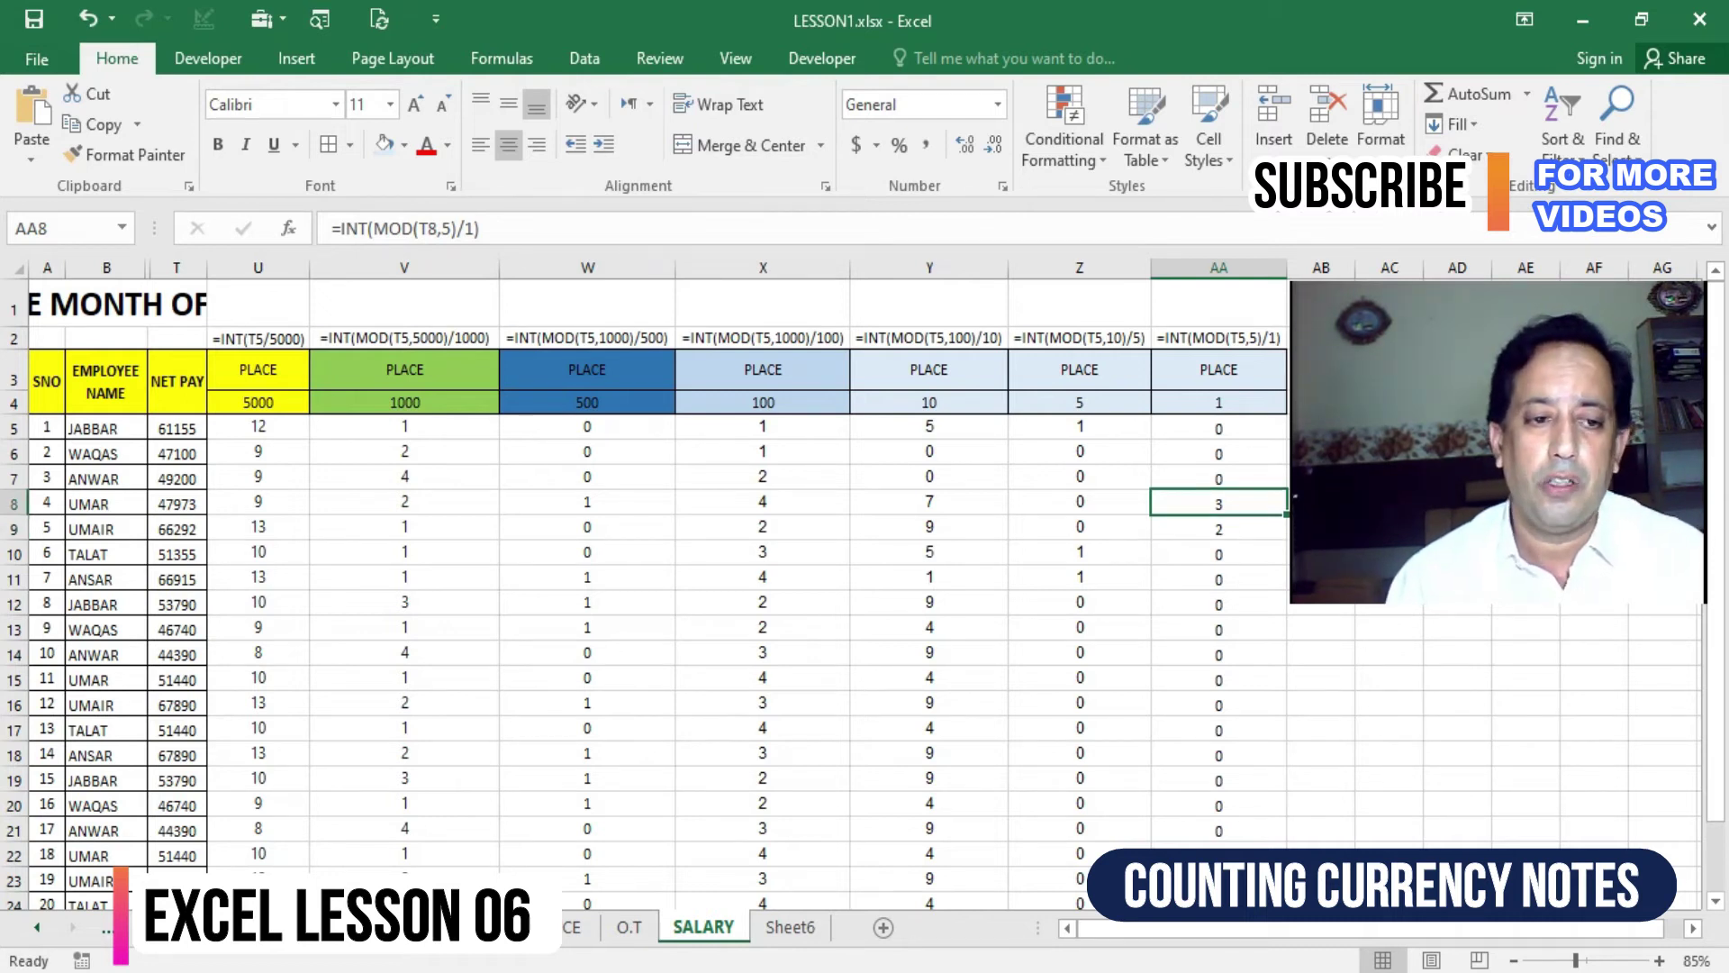
{"action": "key", "text": "Down"}
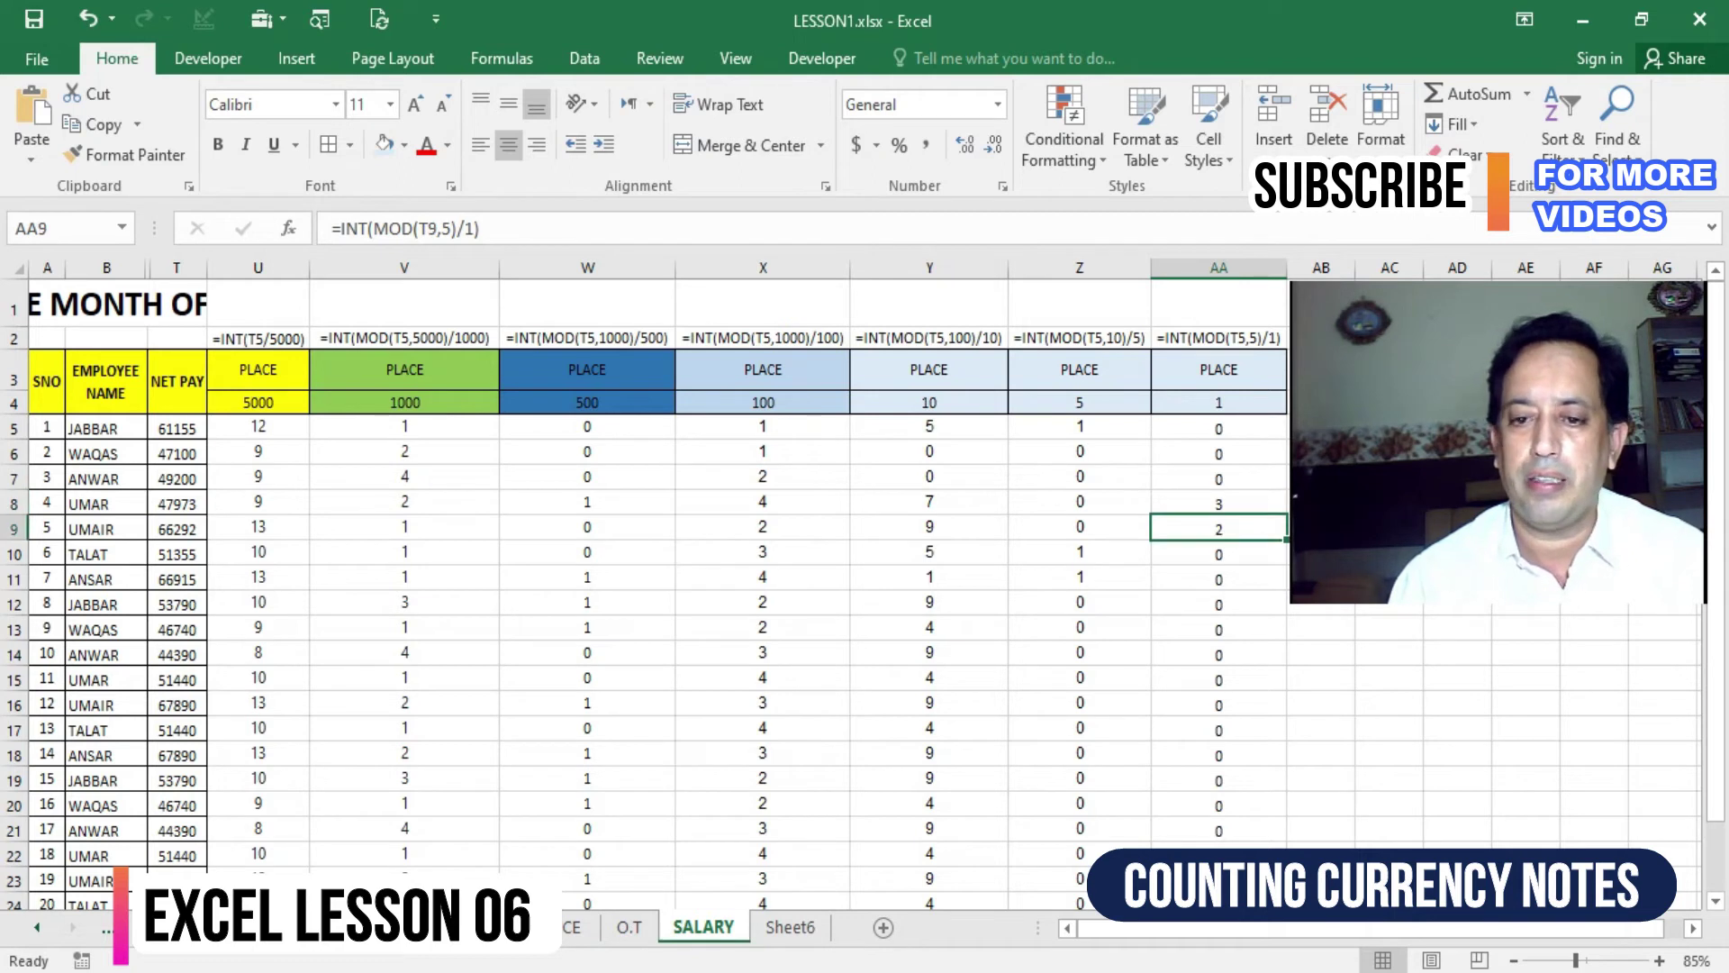
{"action": "key", "text": "Up"}
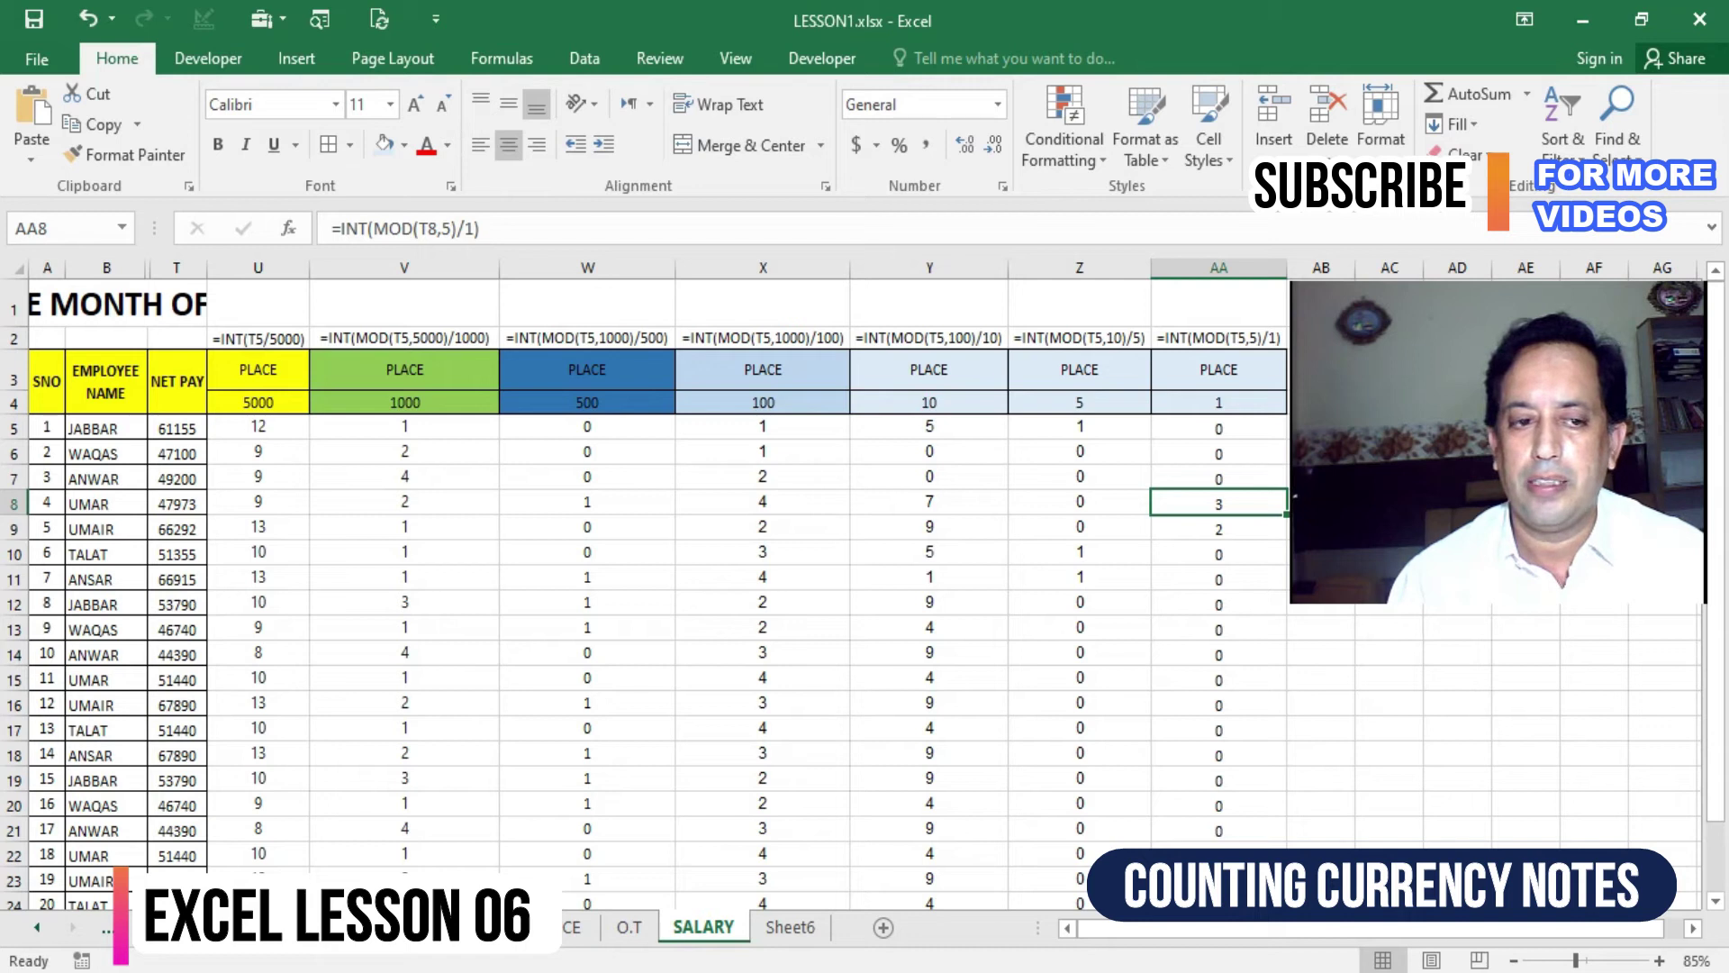
- Examine the ROUND formula behind the net pay in T5, covering its number expression (L5+N5)-S5 and its num_digits argument
{"action": "left_click", "coordinate": [177, 428]}
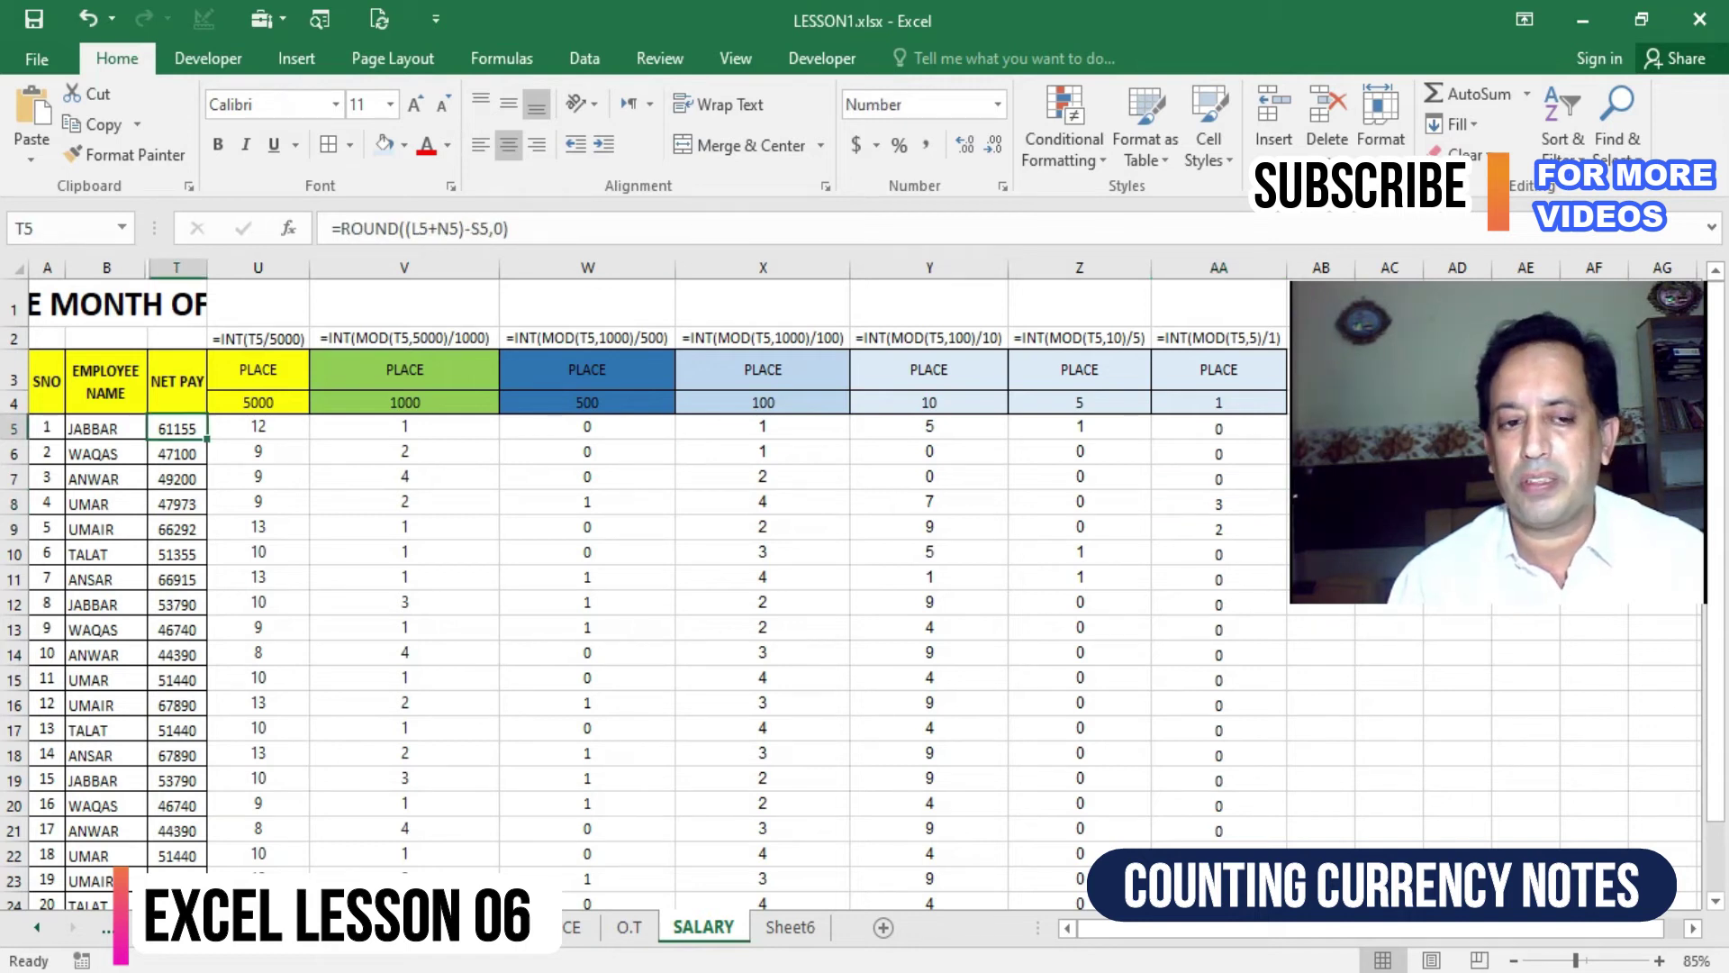
{"action": "key", "text": "F2"}
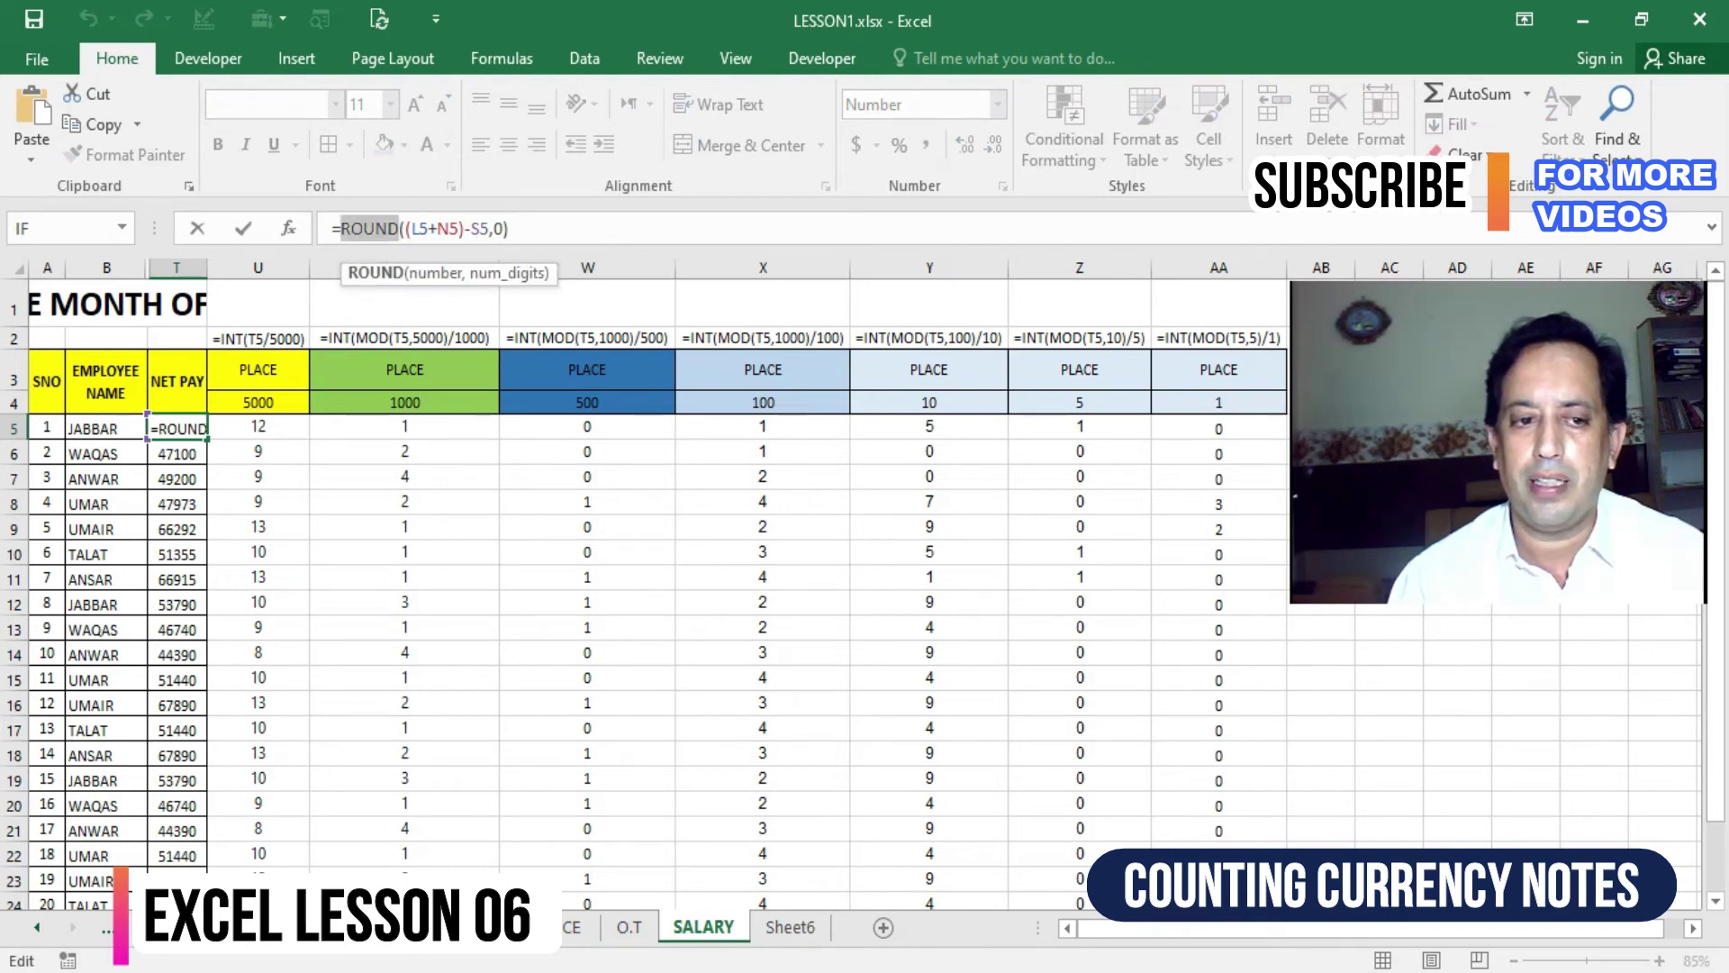
{"action": "left_click_drag", "start_coordinate": [406, 229], "coordinate": [489, 229]}
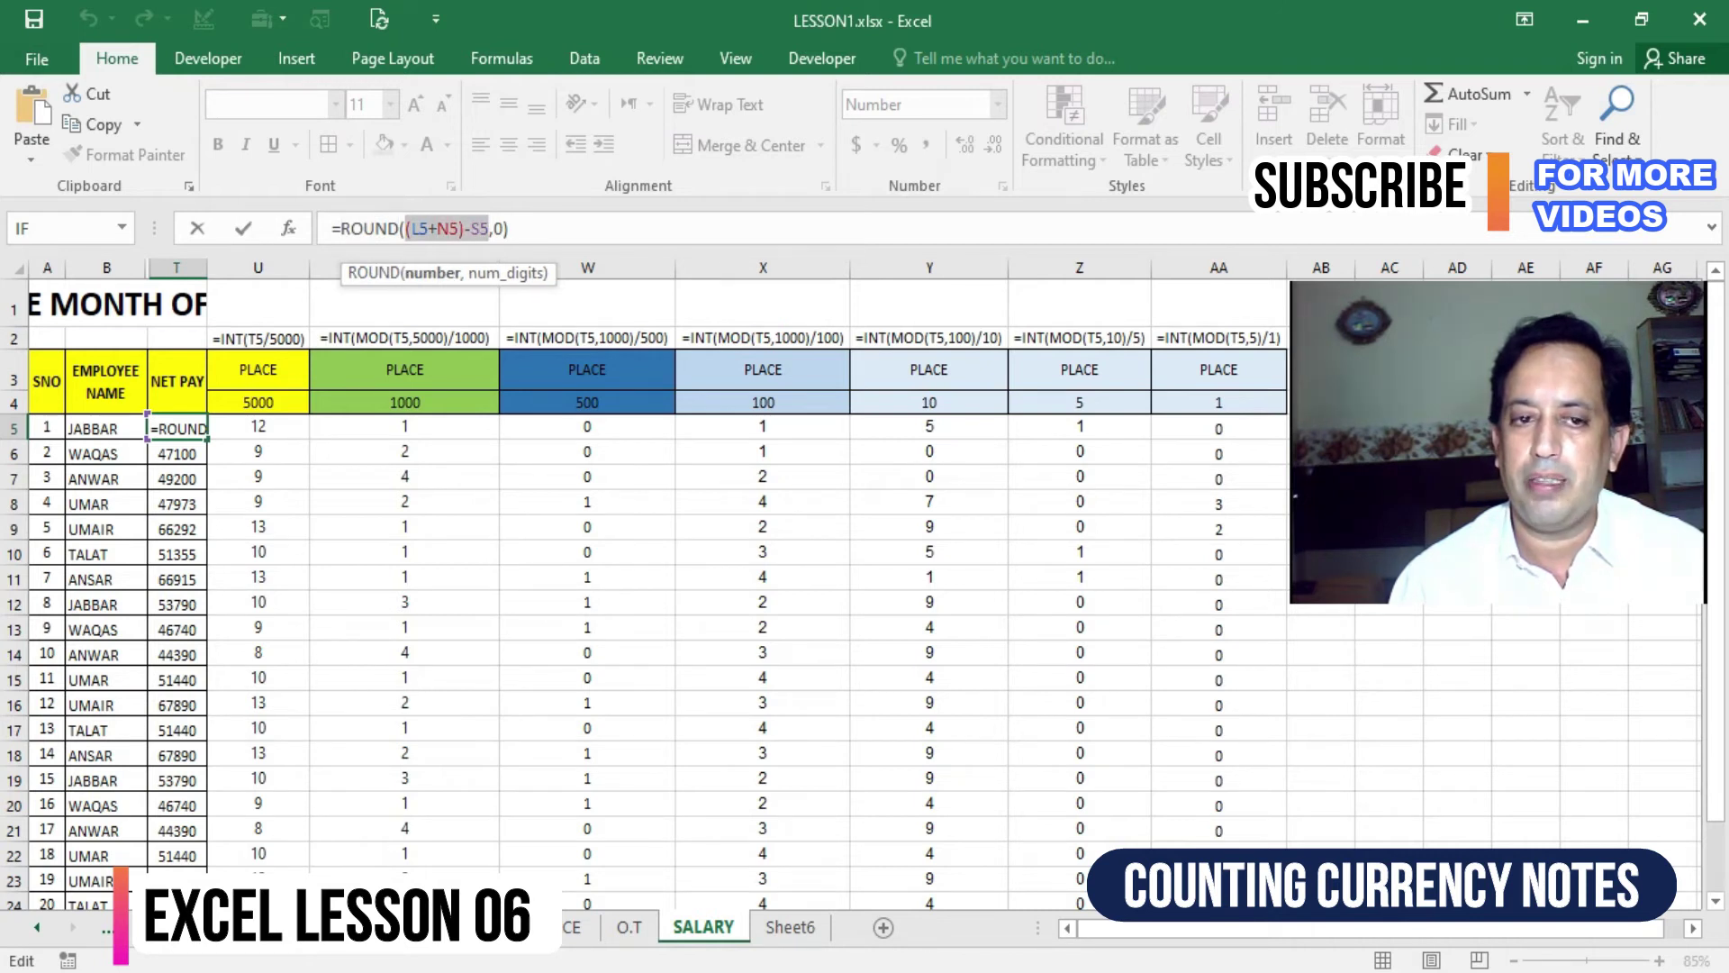
{"action": "left_click", "coordinate": [494, 229]}
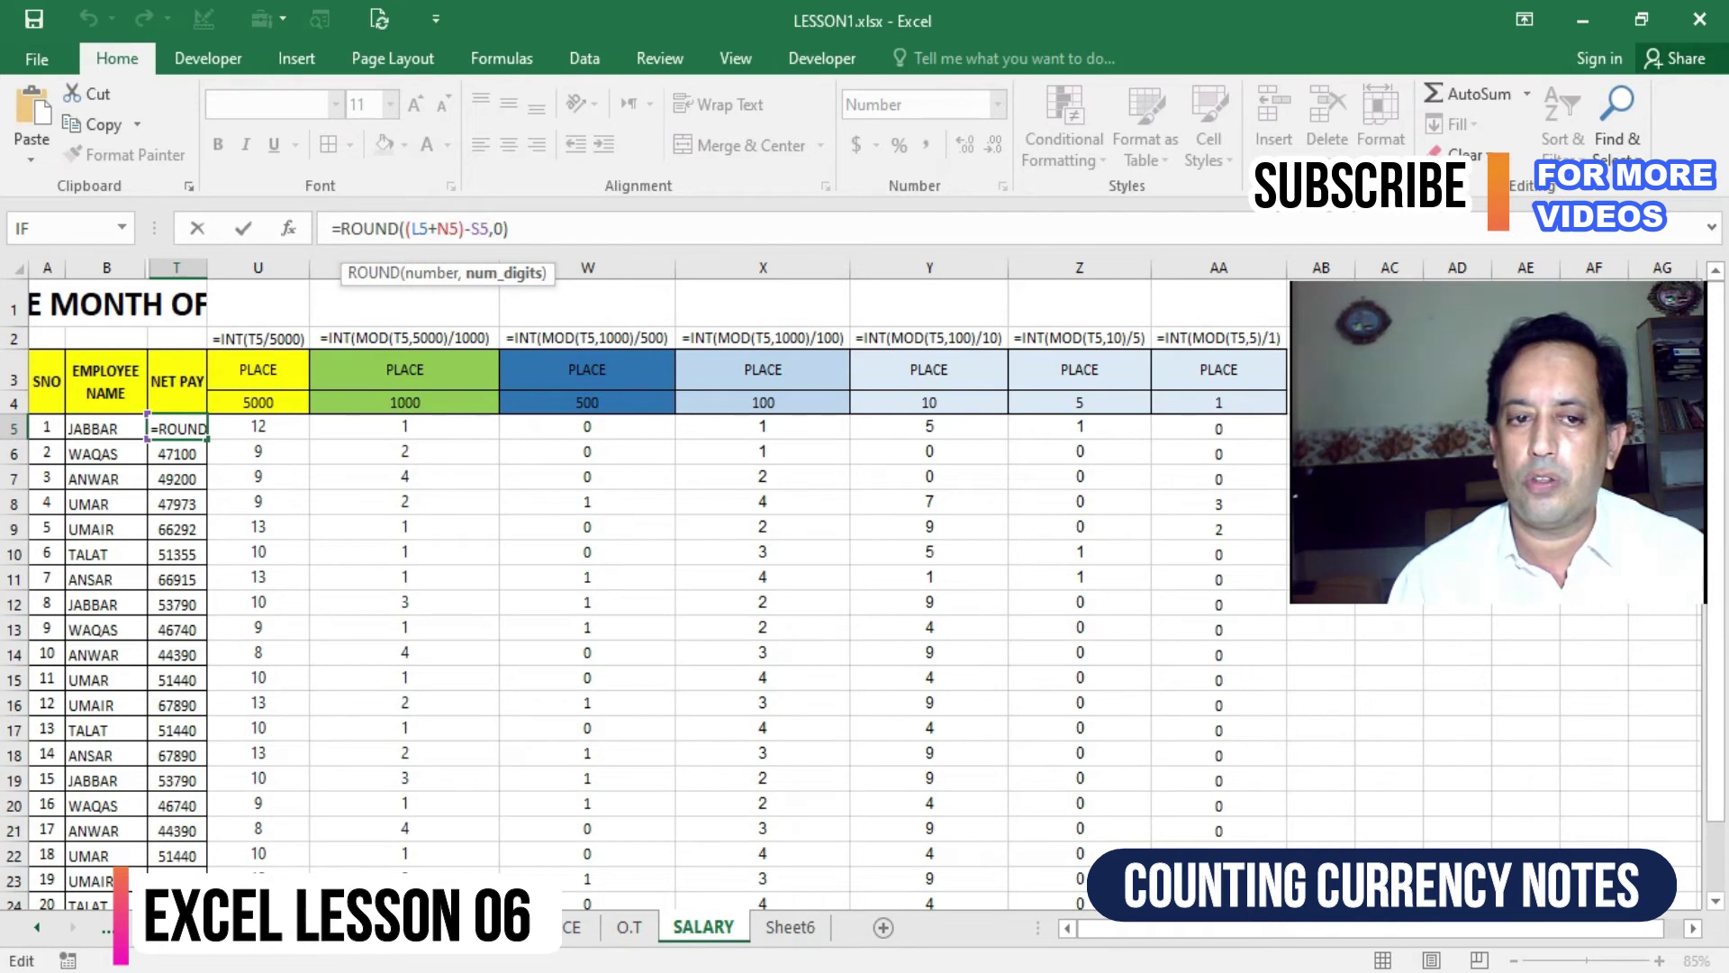